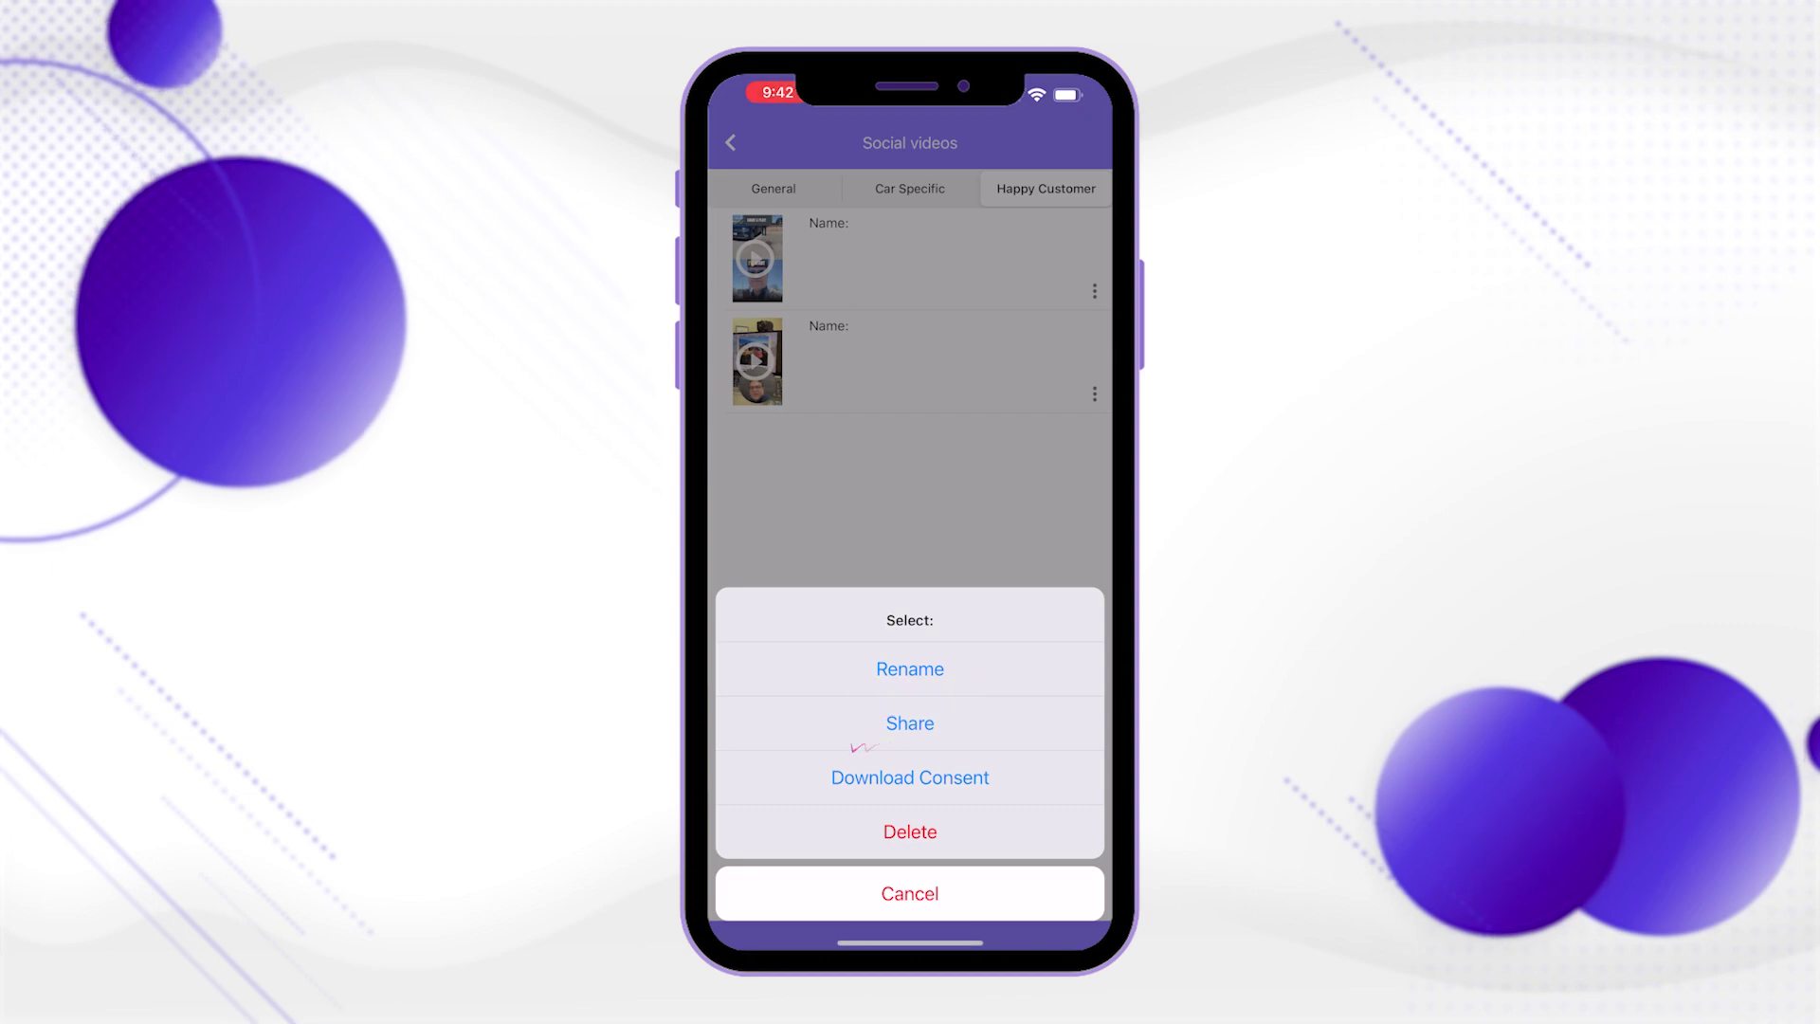
Step: Browse the destination apps for sharing the first Happy Customer video and close its options
{"action": "left_click", "coordinate": [1005, 777]}
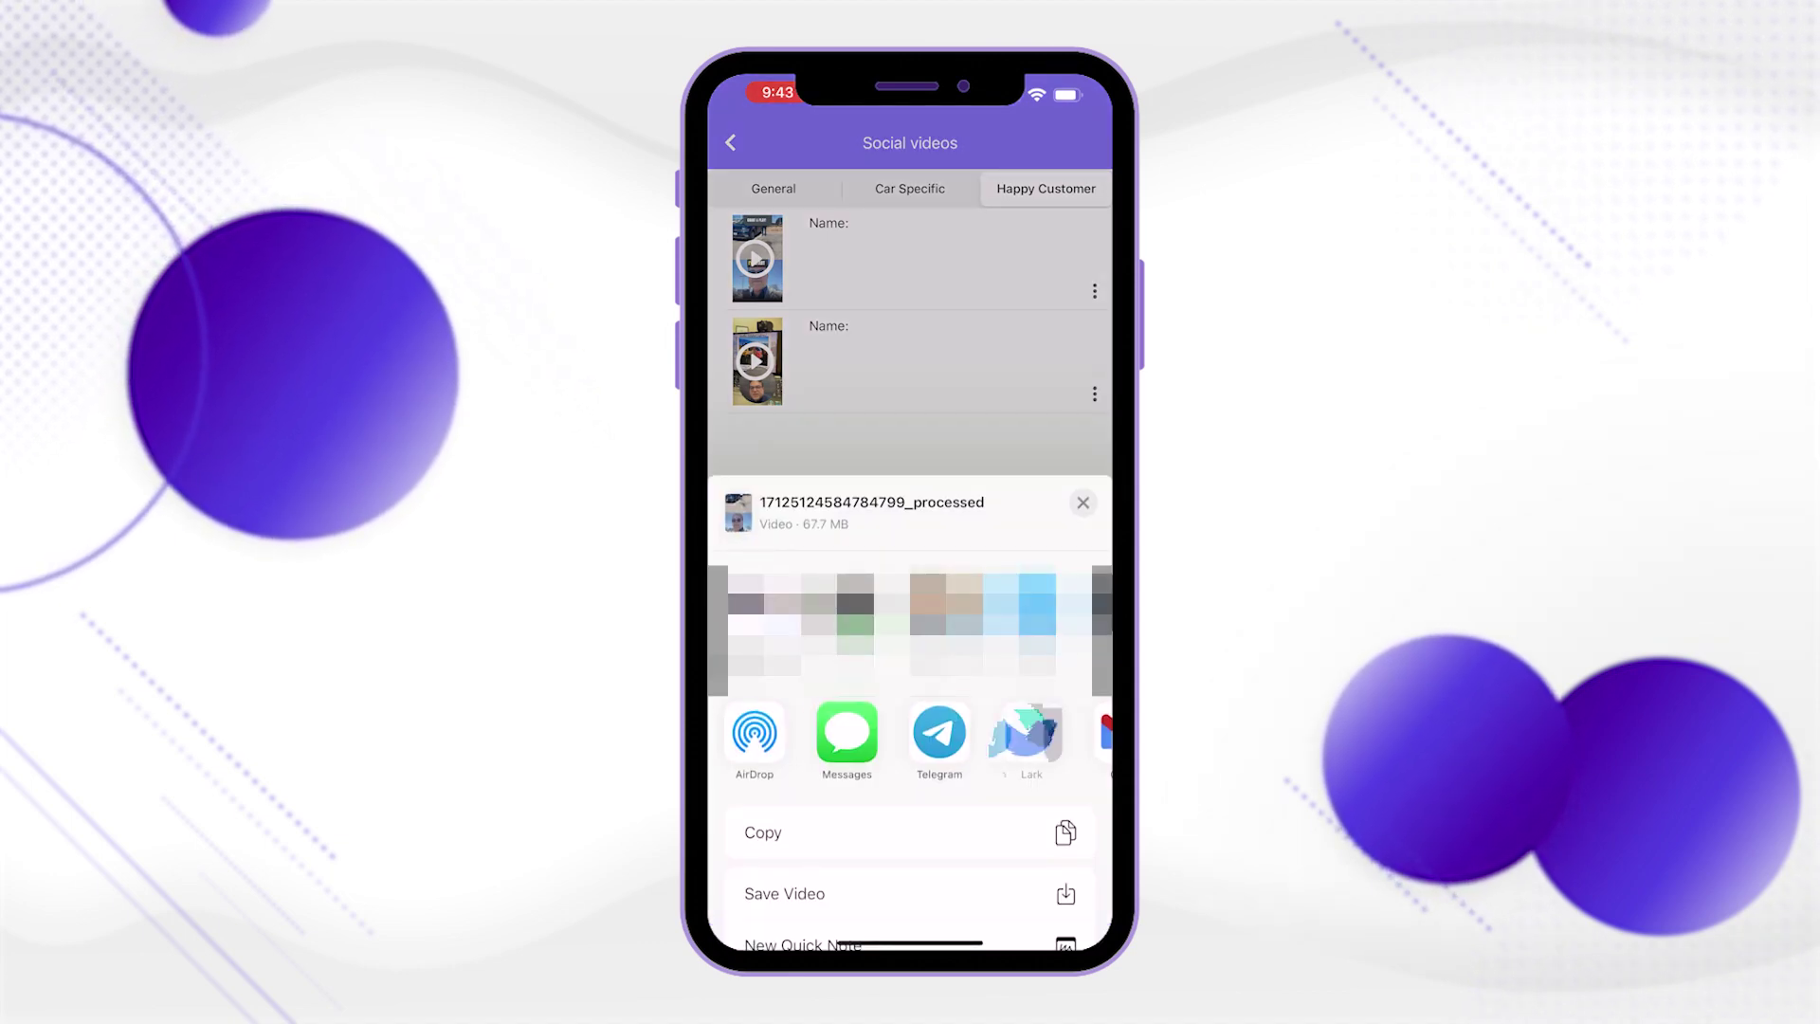
{"action": "scroll", "coordinate": [910, 739], "scroll_direction": "right", "scroll_amount": 2}
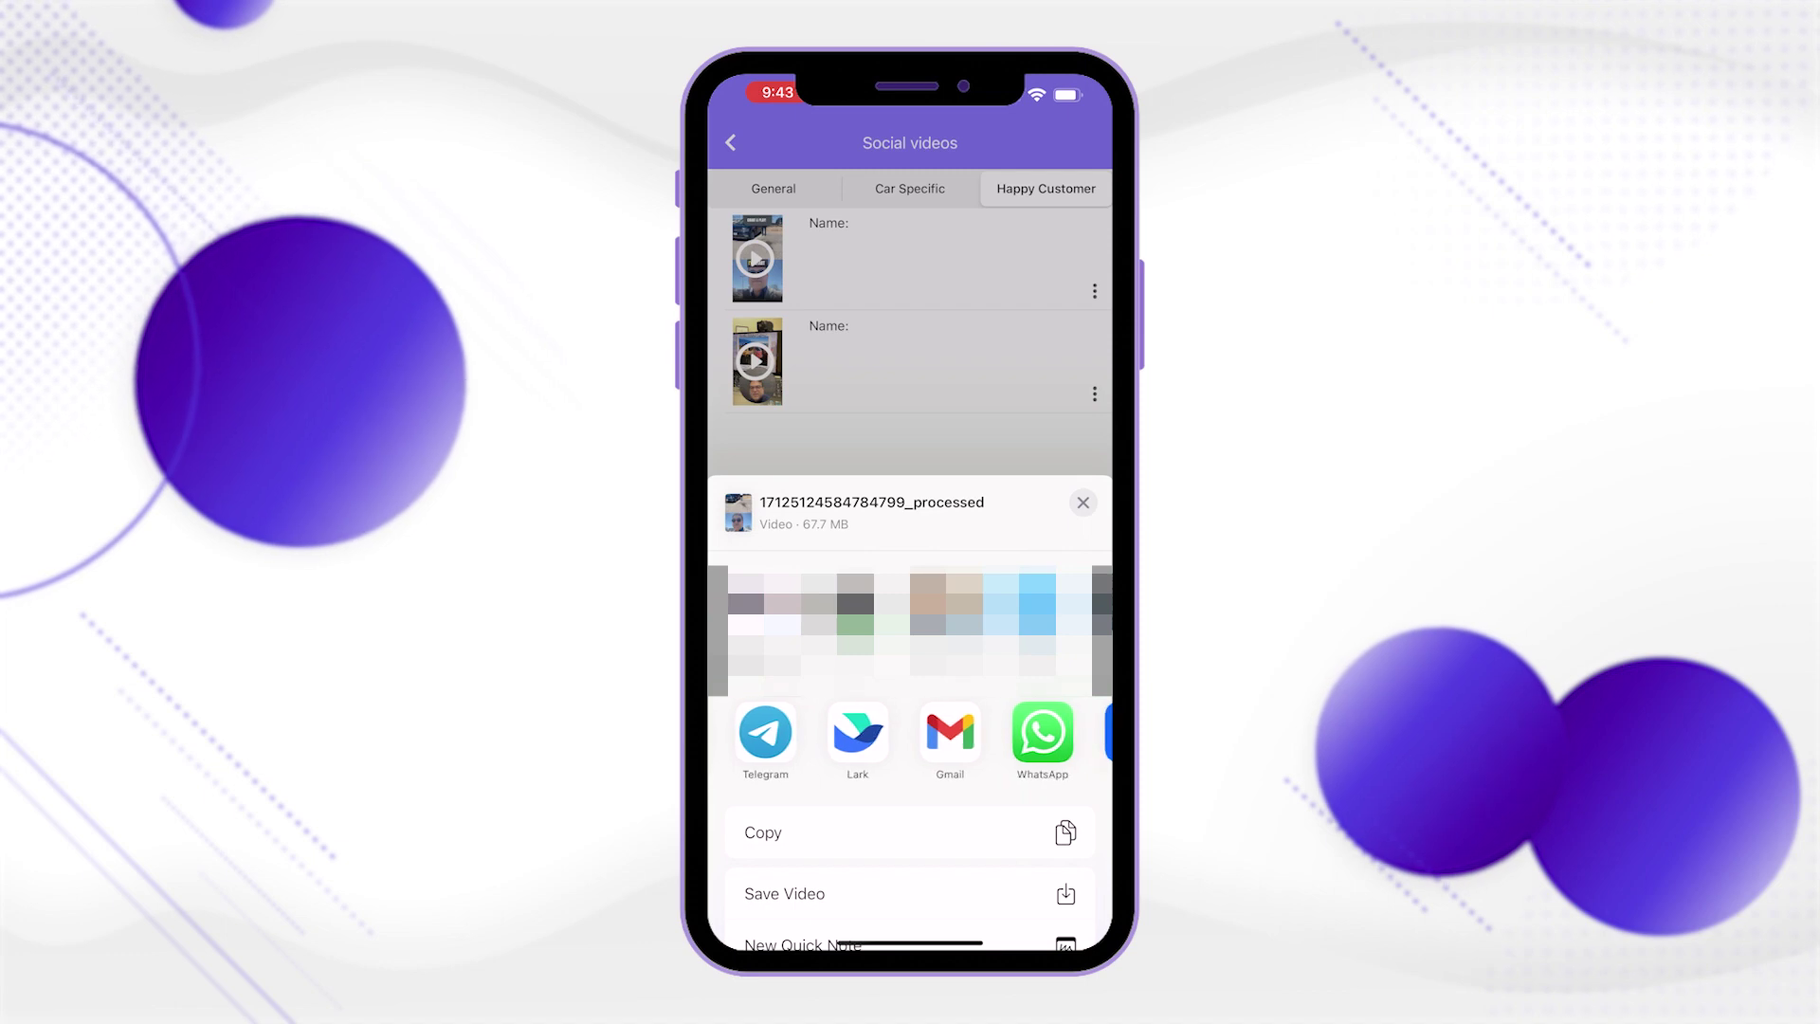
{"action": "scroll", "coordinate": [910, 739], "scroll_direction": "left", "scroll_amount": 2}
{"action": "scroll", "coordinate": [910, 740], "scroll_direction": "right", "scroll_amount": 4}
{"action": "scroll", "coordinate": [910, 740], "scroll_direction": "right", "scroll_amount": 3}
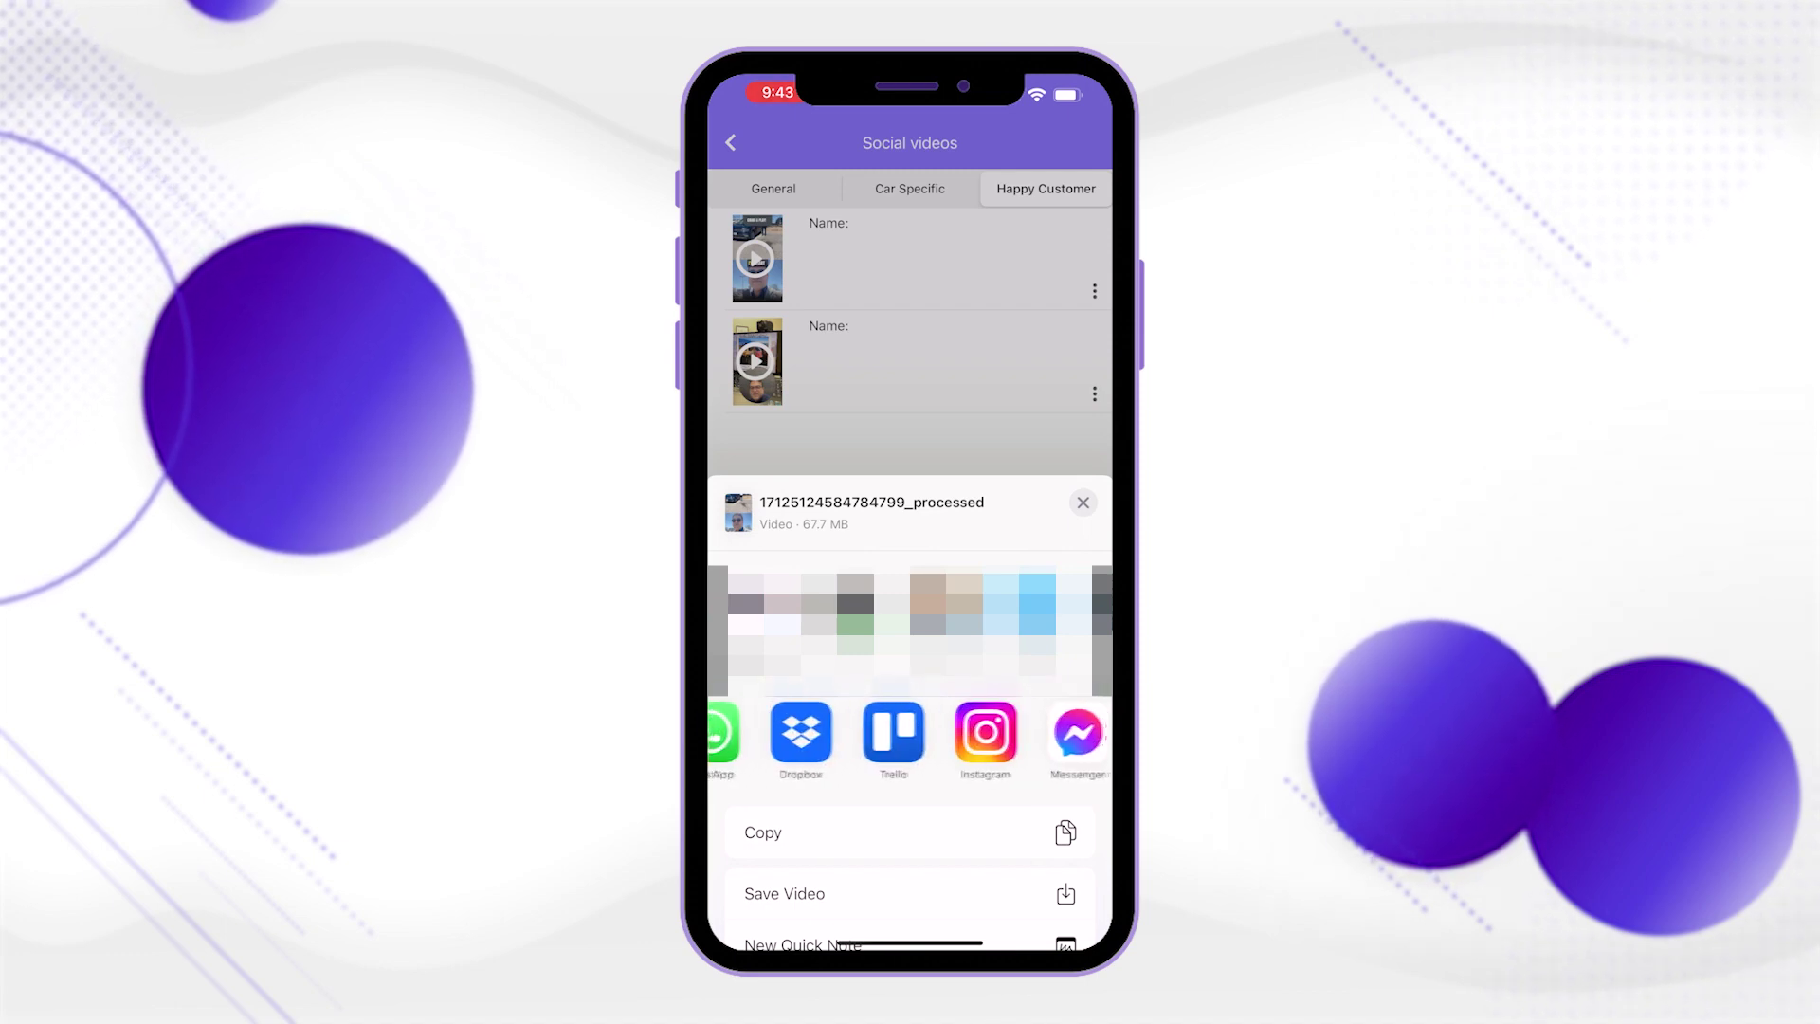
{"action": "left_click", "coordinate": [1095, 291]}
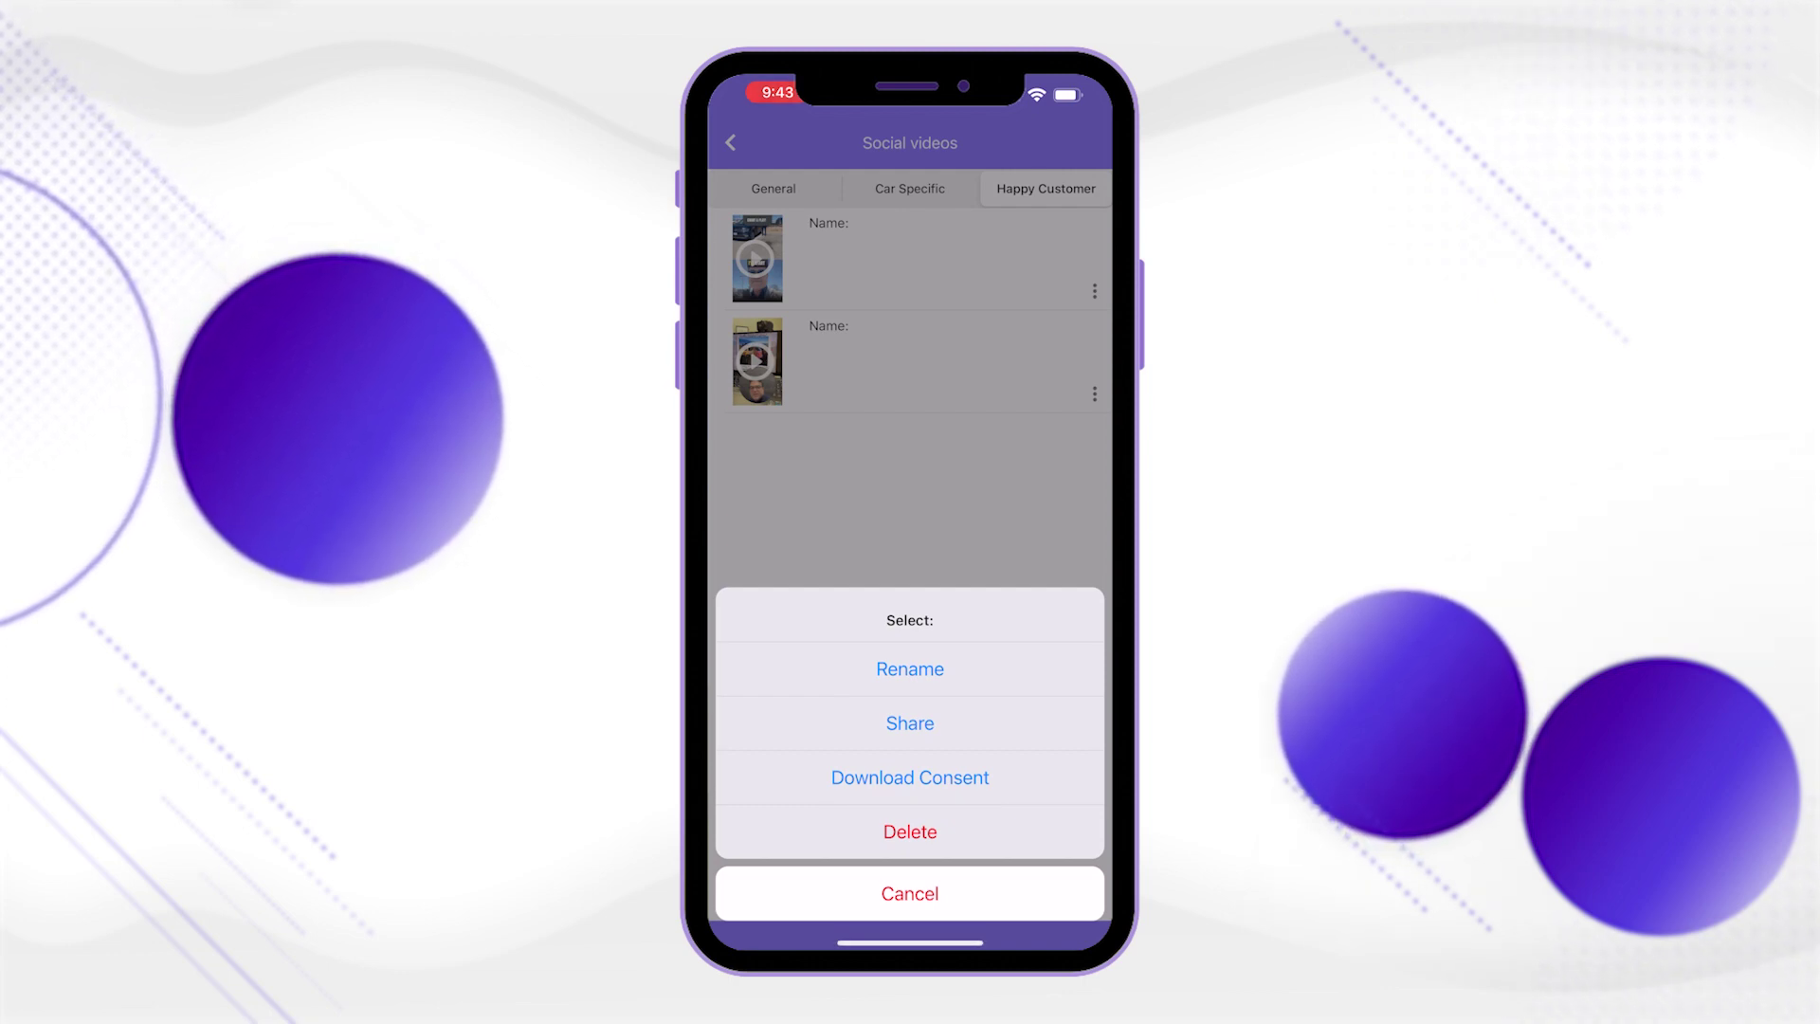
{"action": "left_click", "coordinate": [910, 894]}
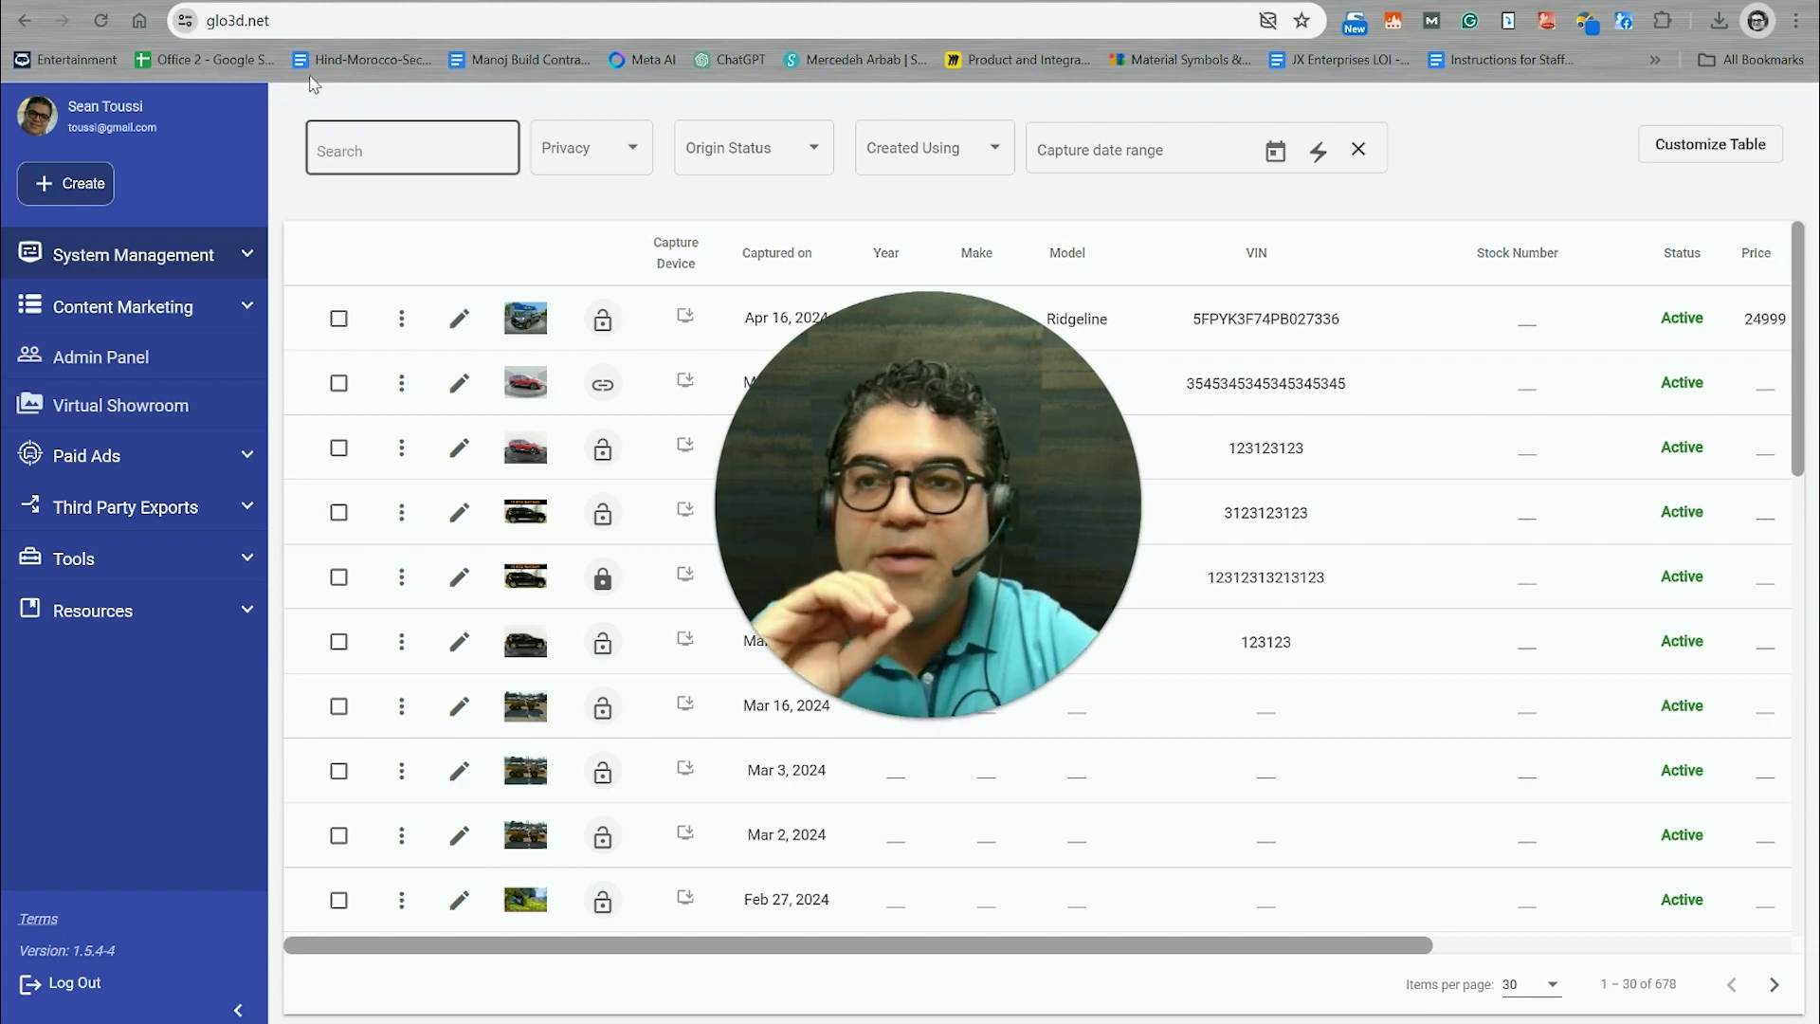
Step: Switch to glo3d.net in the browser and open the Social Videos dashboard under Content Marketing
{"action": "left_click", "coordinate": [237, 20]}
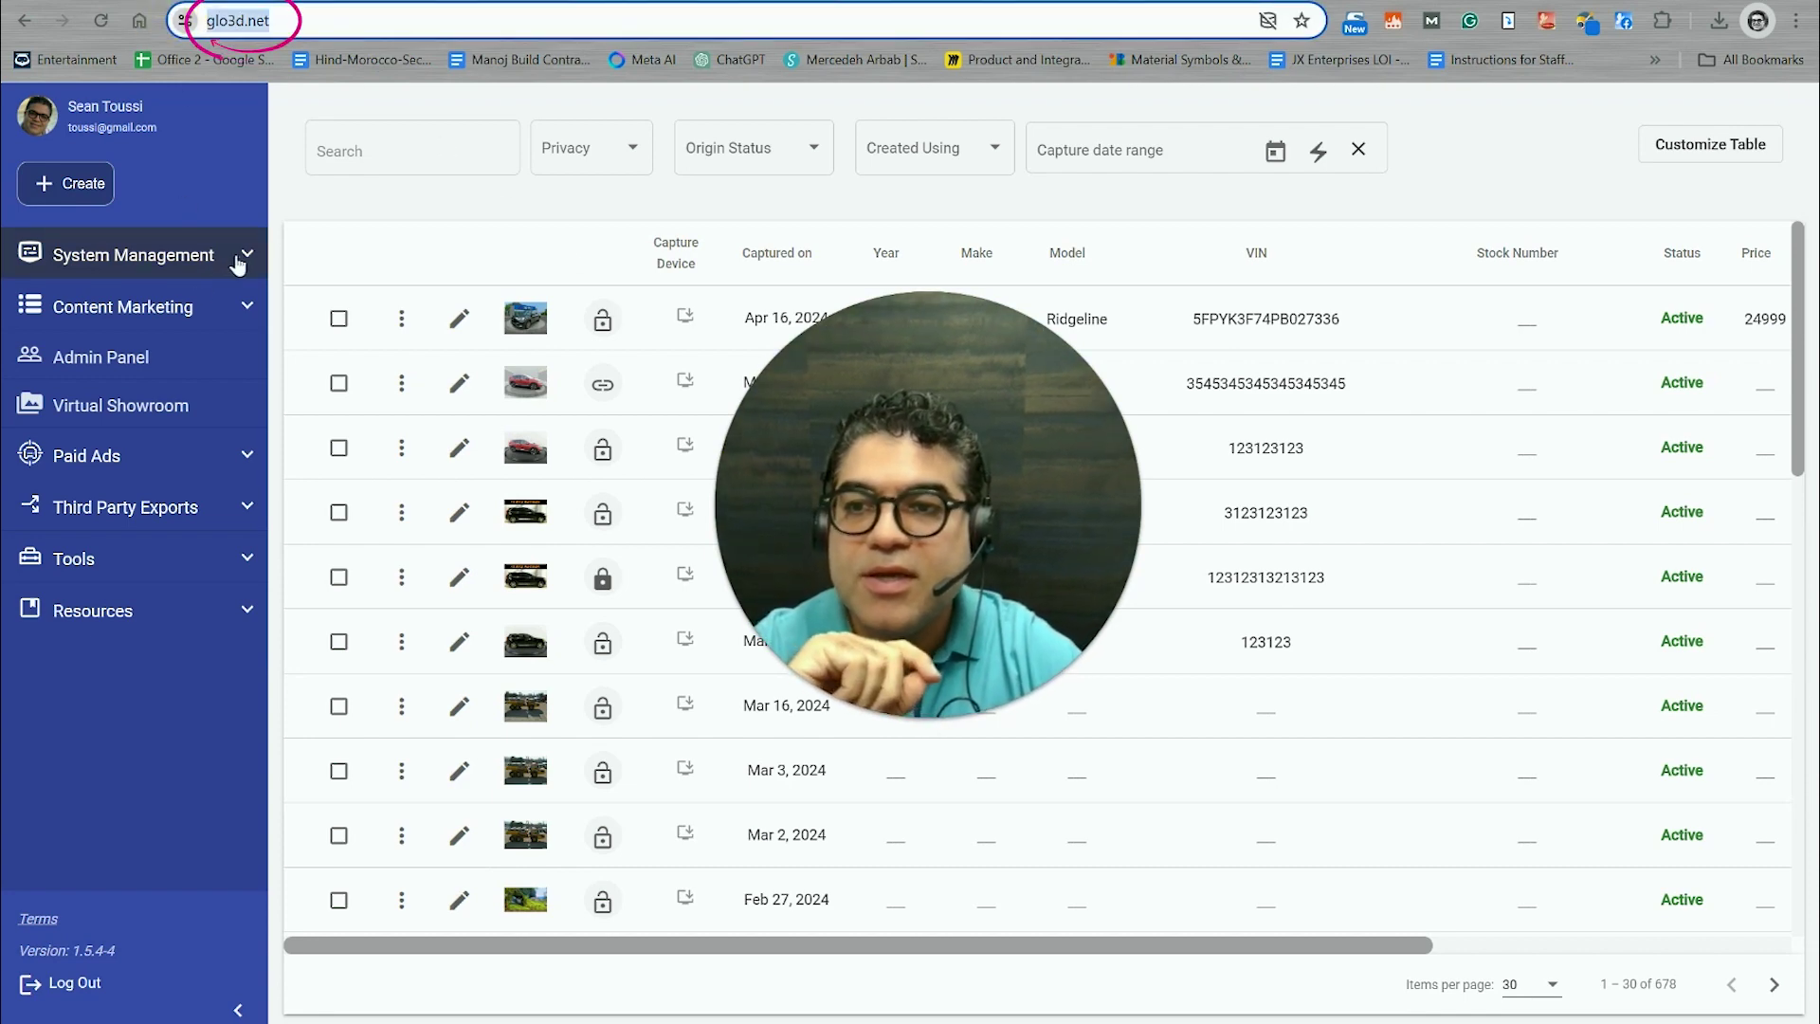
{"action": "left_click", "coordinate": [249, 314]}
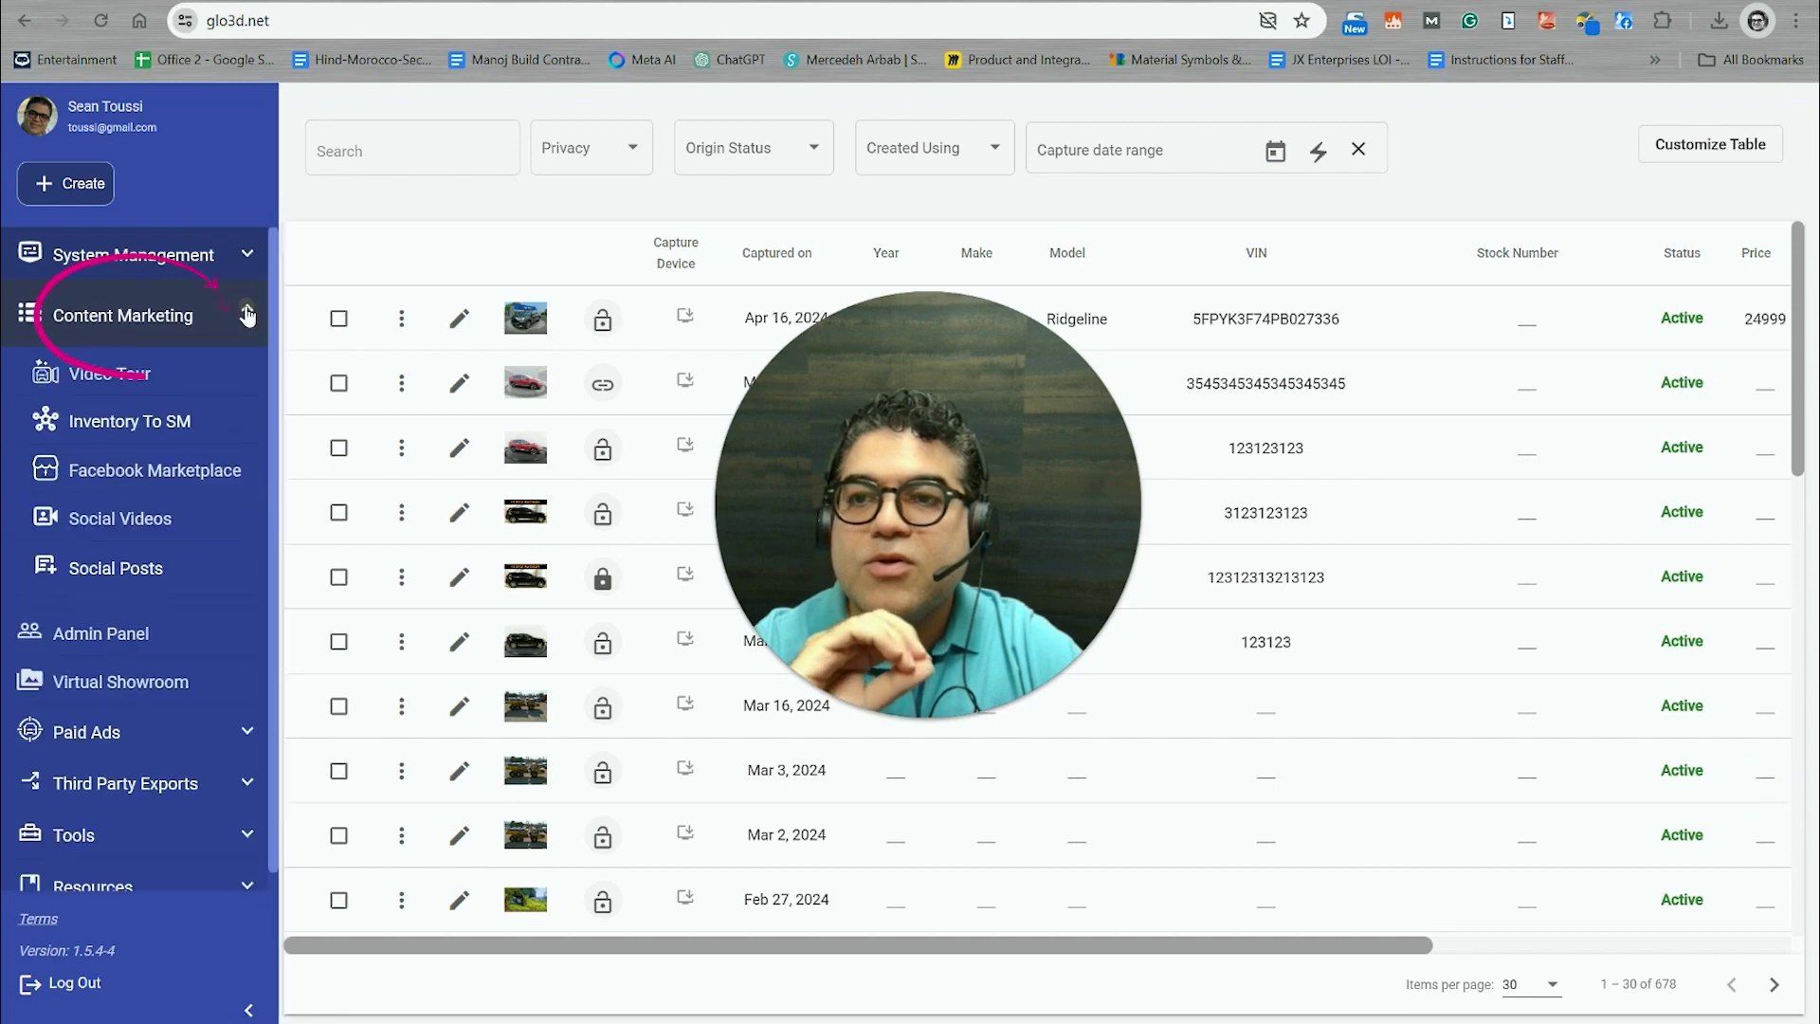
{"action": "left_click", "coordinate": [164, 537]}
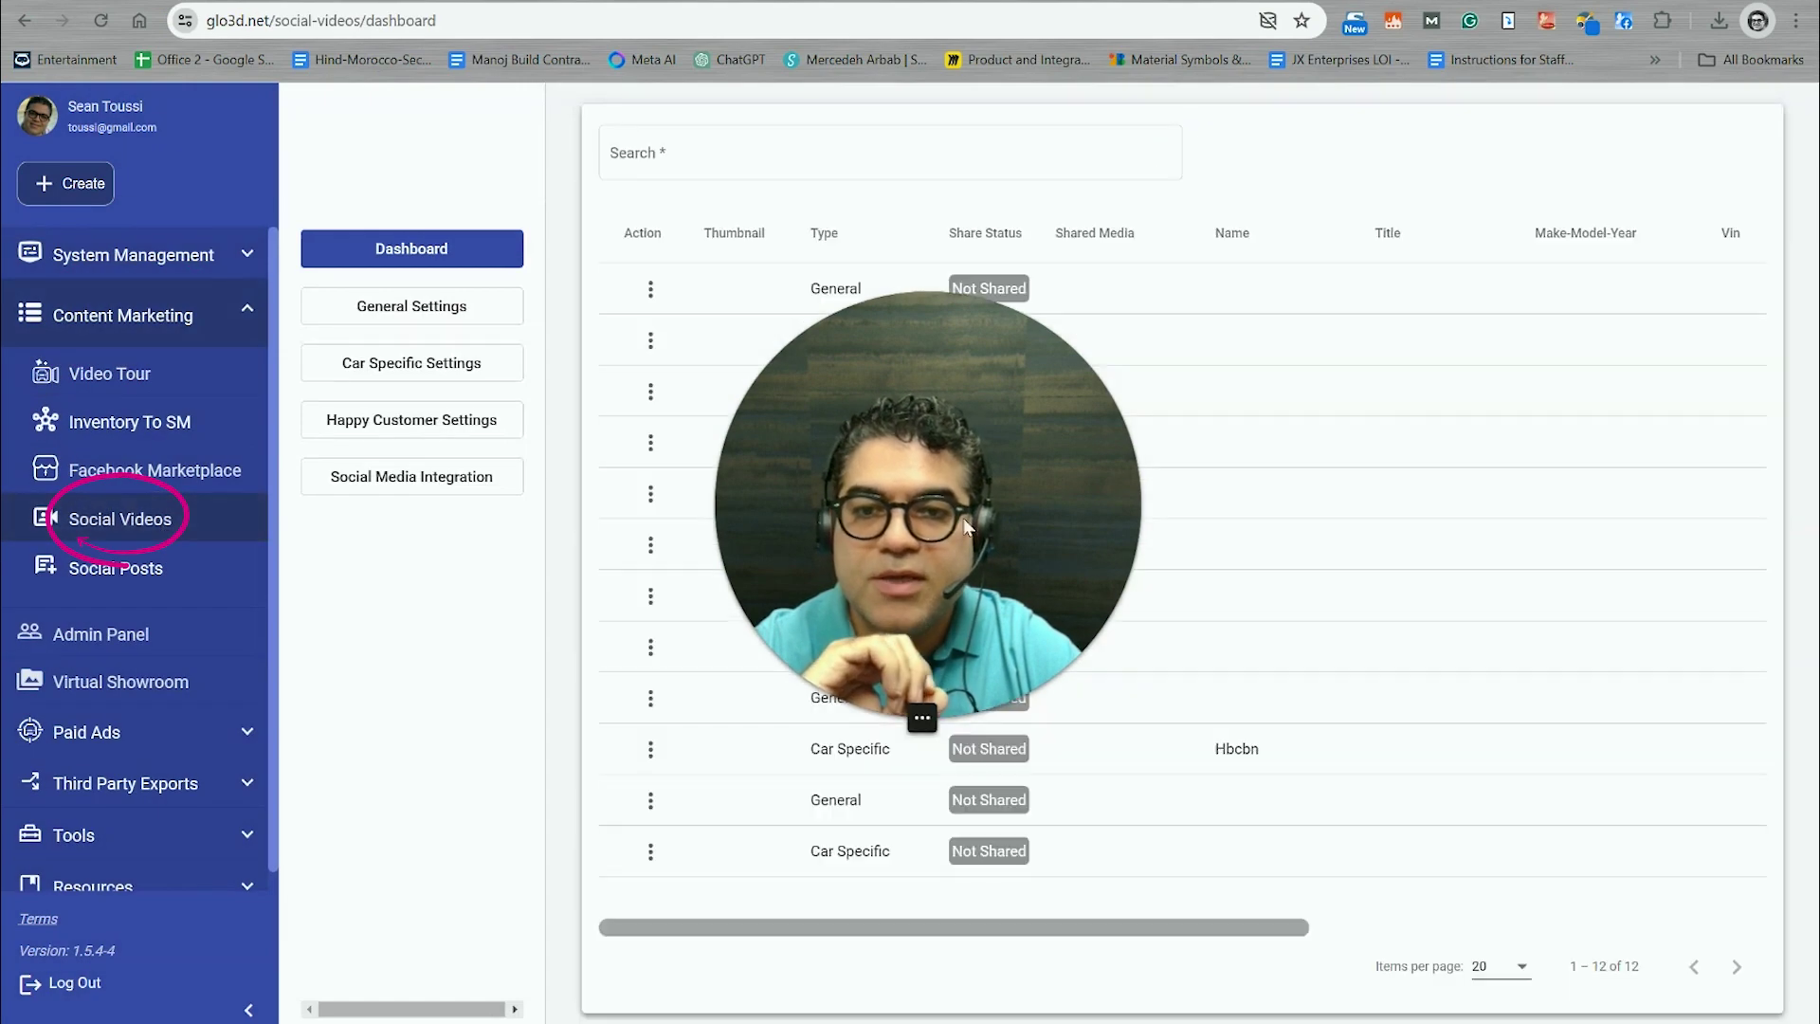
{"action": "left_click_drag", "start_coordinate": [910, 568], "coordinate": [148, 943]}
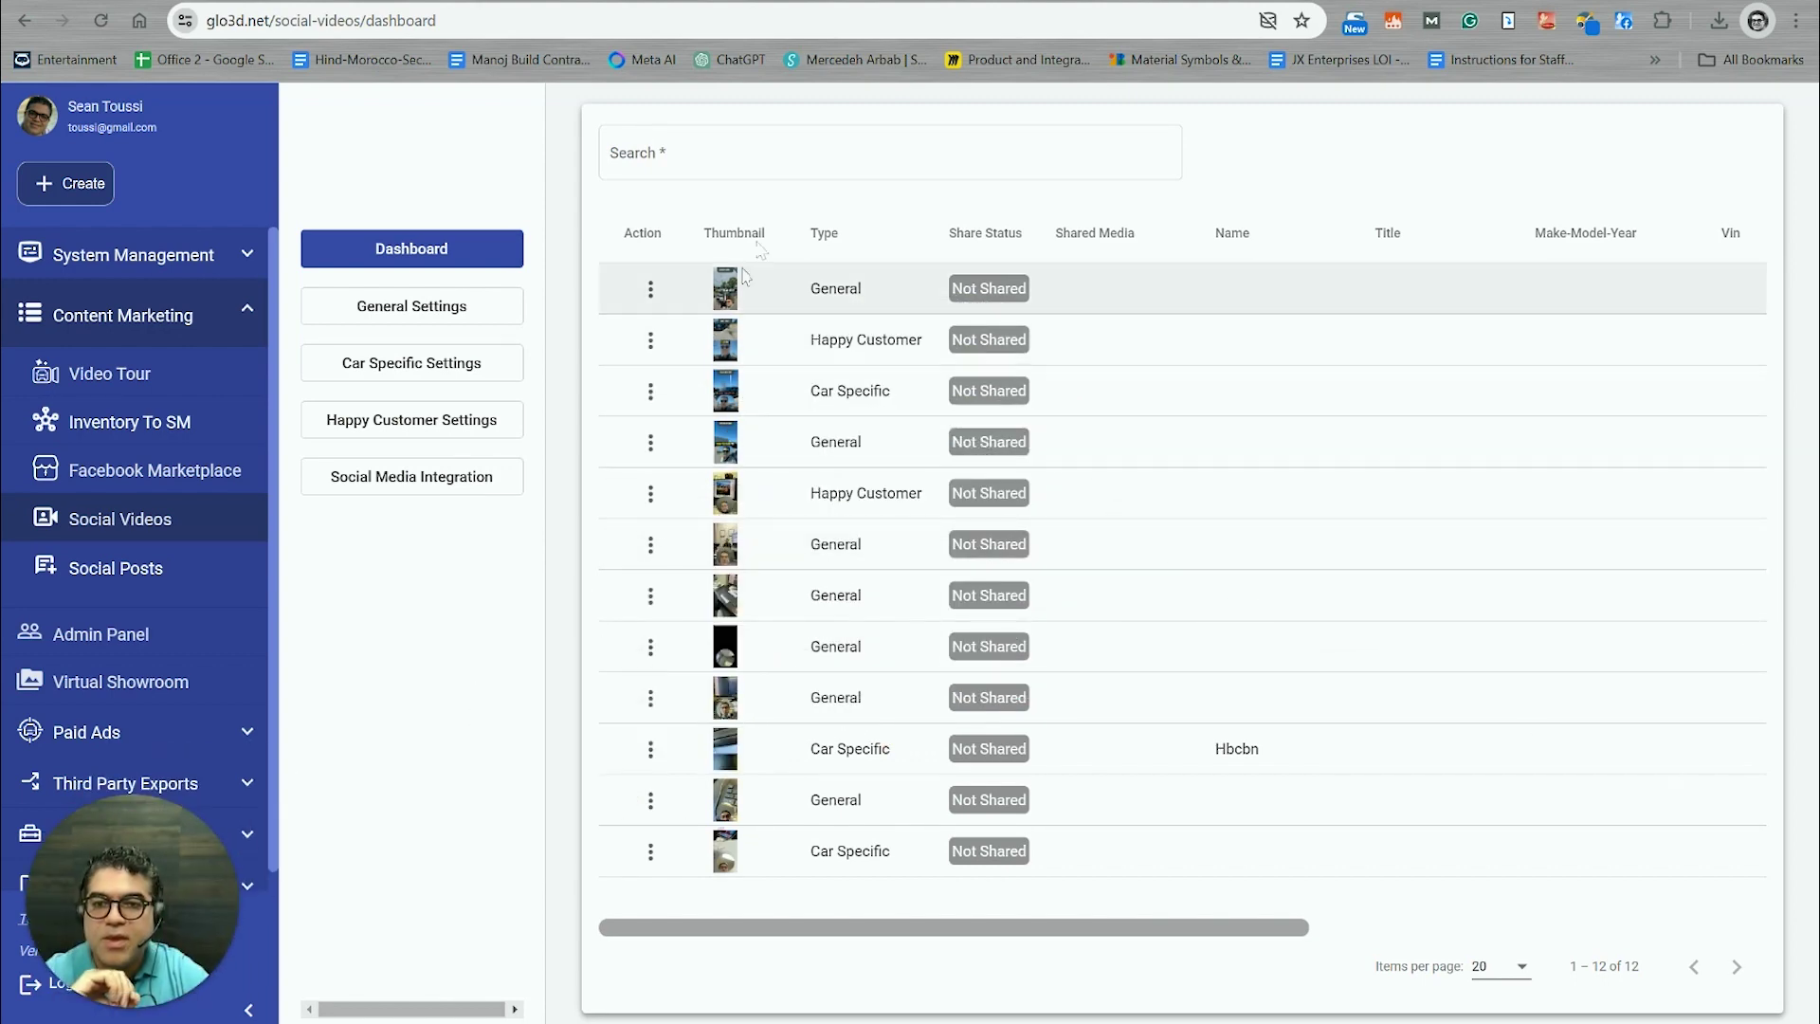
{"action": "scroll", "coordinate": [832, 292], "scroll_direction": "down", "scroll_amount": 1}
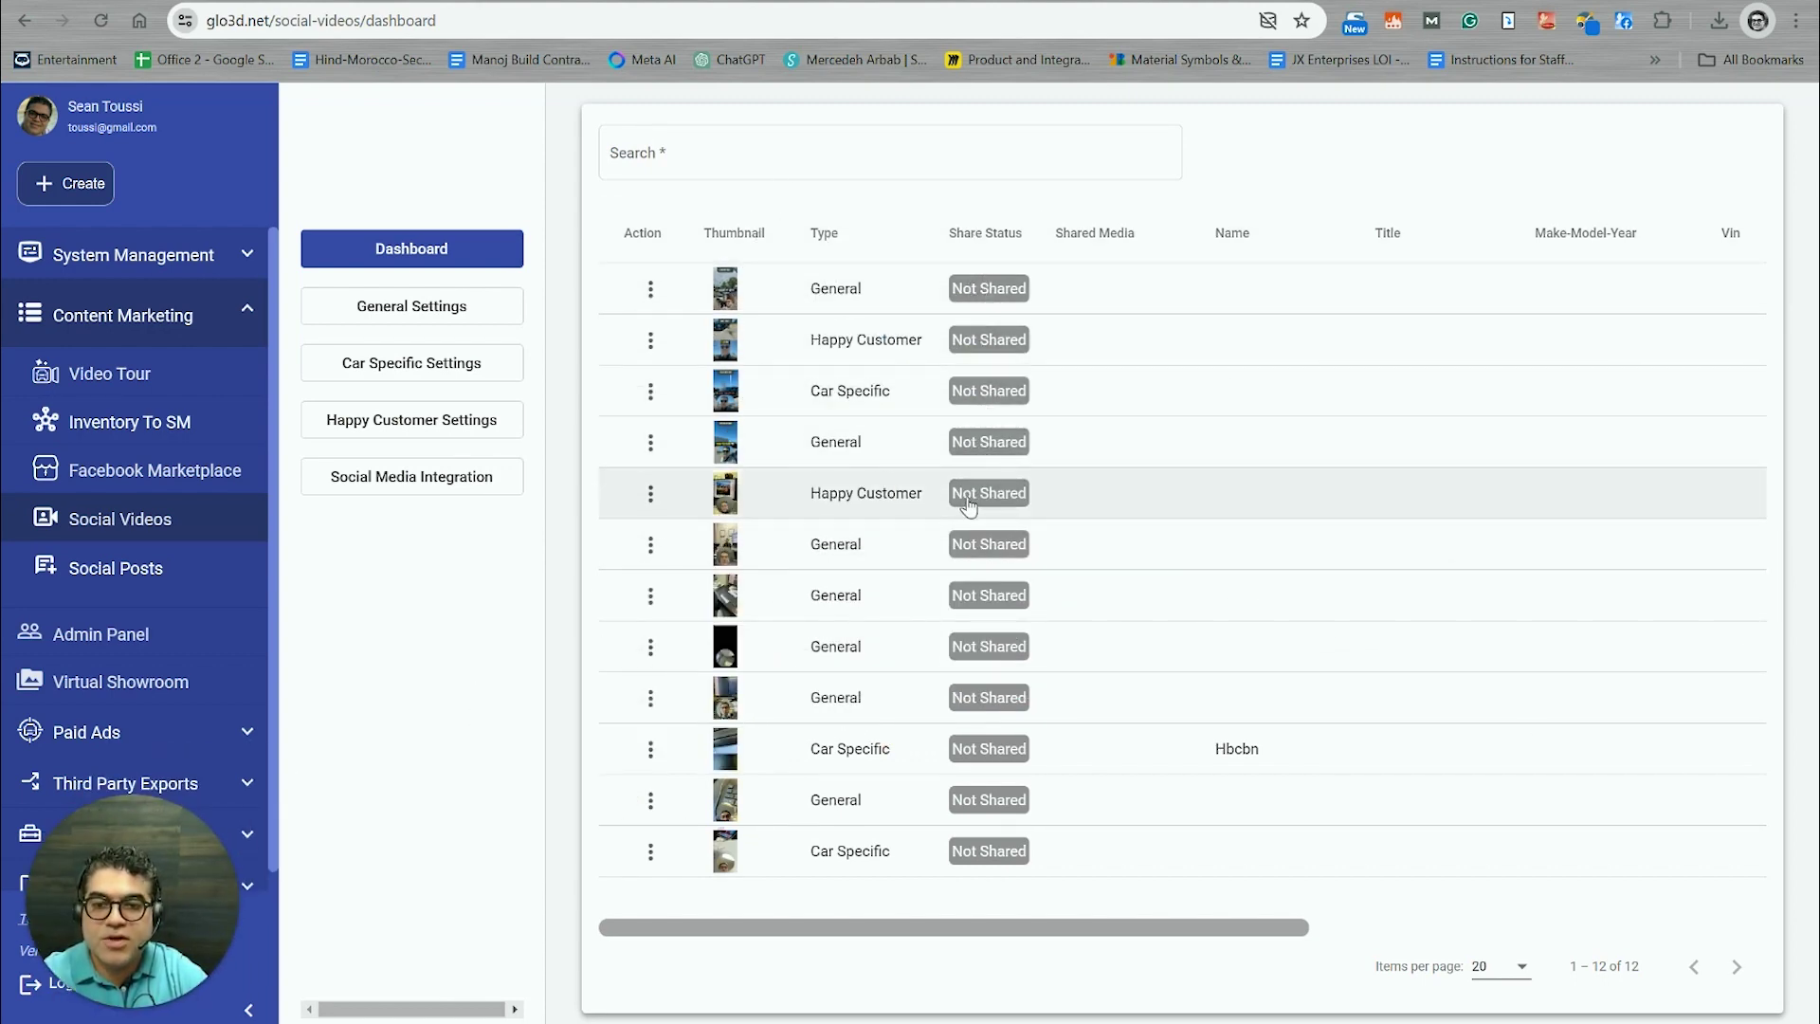
Step: Play the first Happy Customer video with the sound muted and pause it near its opening at 0:01
{"action": "mouse_move", "coordinate": [734, 351]}
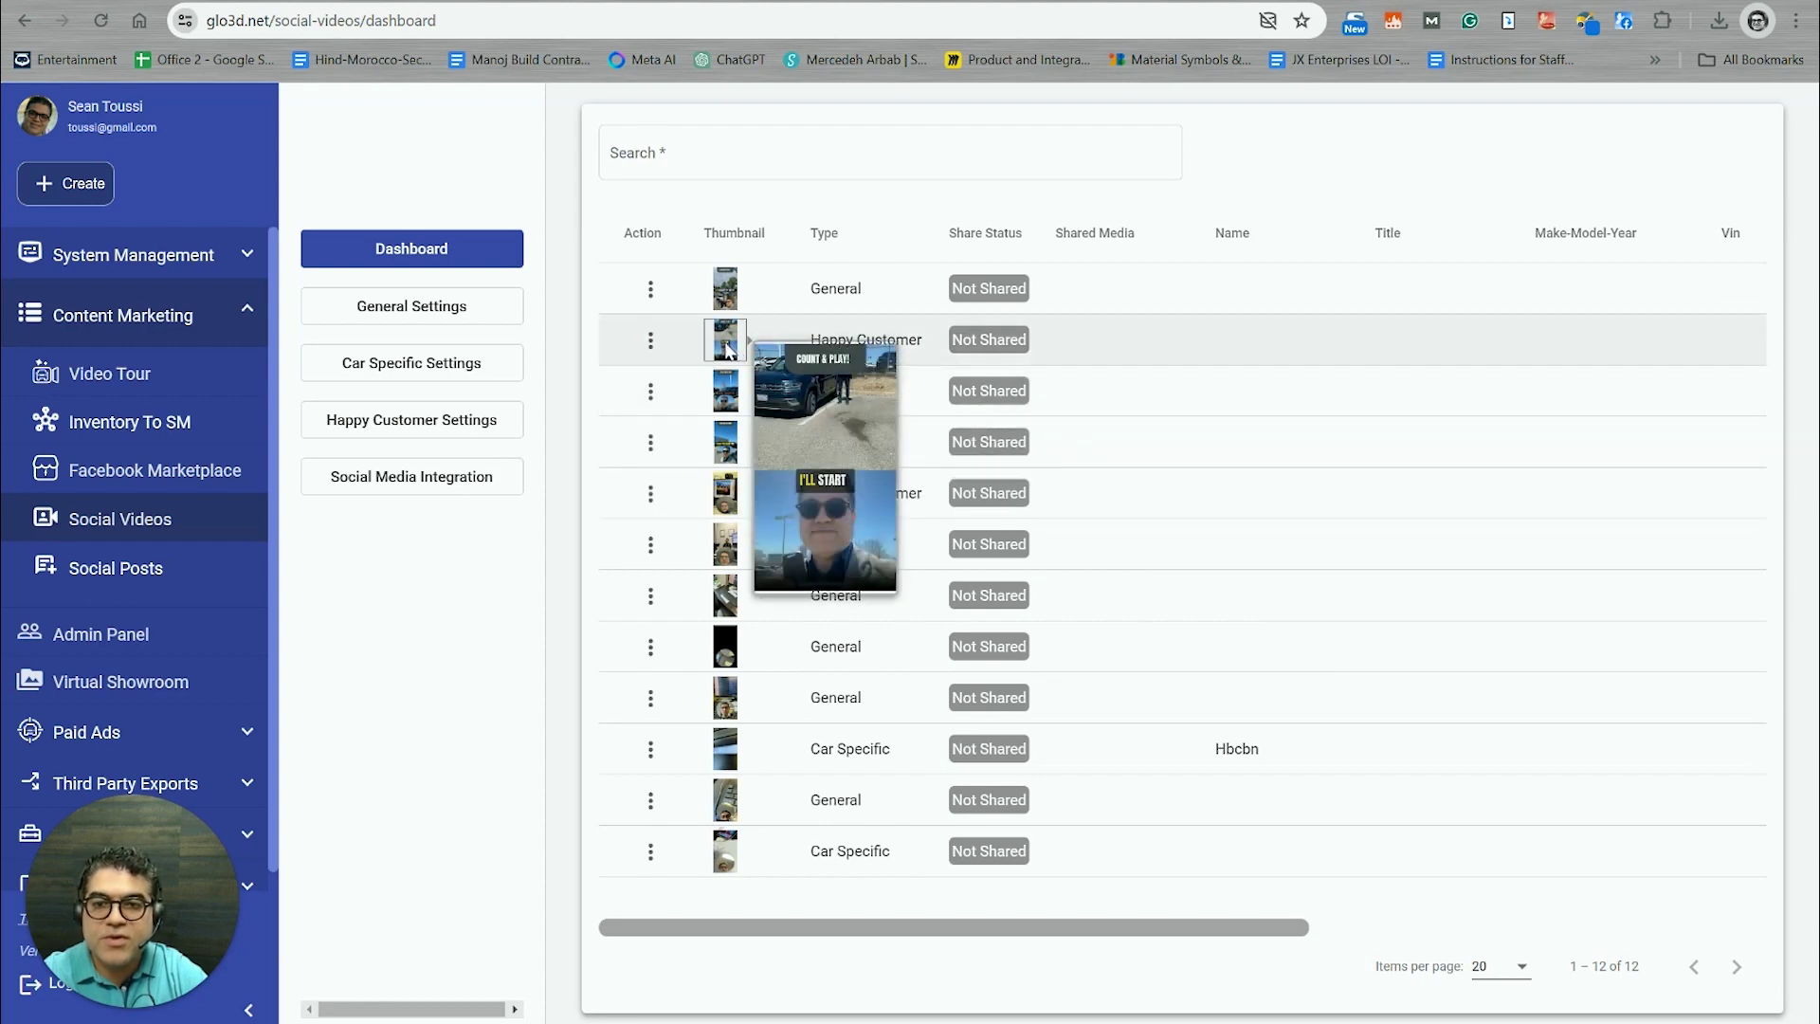
{"action": "left_click", "coordinate": [727, 350]}
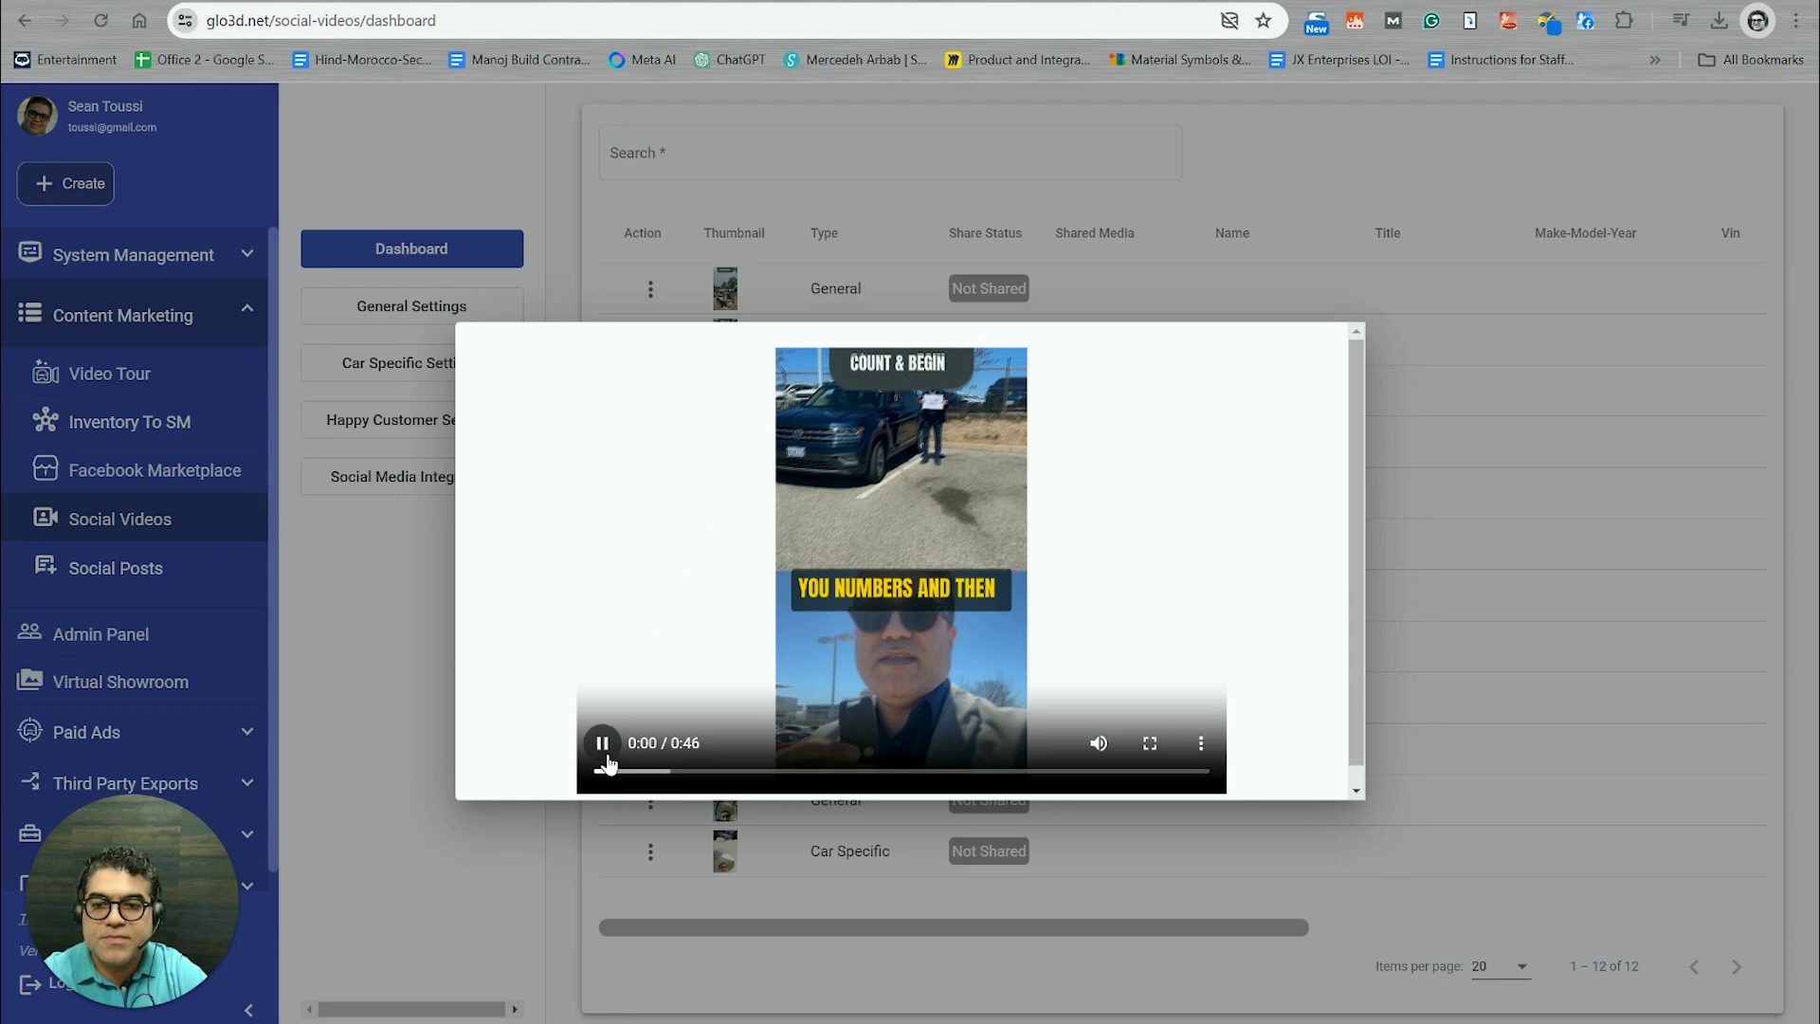
{"action": "left_click", "coordinate": [1099, 743]}
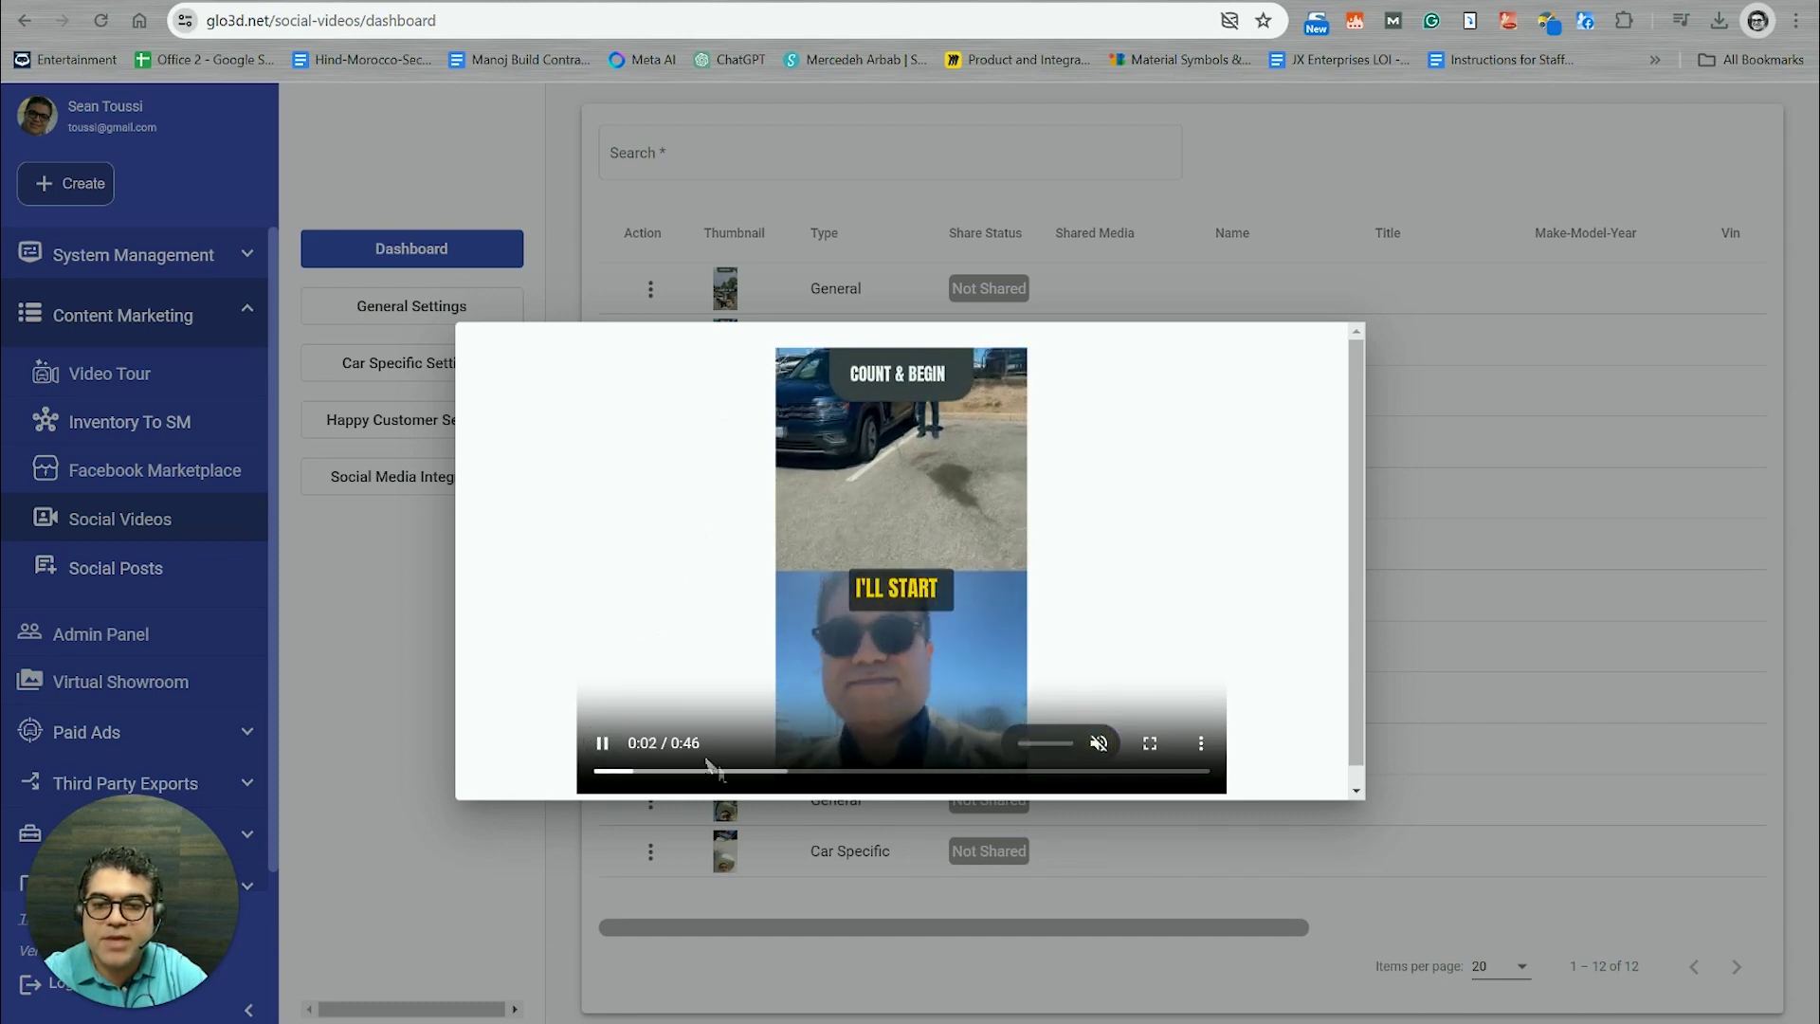
{"action": "left_click", "coordinate": [600, 744]}
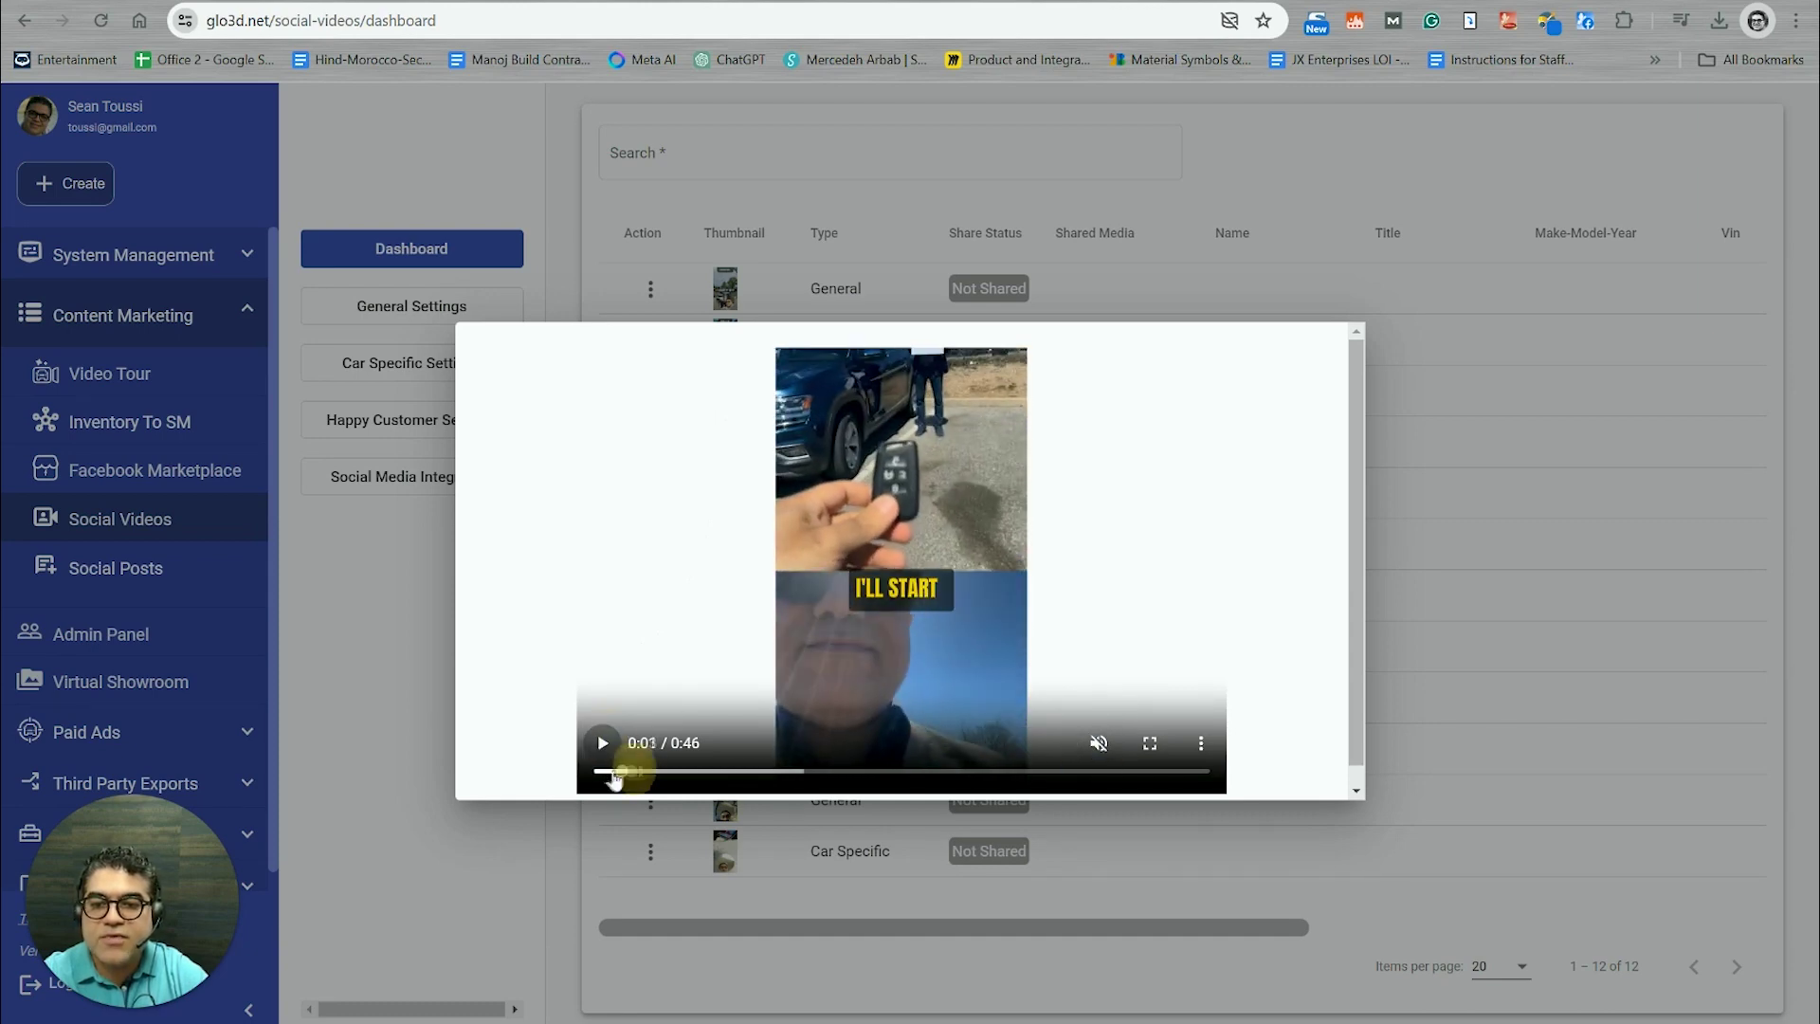
{"action": "left_click", "coordinate": [599, 771]}
{"action": "left_click", "coordinate": [618, 771]}
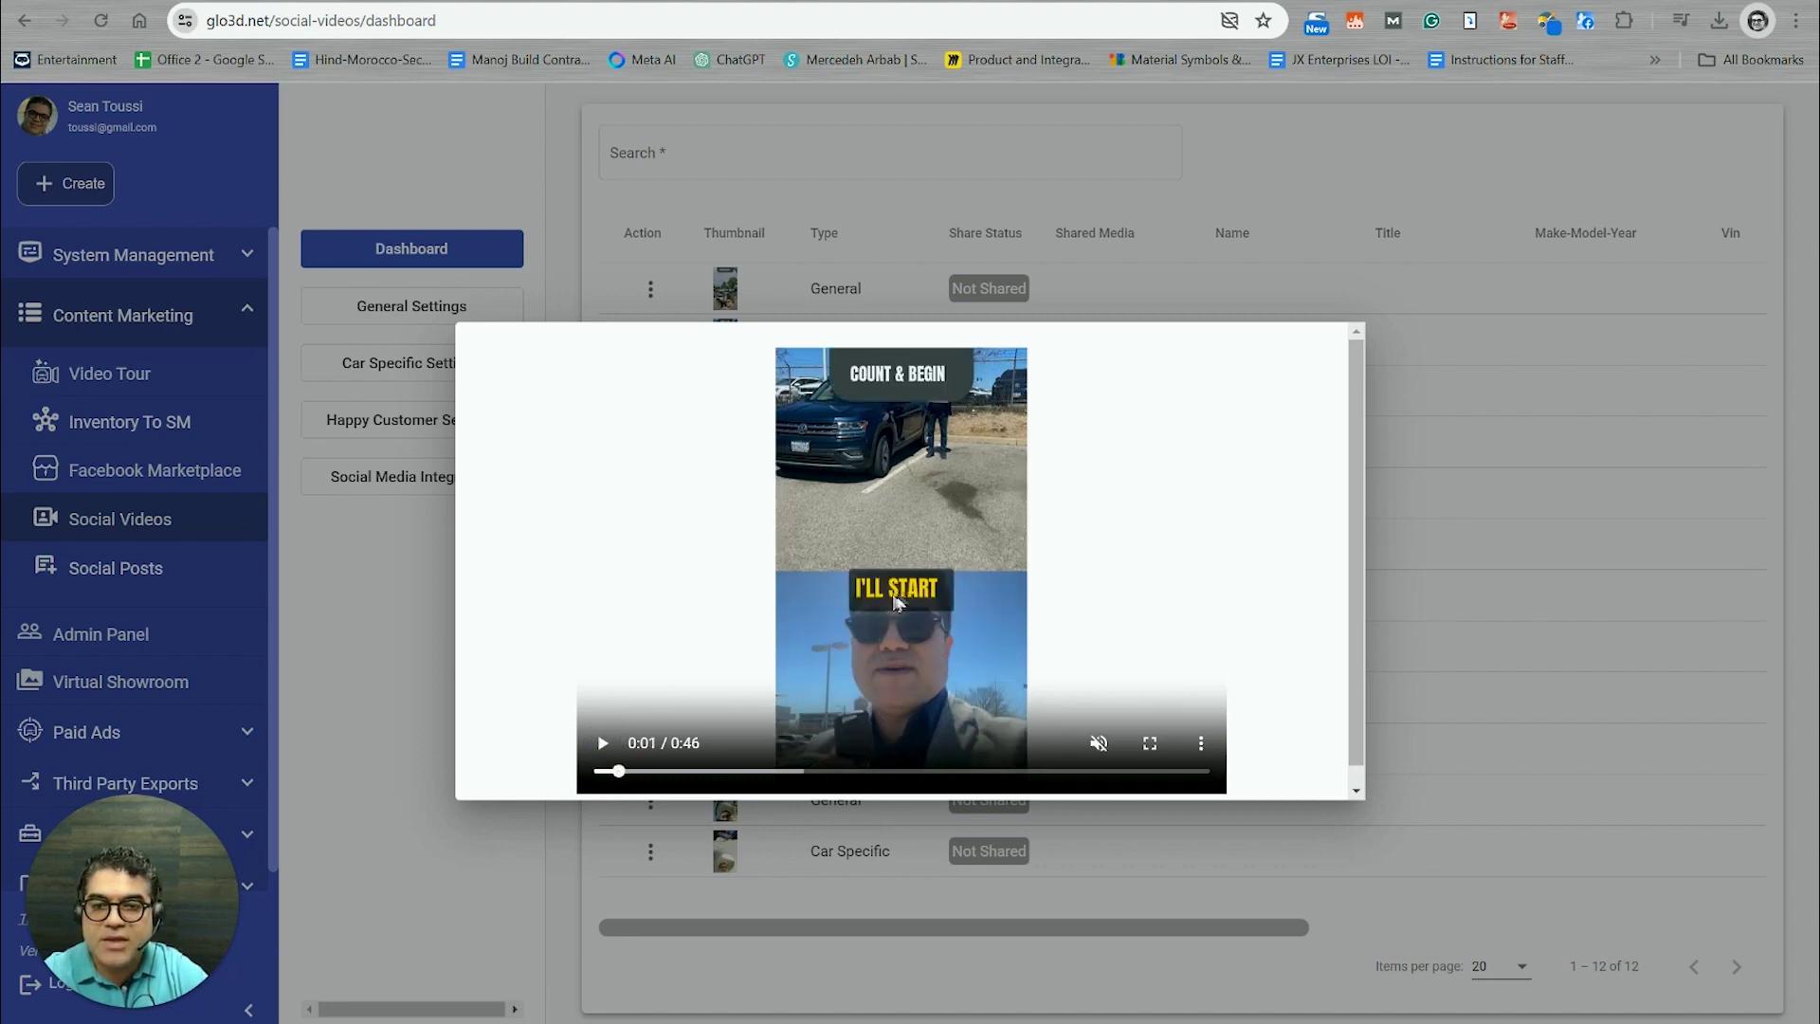
Step: Examine the ending card of the Happy Customer video at about 0:44 and close the player
{"action": "left_click", "coordinate": [1191, 771]}
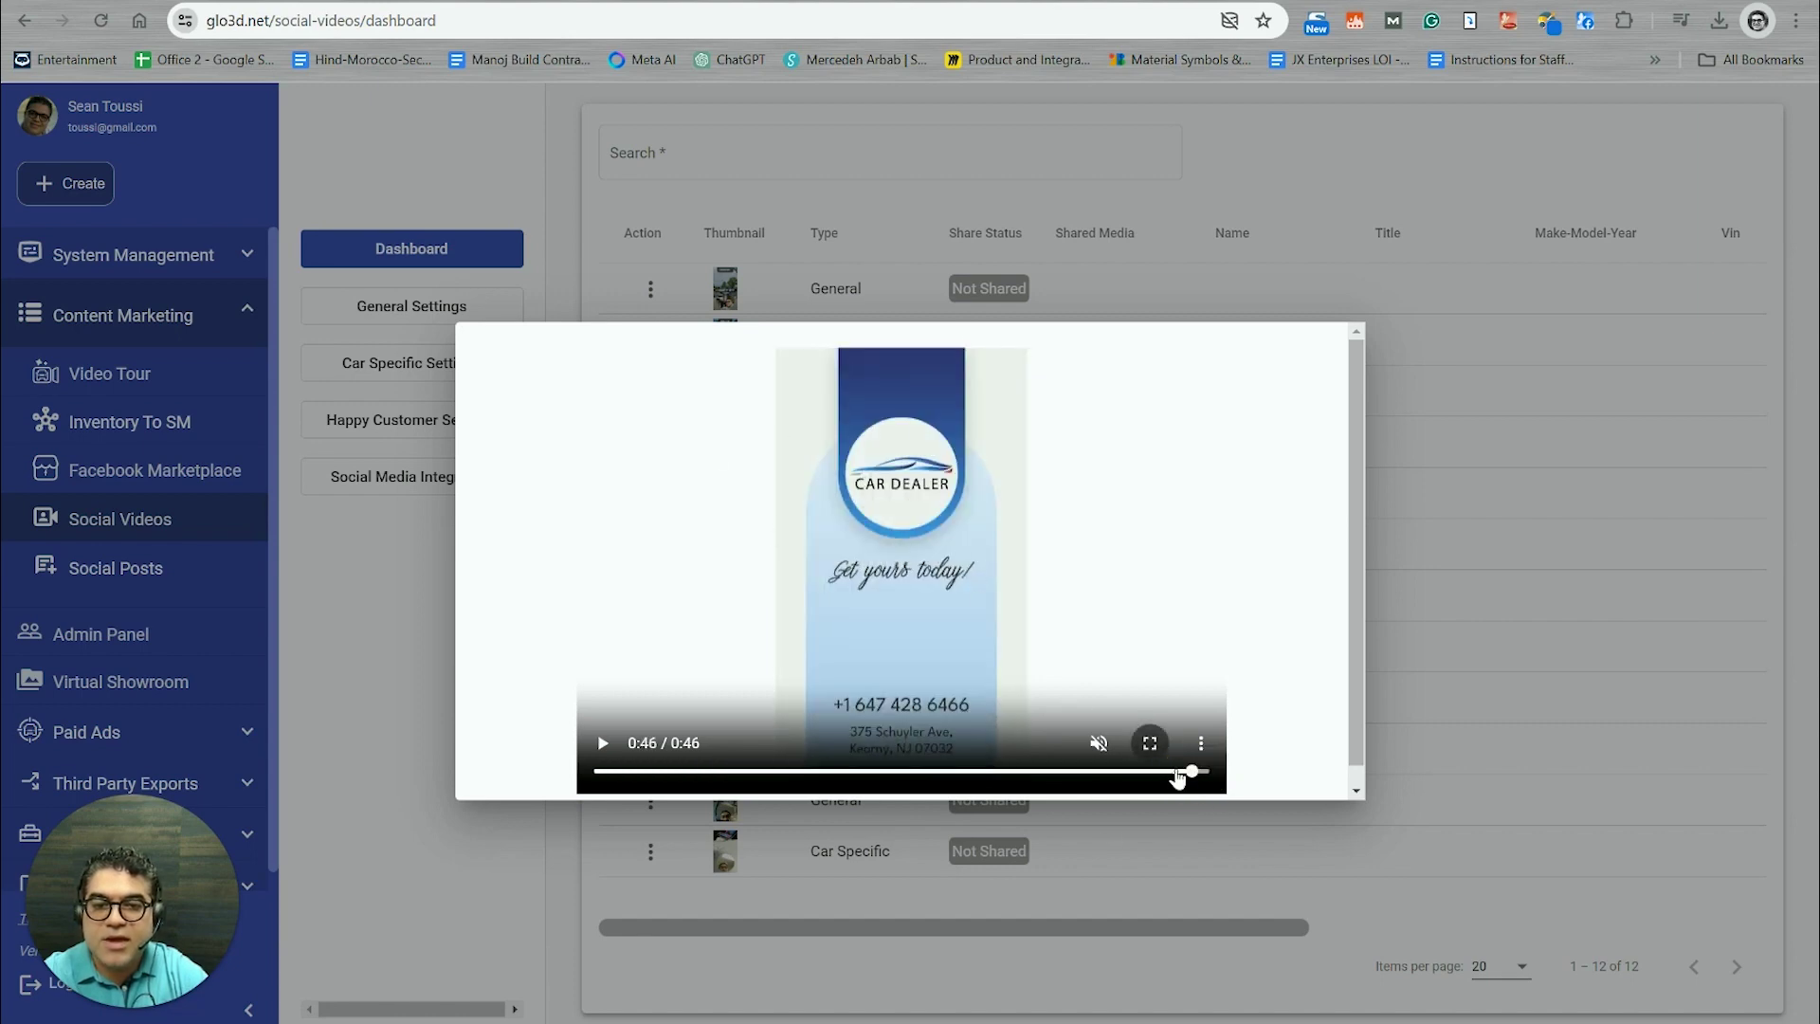
{"action": "left_click", "coordinate": [1175, 772]}
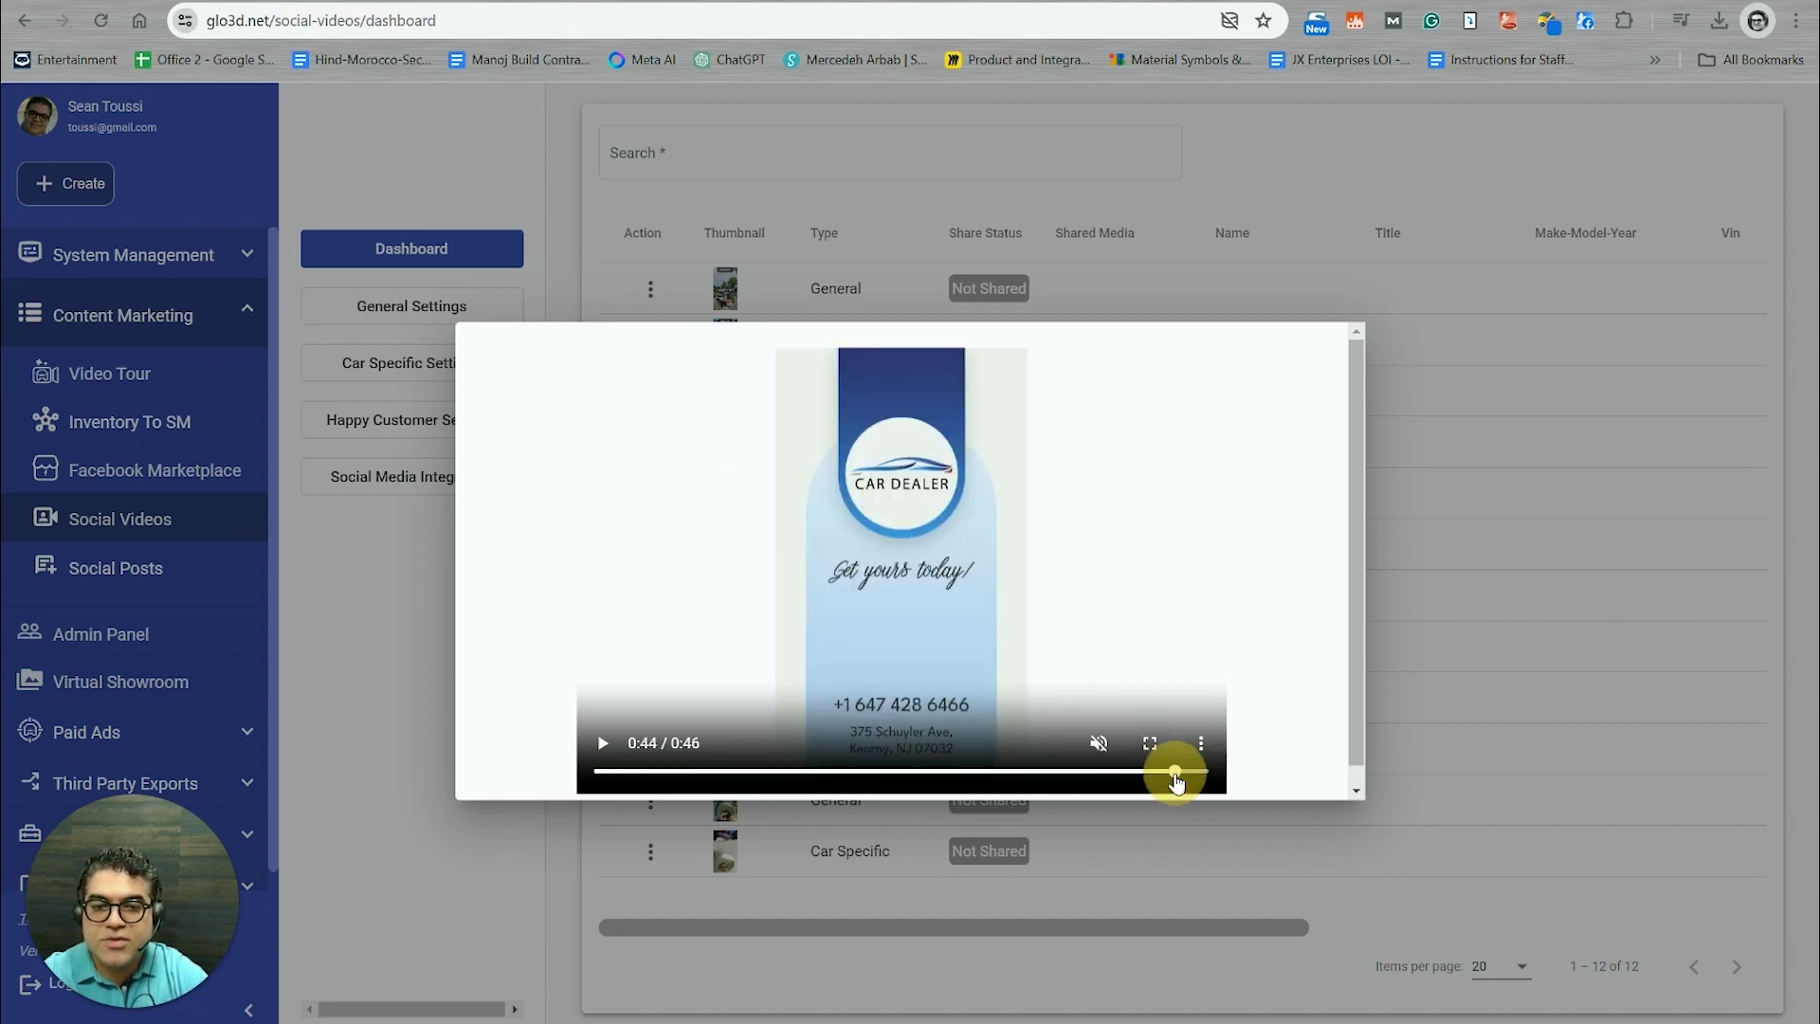
{"action": "left_click", "coordinate": [388, 561]}
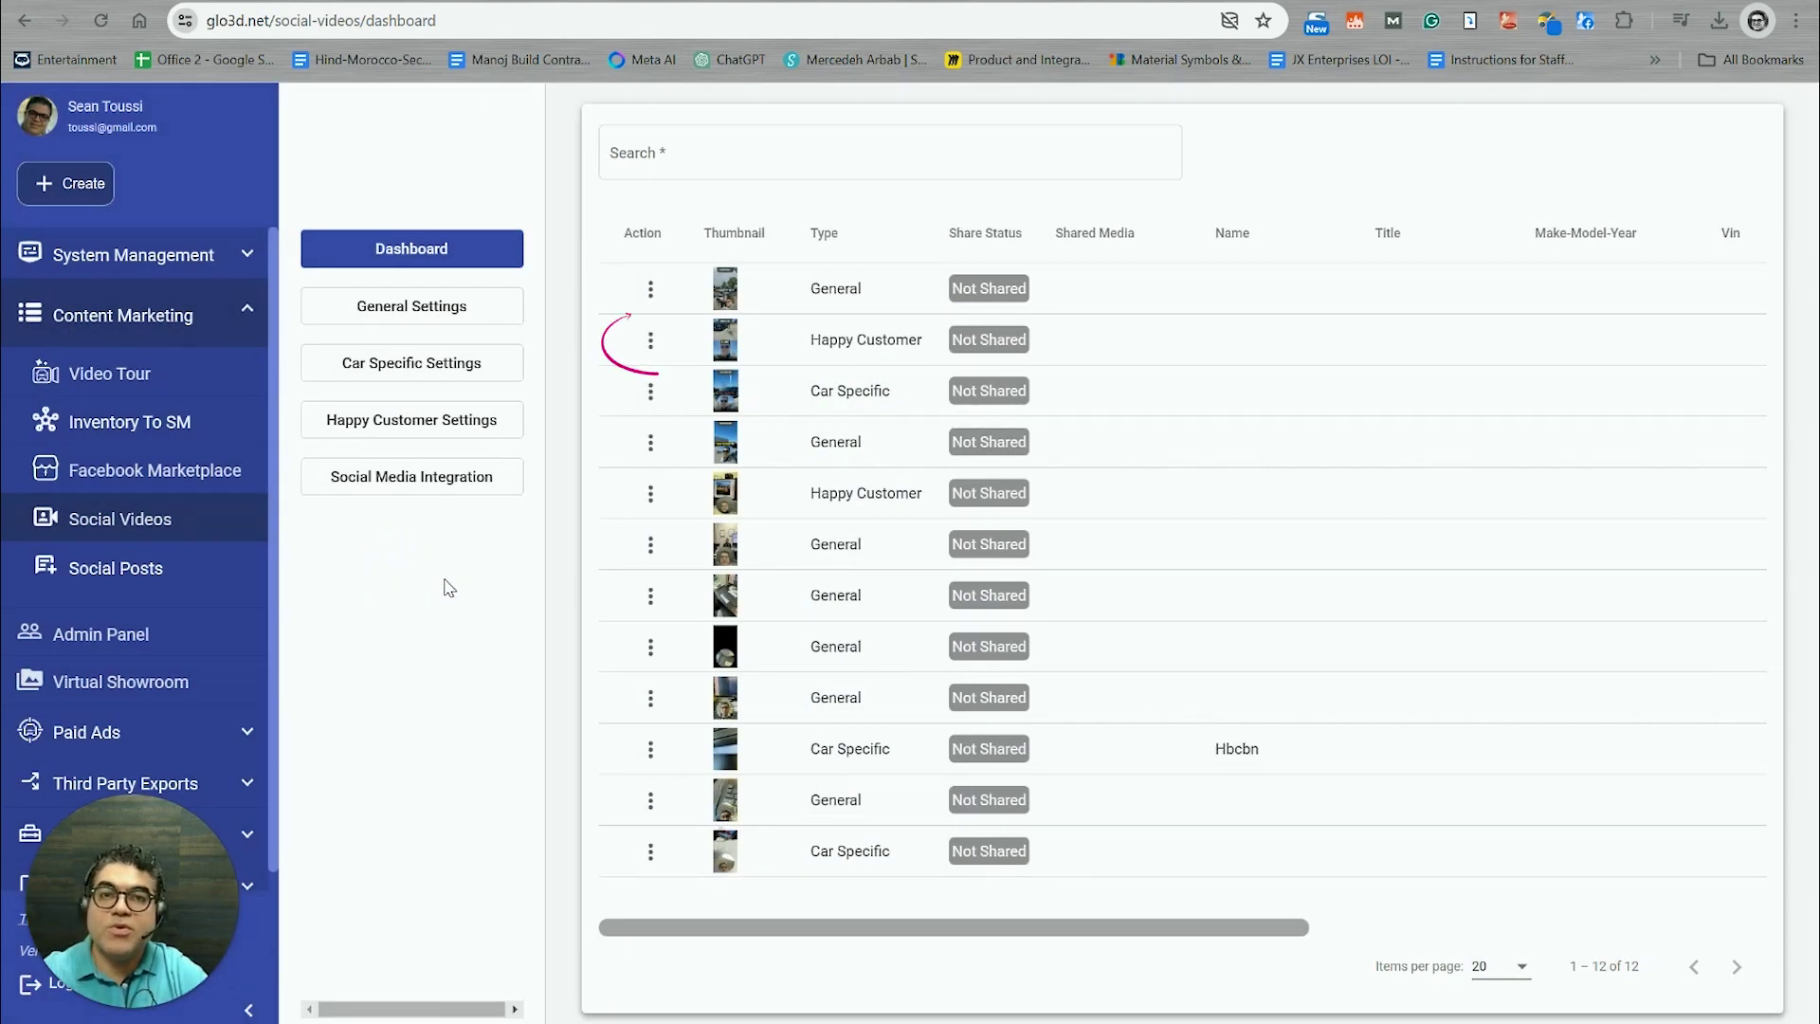
Step: Inspect the Name, Title and Note fields in the edit form of the first Happy Customer video and cancel the form
{"action": "left_click", "coordinate": [651, 341]}
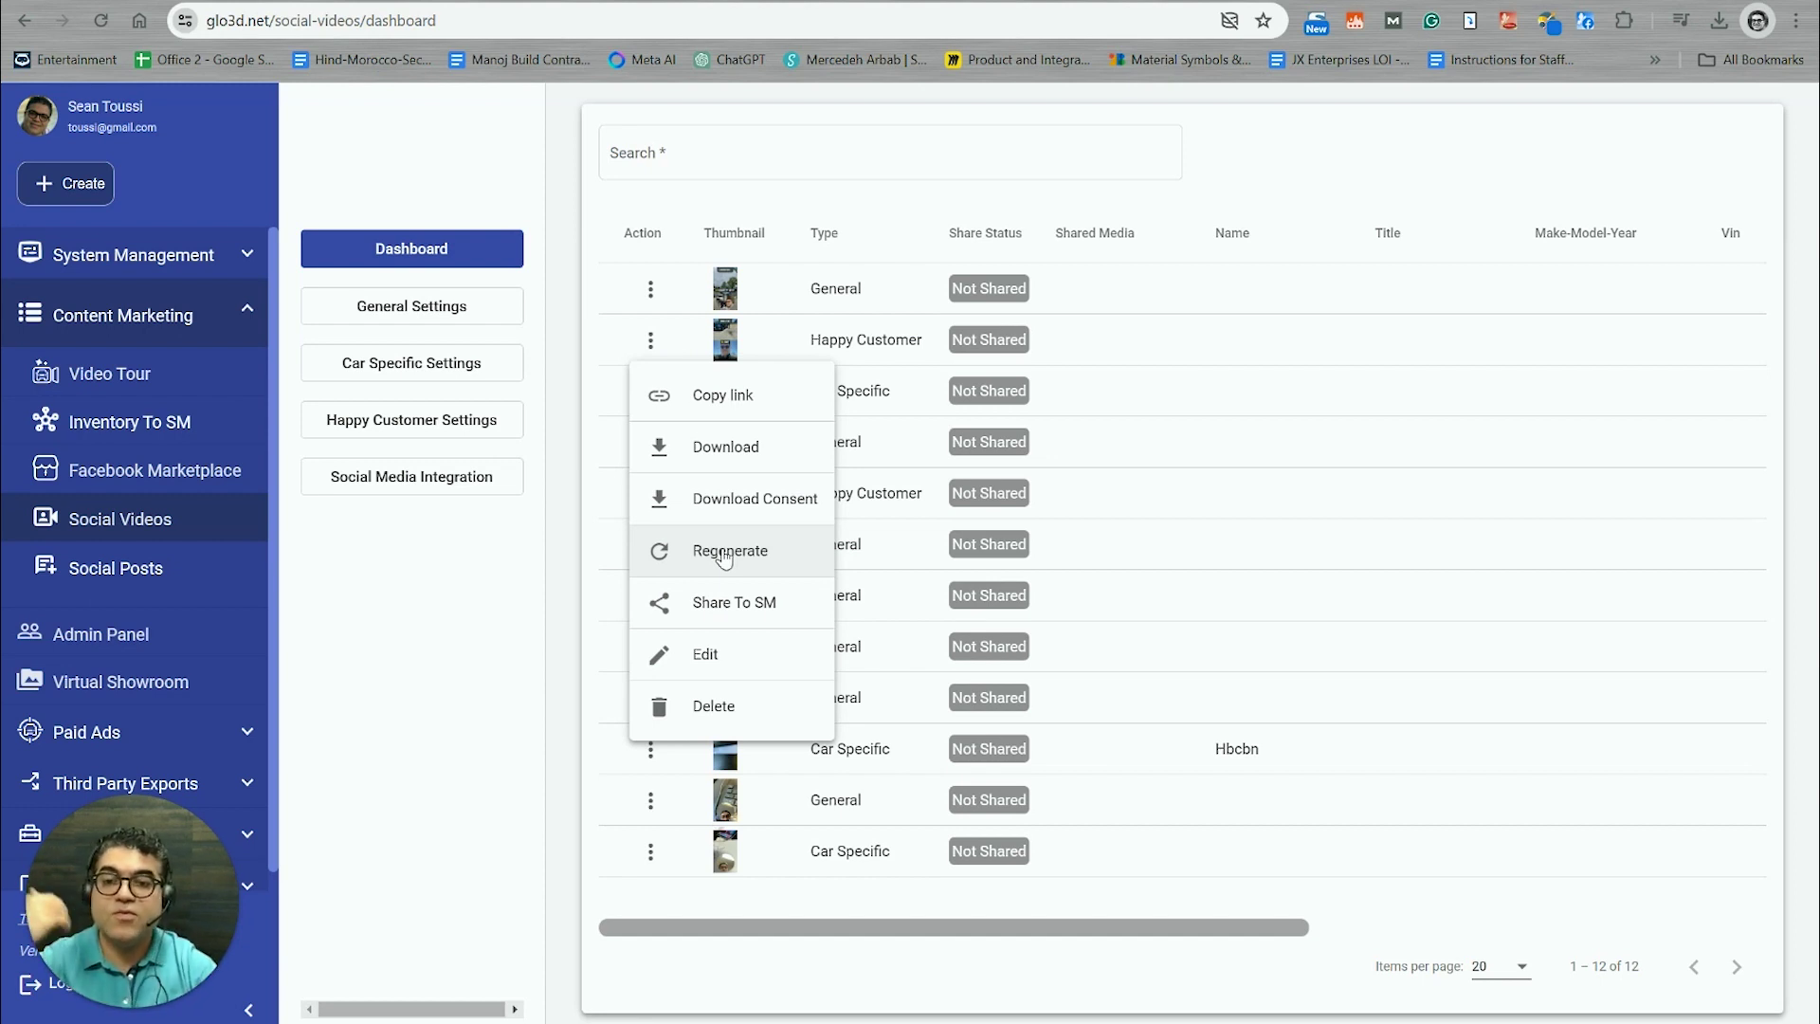
{"action": "left_click", "coordinate": [713, 654]}
{"action": "left_click", "coordinate": [1011, 430]}
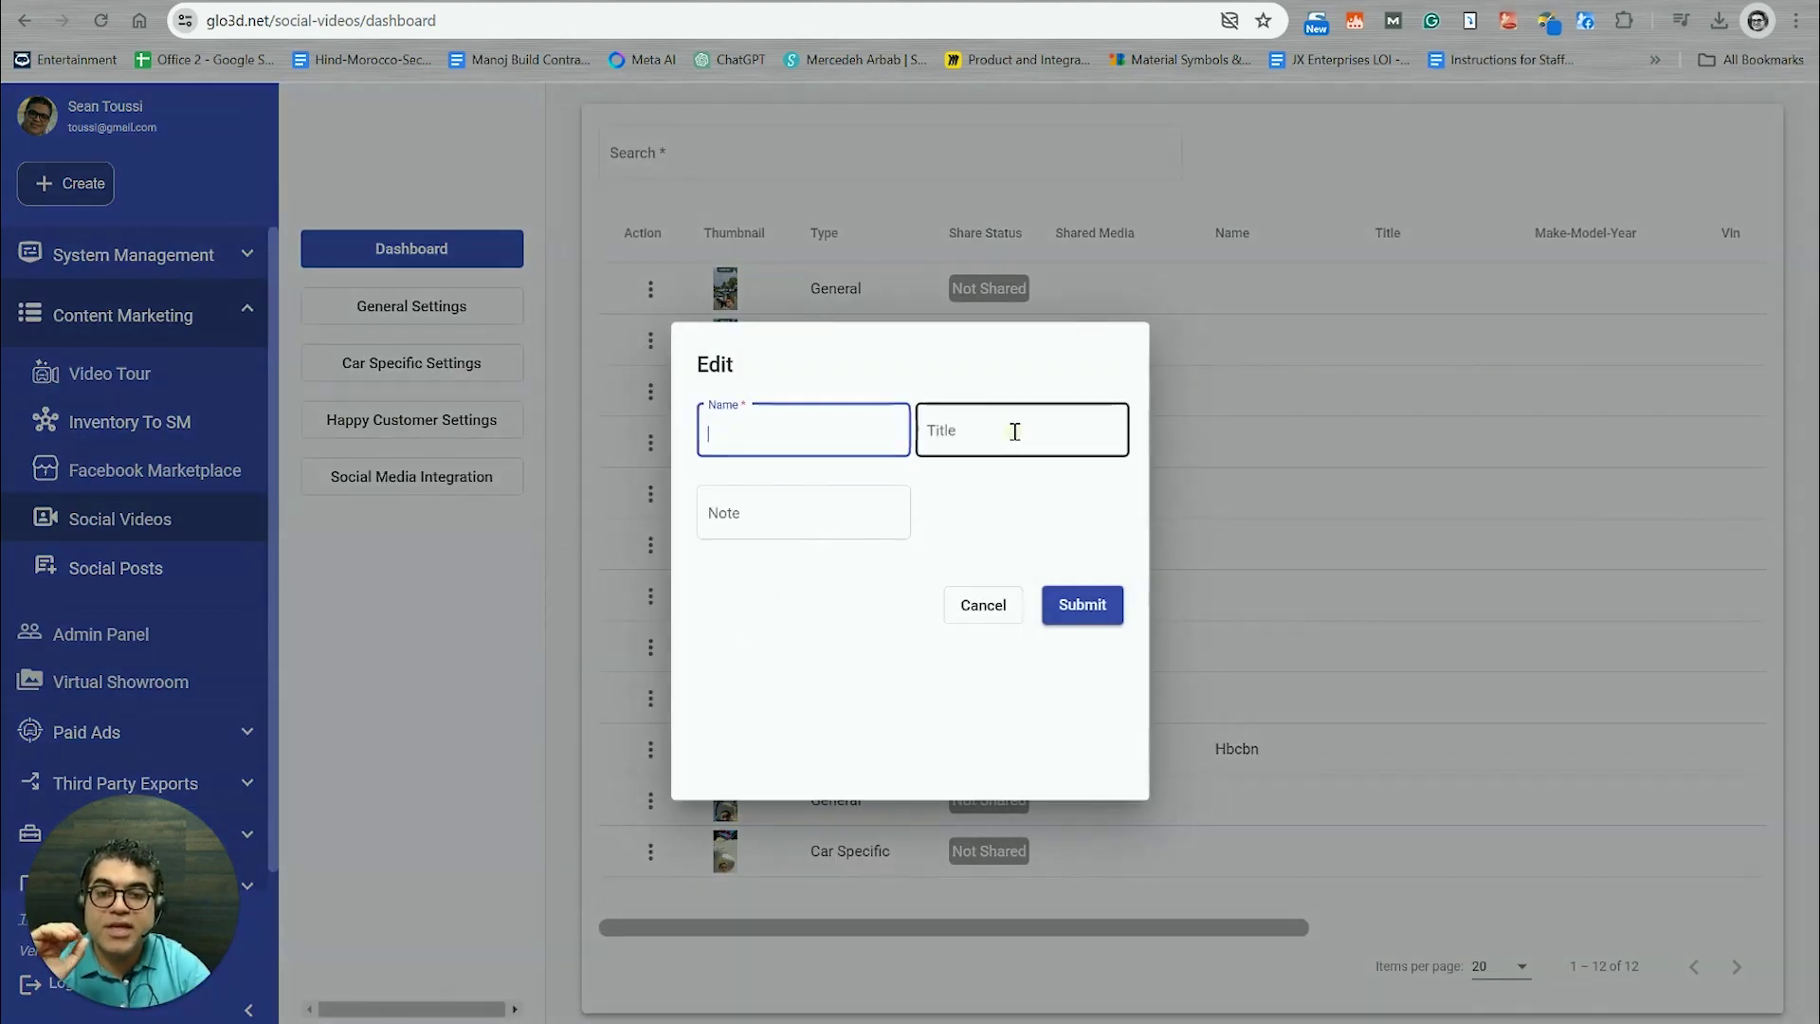
{"action": "left_click", "coordinate": [800, 517]}
{"action": "left_click", "coordinate": [983, 606]}
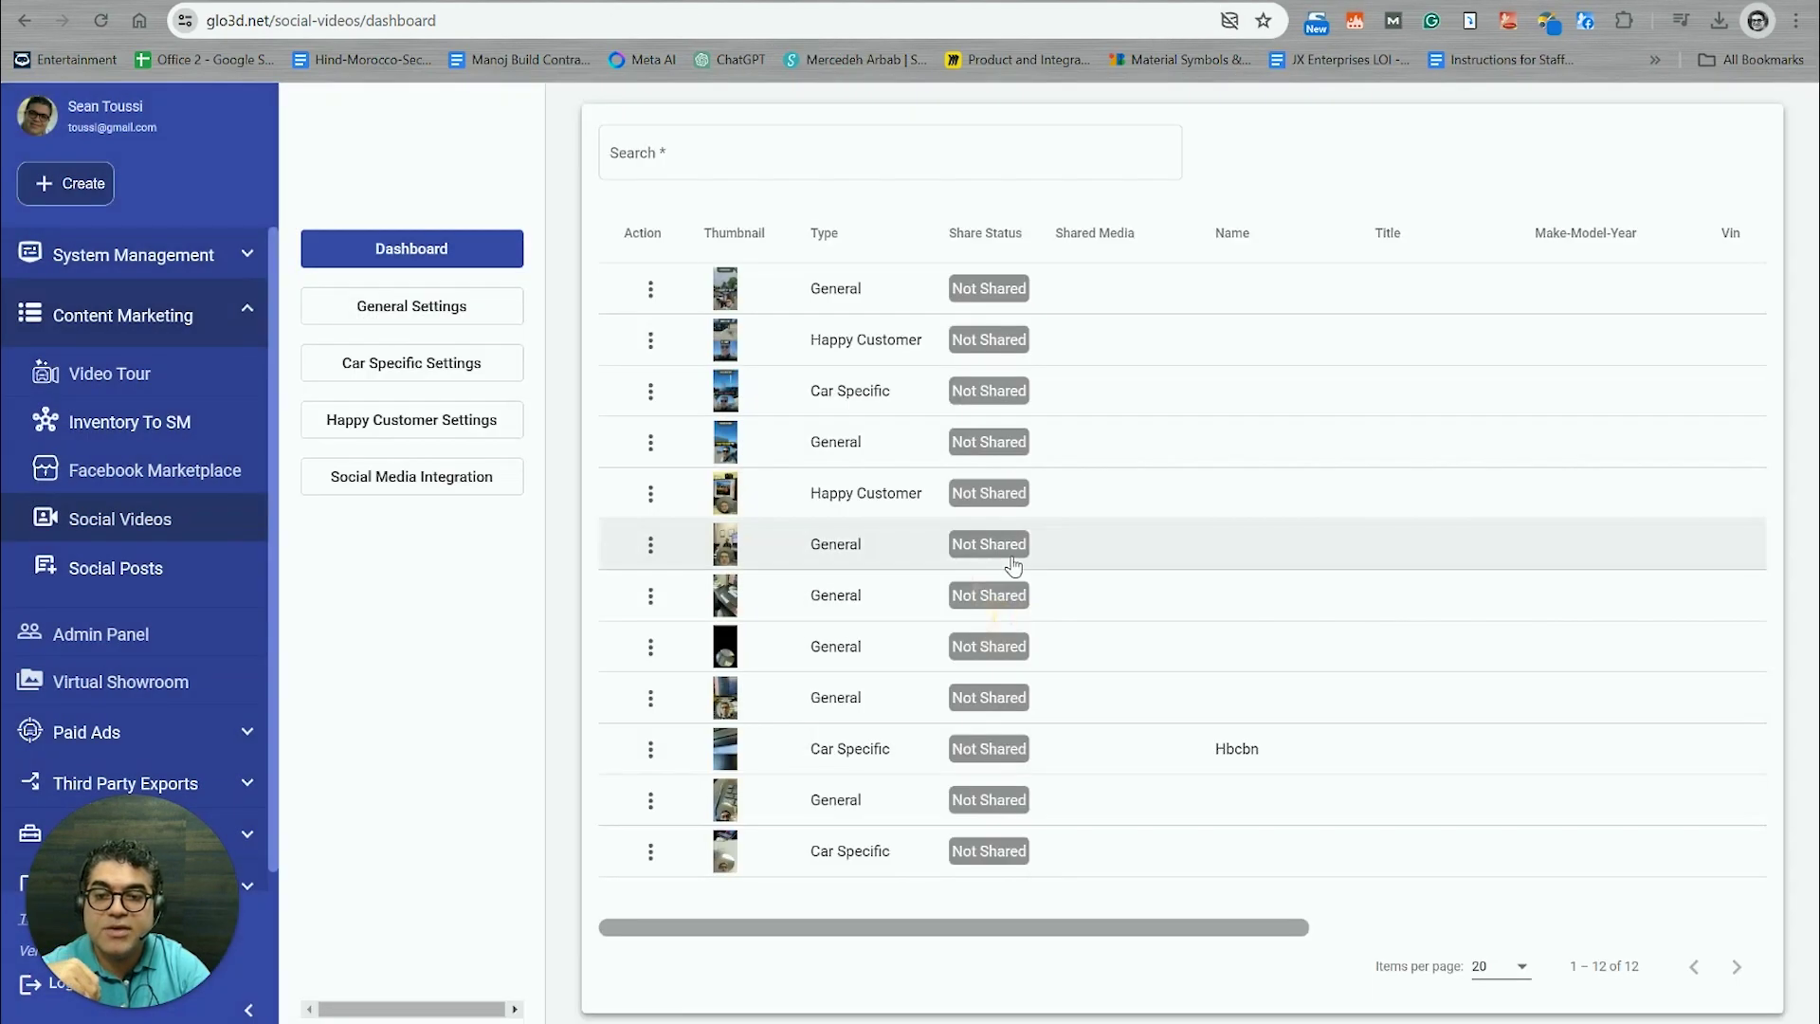
Step: Open the General Settings for social videos
{"action": "left_click", "coordinate": [439, 307]}
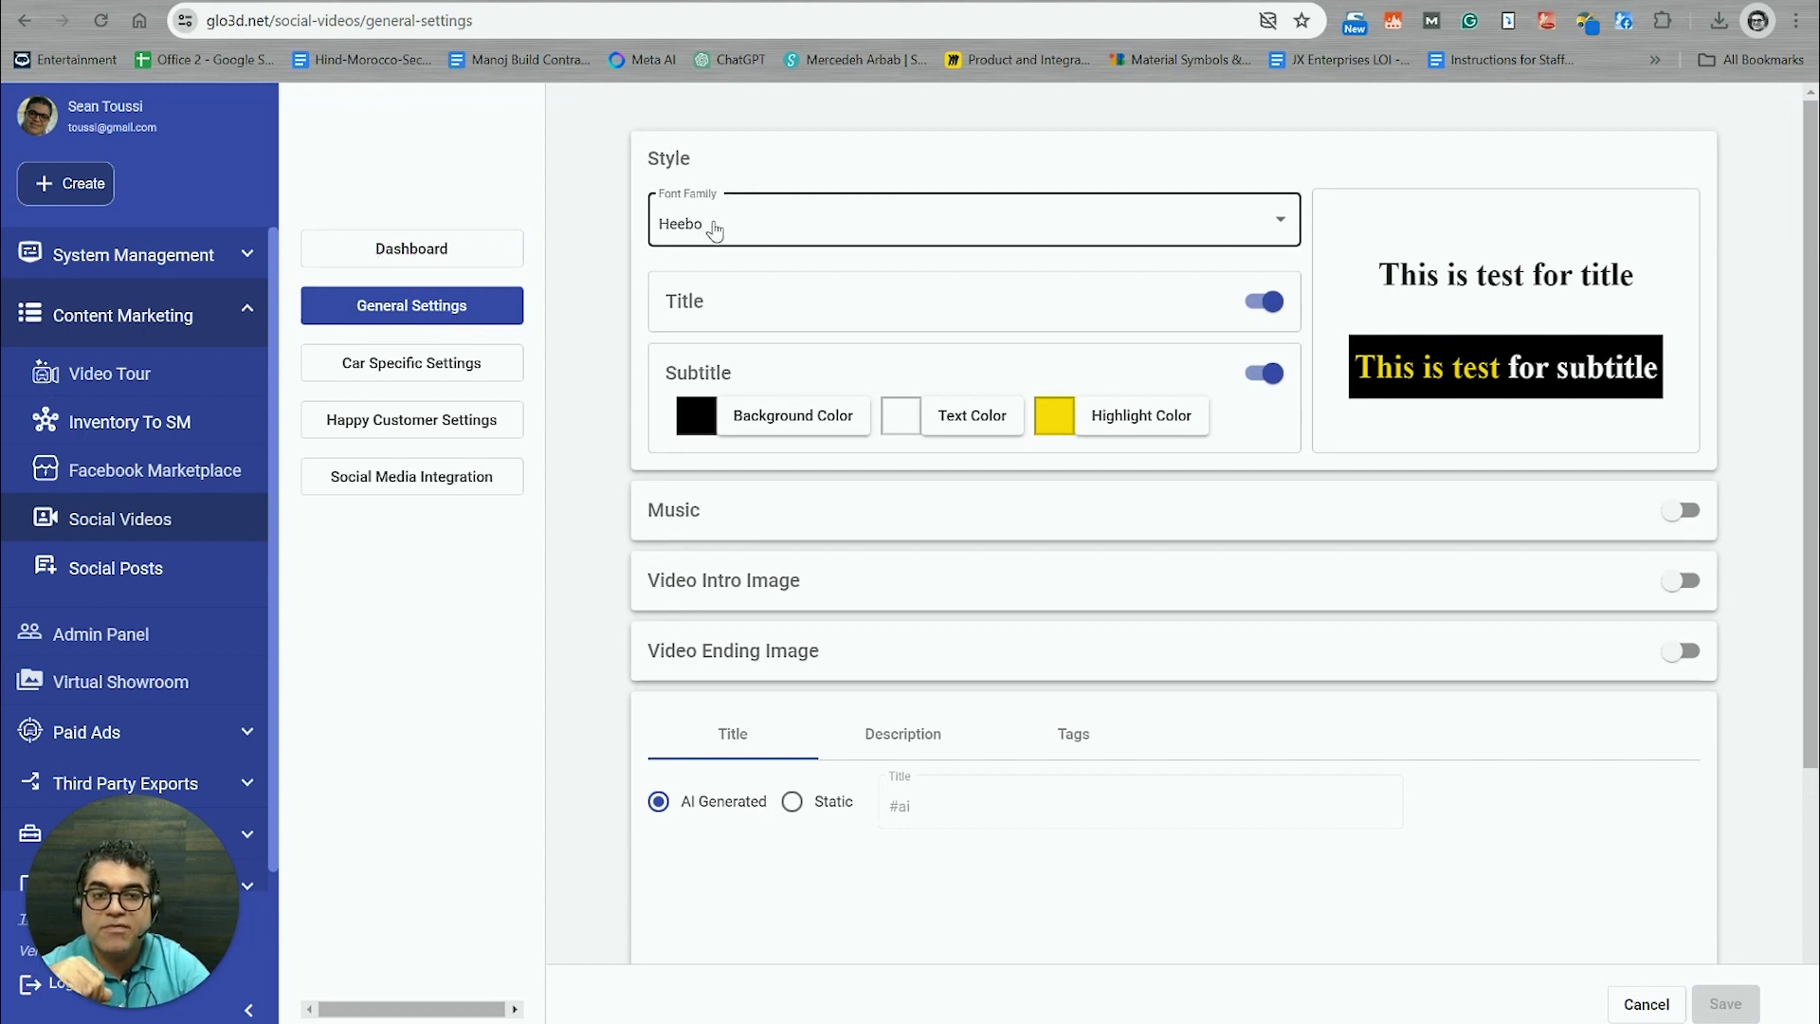
Step: Set the video style's font family to Nissan Brand and enable Music
{"action": "left_click", "coordinate": [711, 220]}
{"action": "left_click", "coordinate": [716, 237]}
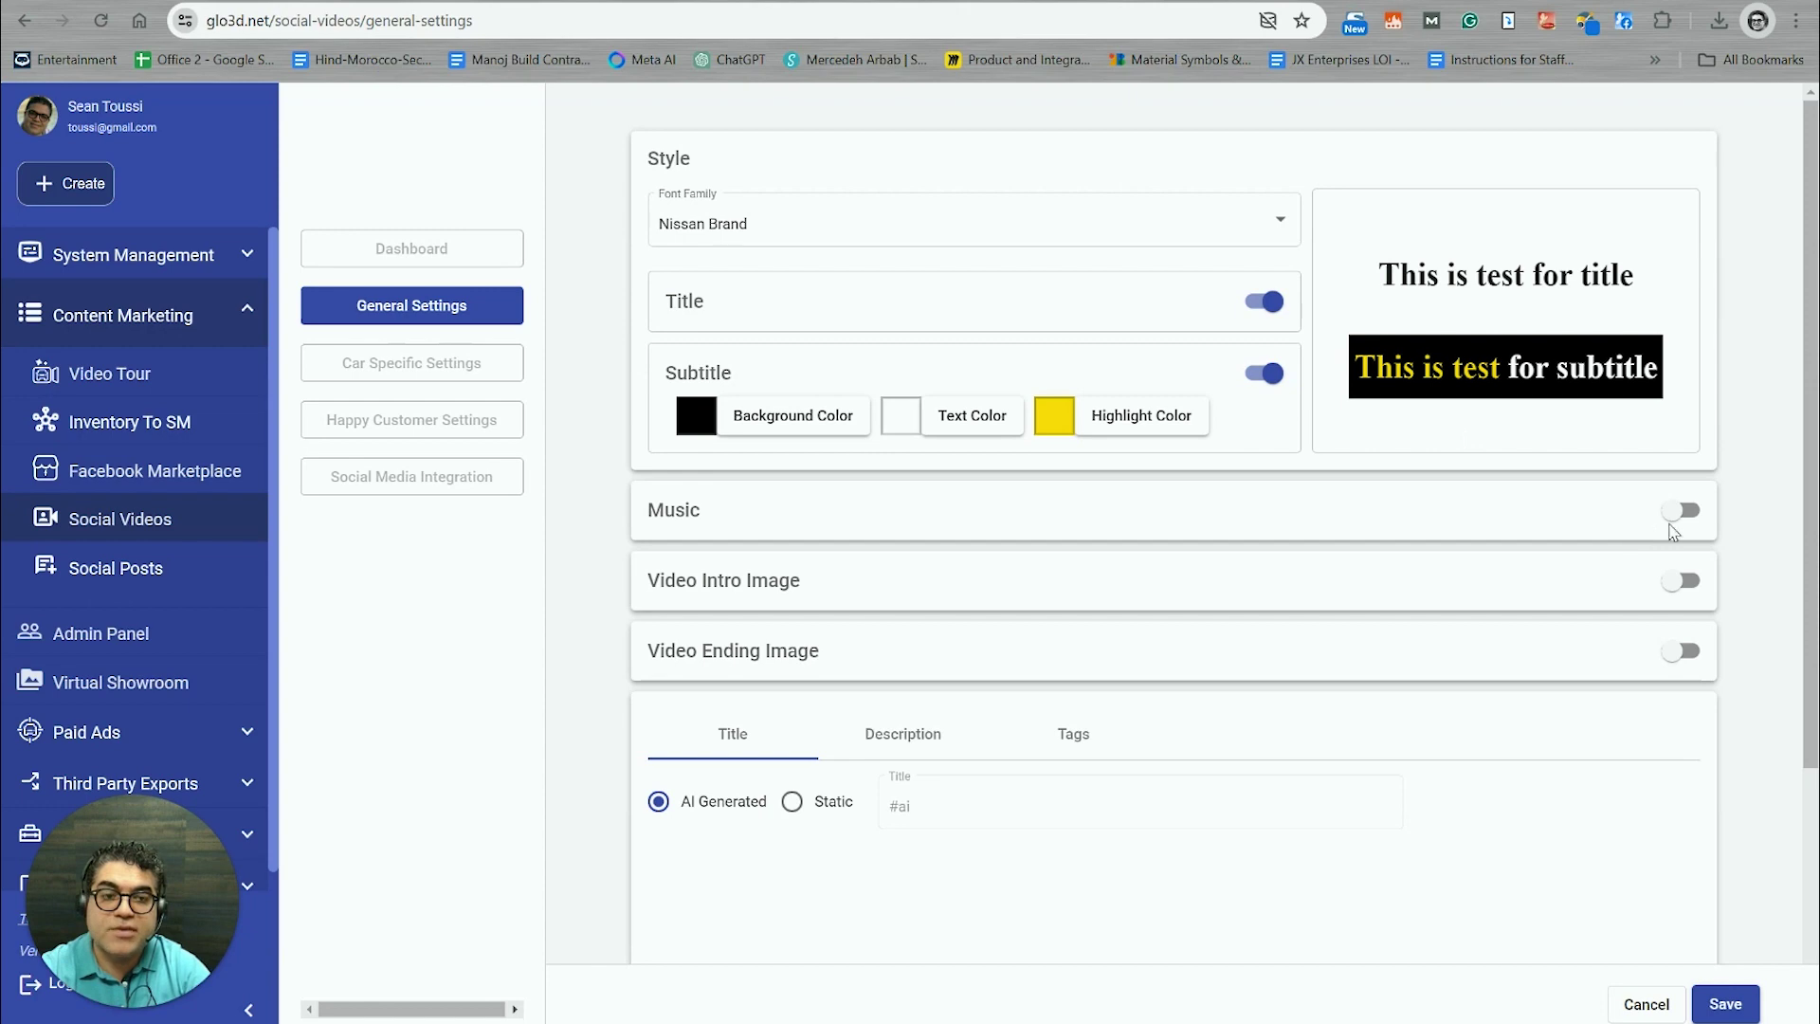
{"action": "left_click", "coordinate": [1682, 512]}
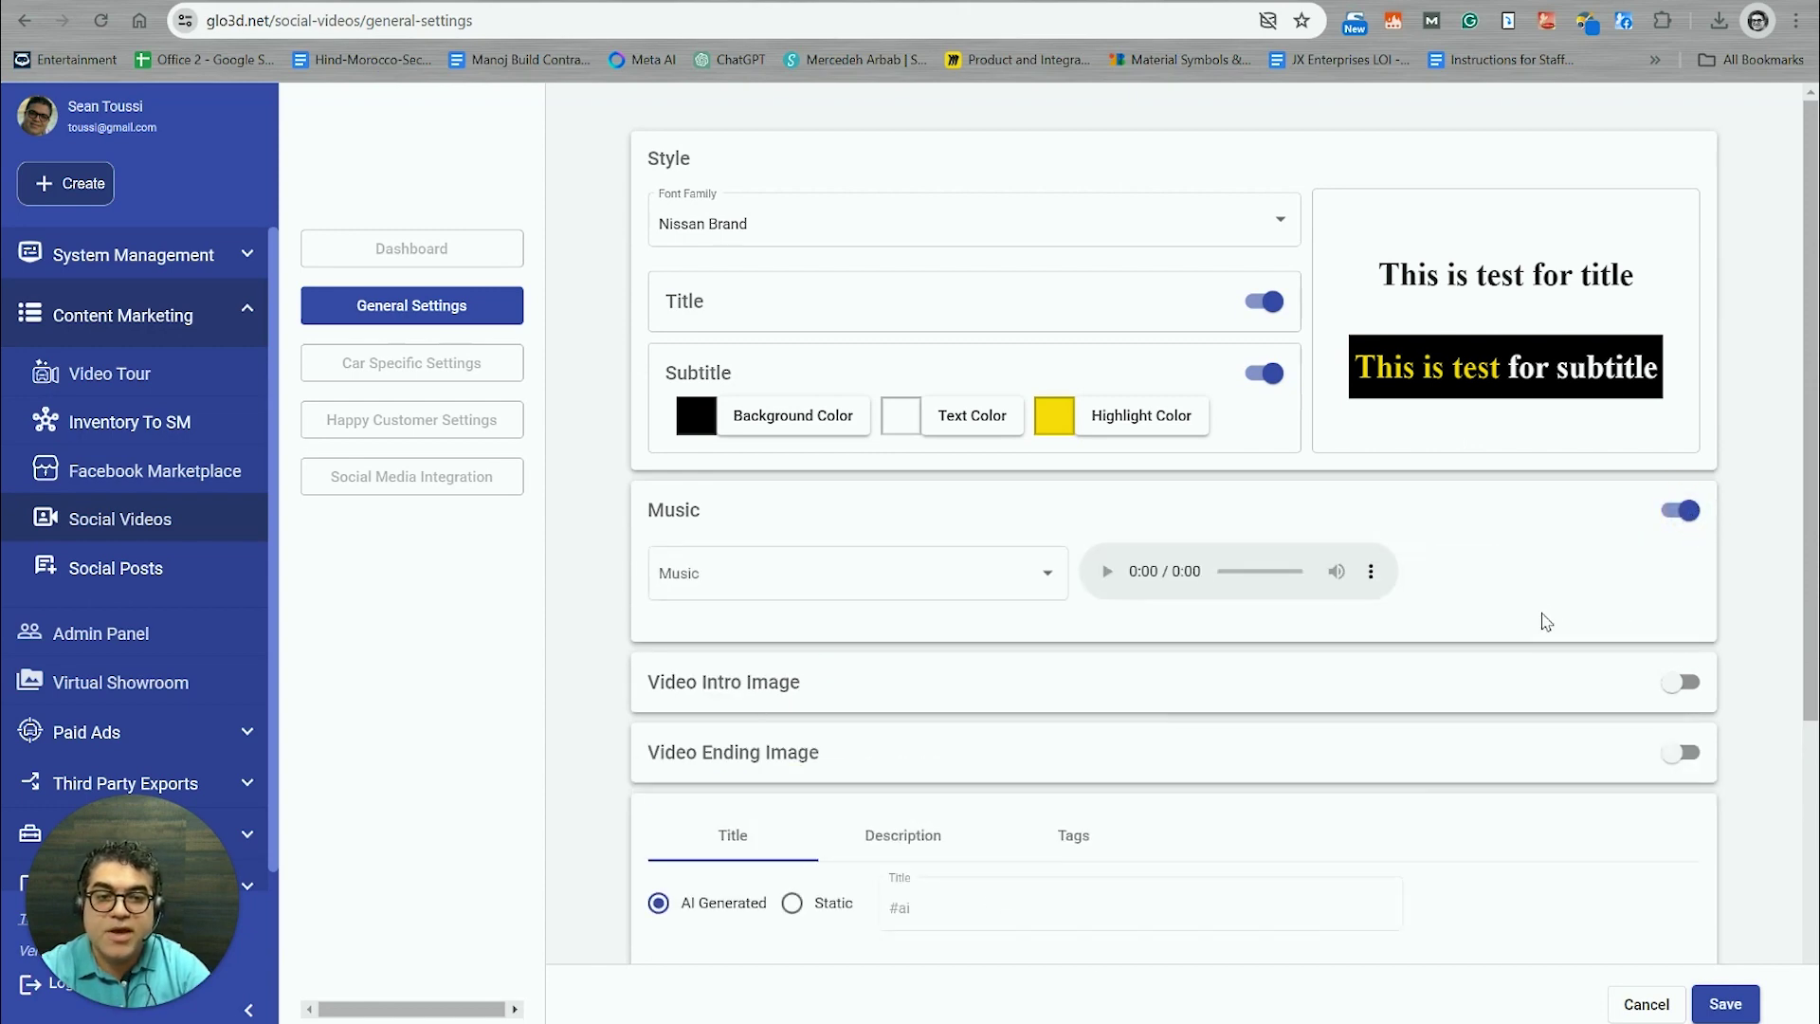
Step: Try out the Video Intro Image option, disable it again and enable Video Ending Image
{"action": "scroll", "coordinate": [1611, 597], "scroll_direction": "down", "scroll_amount": 1}
{"action": "left_click", "coordinate": [1682, 575]}
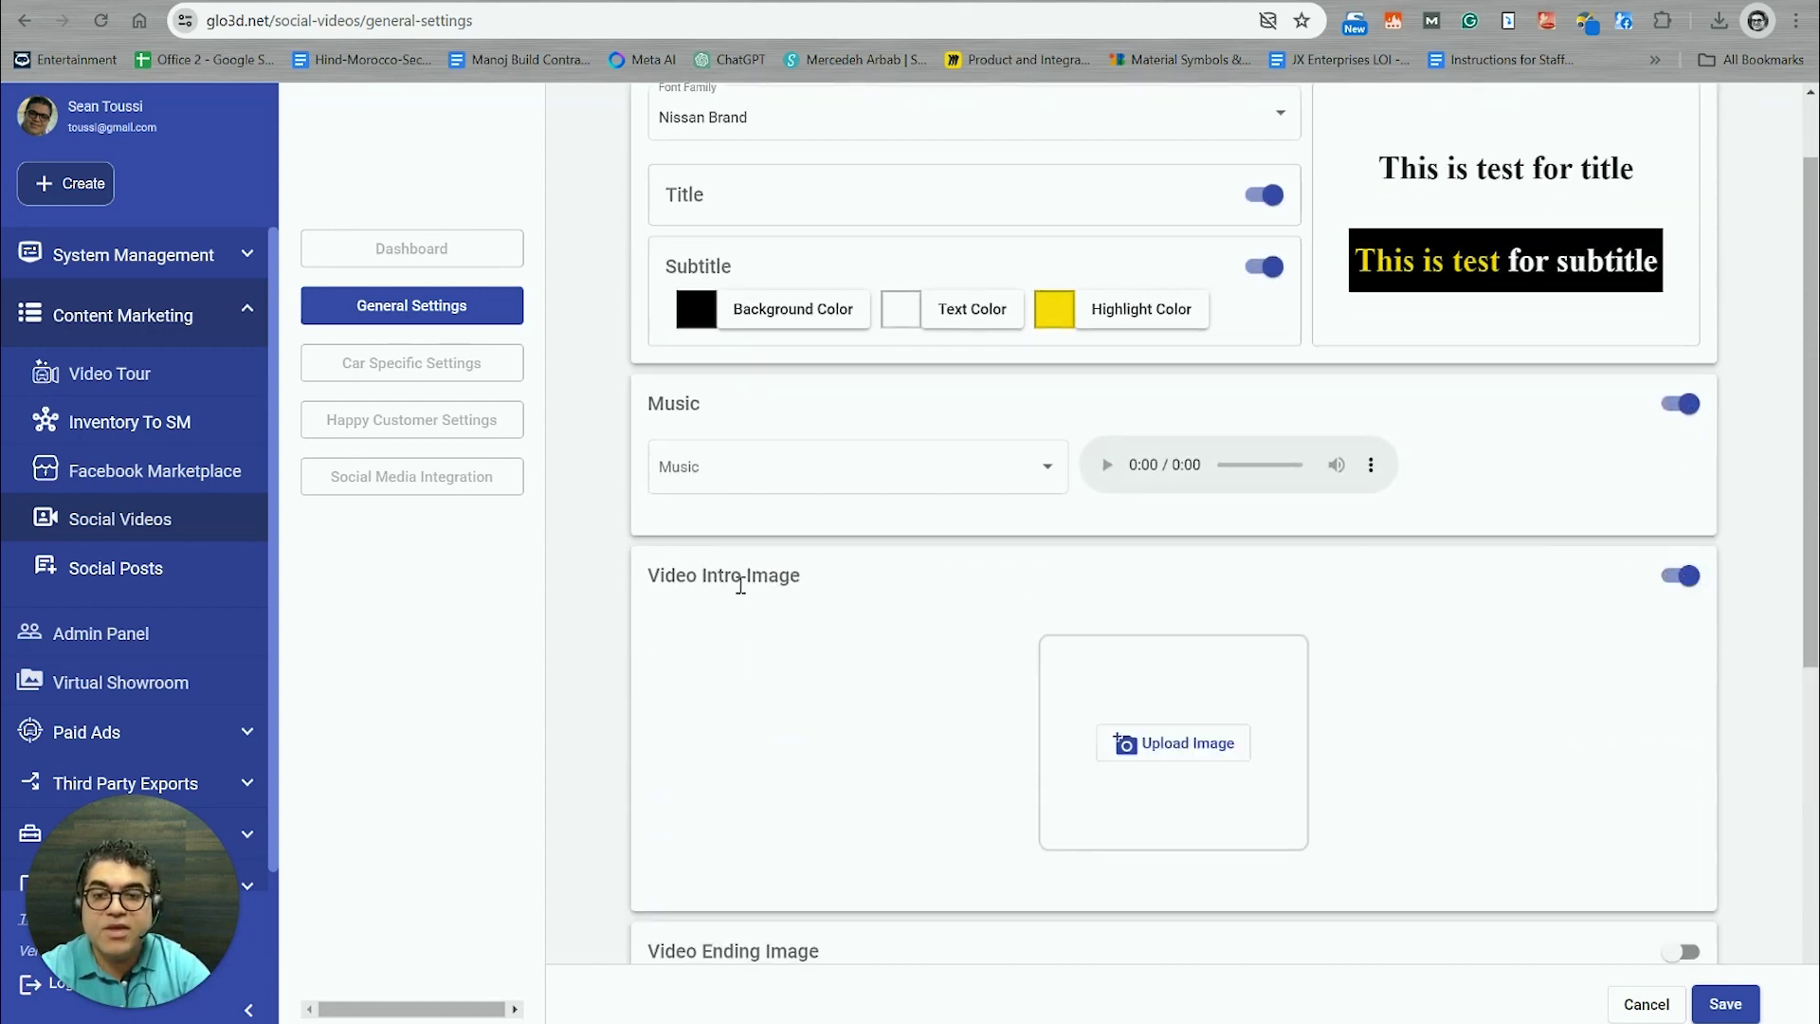
{"action": "left_click_drag", "start_coordinate": [742, 575], "coordinate": [833, 572]}
{"action": "scroll", "coordinate": [952, 567], "scroll_direction": "down", "scroll_amount": 2}
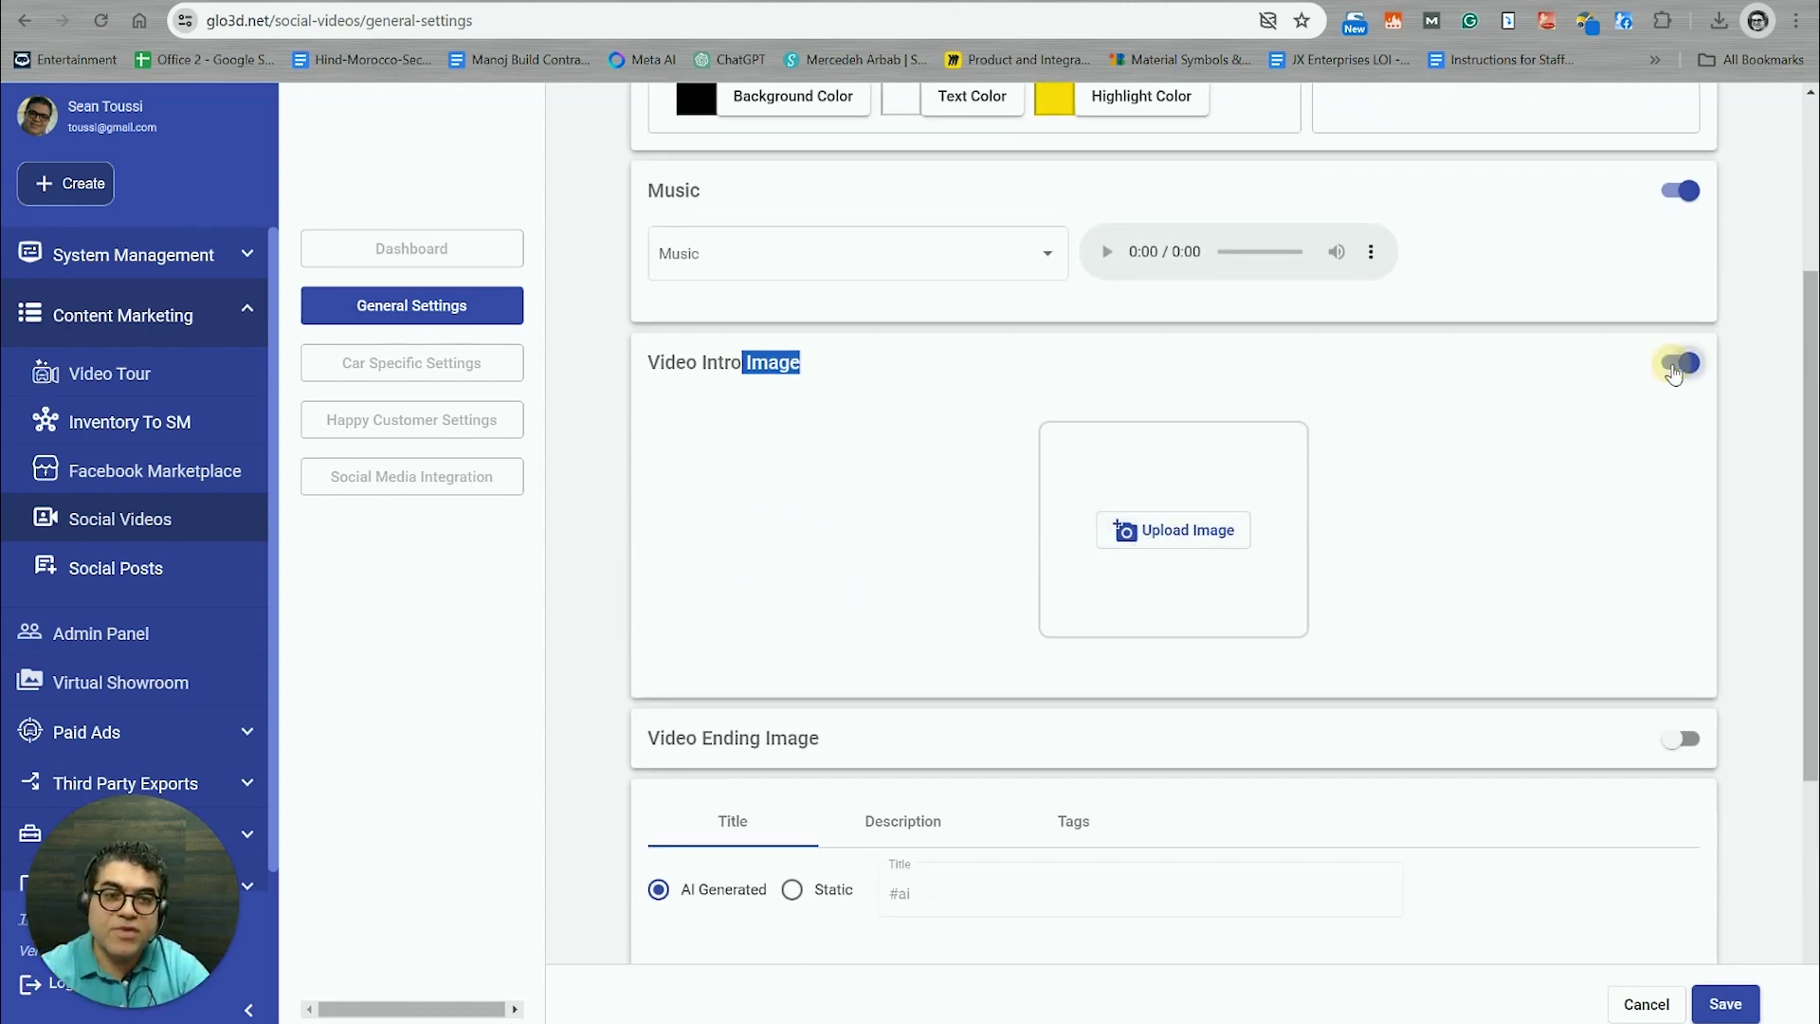
{"action": "left_click", "coordinate": [1678, 366]}
{"action": "left_click", "coordinate": [1684, 433]}
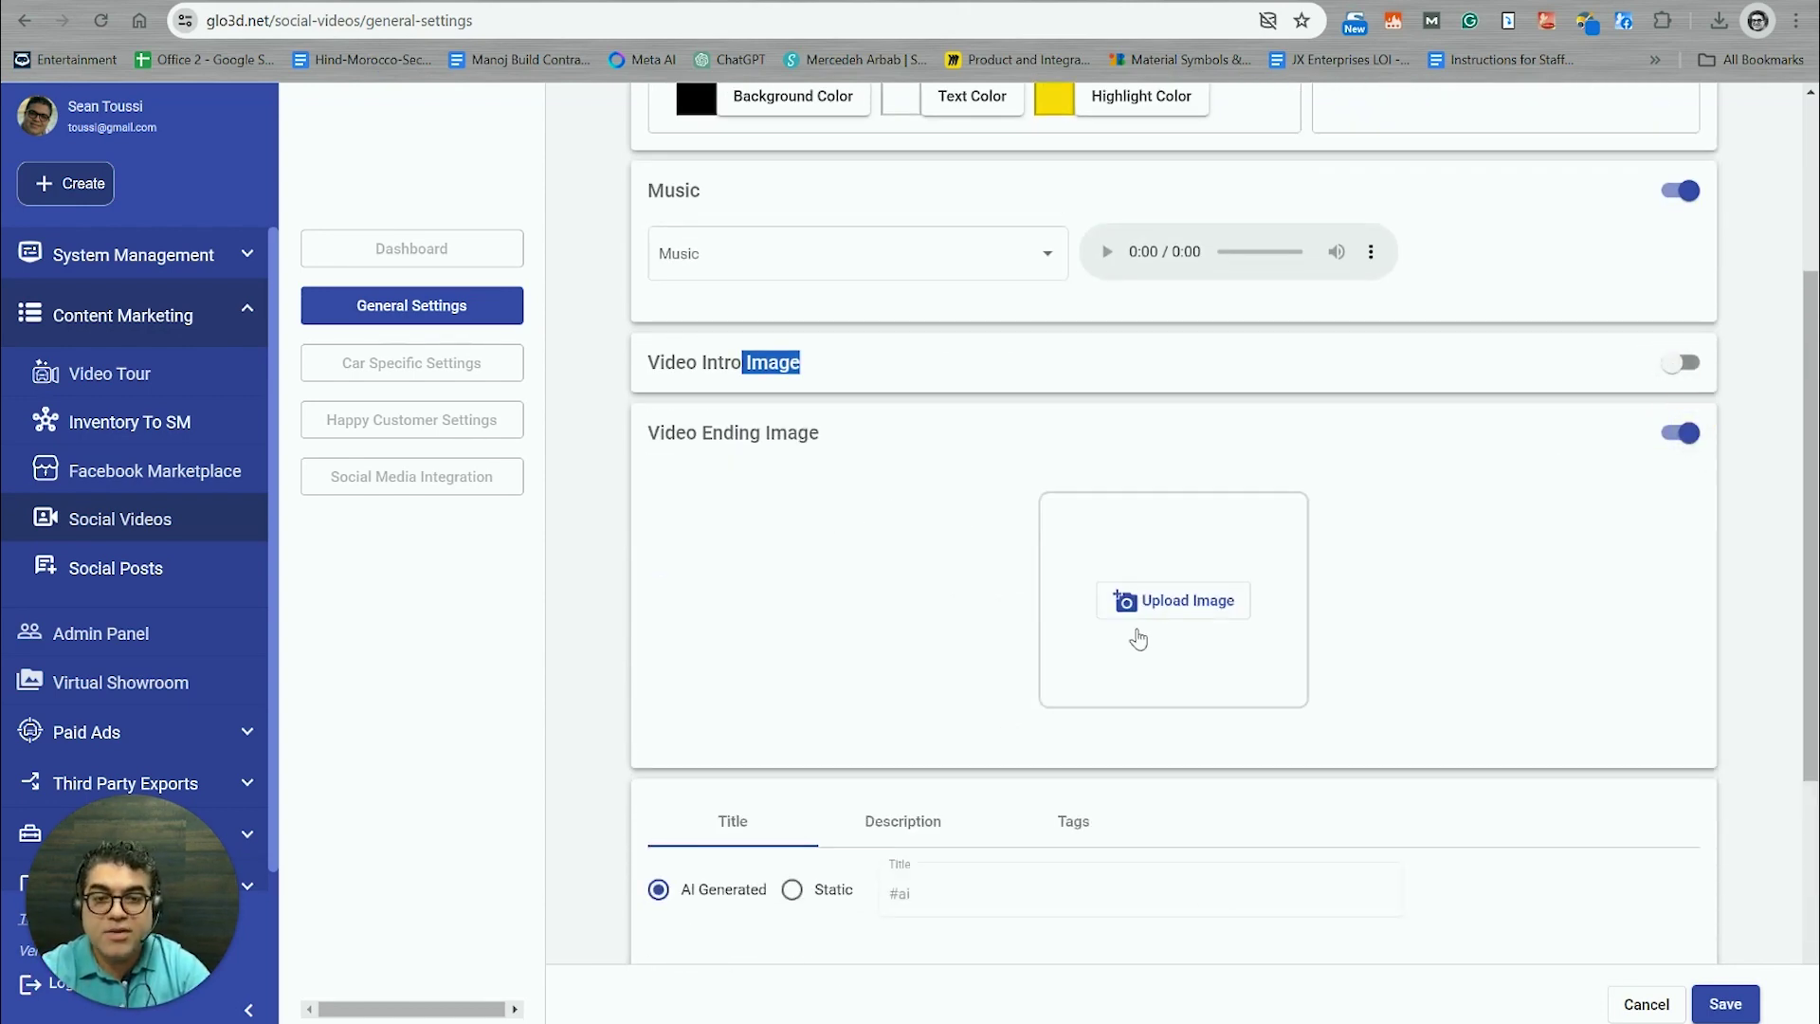
{"action": "left_click_drag", "start_coordinate": [686, 438], "coordinate": [812, 422]}
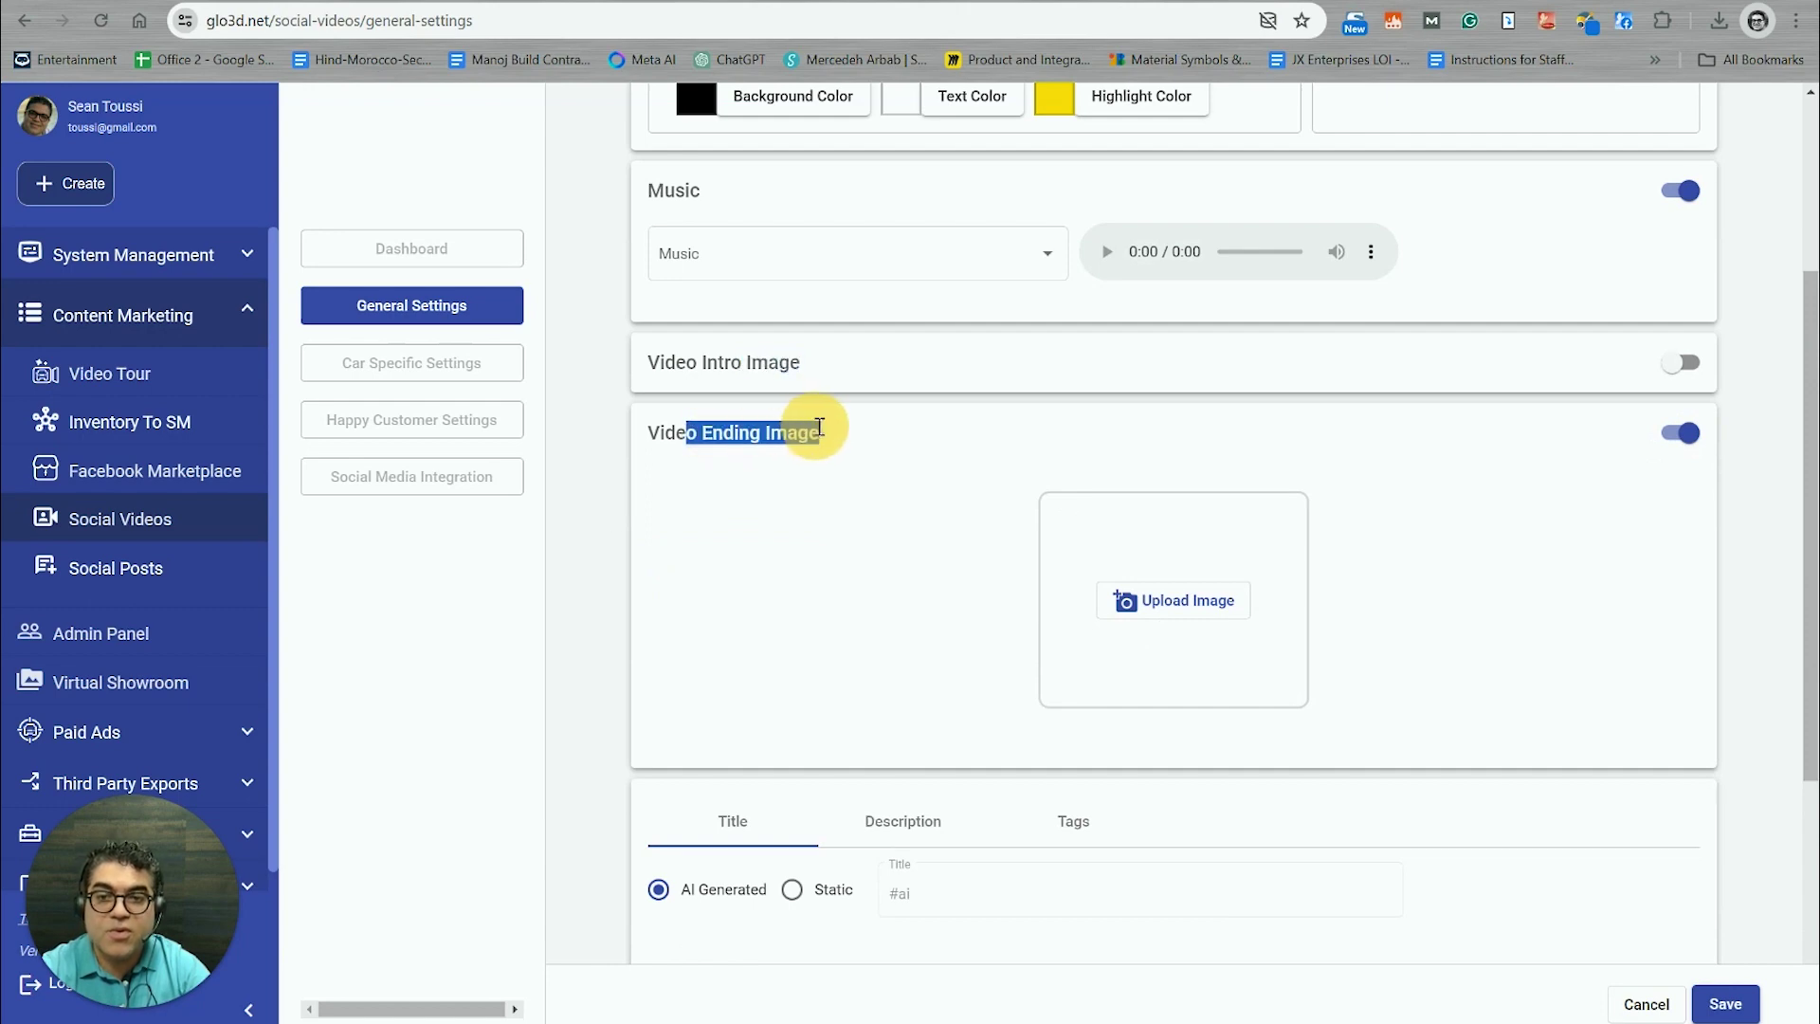
{"action": "left_click", "coordinate": [864, 597]}
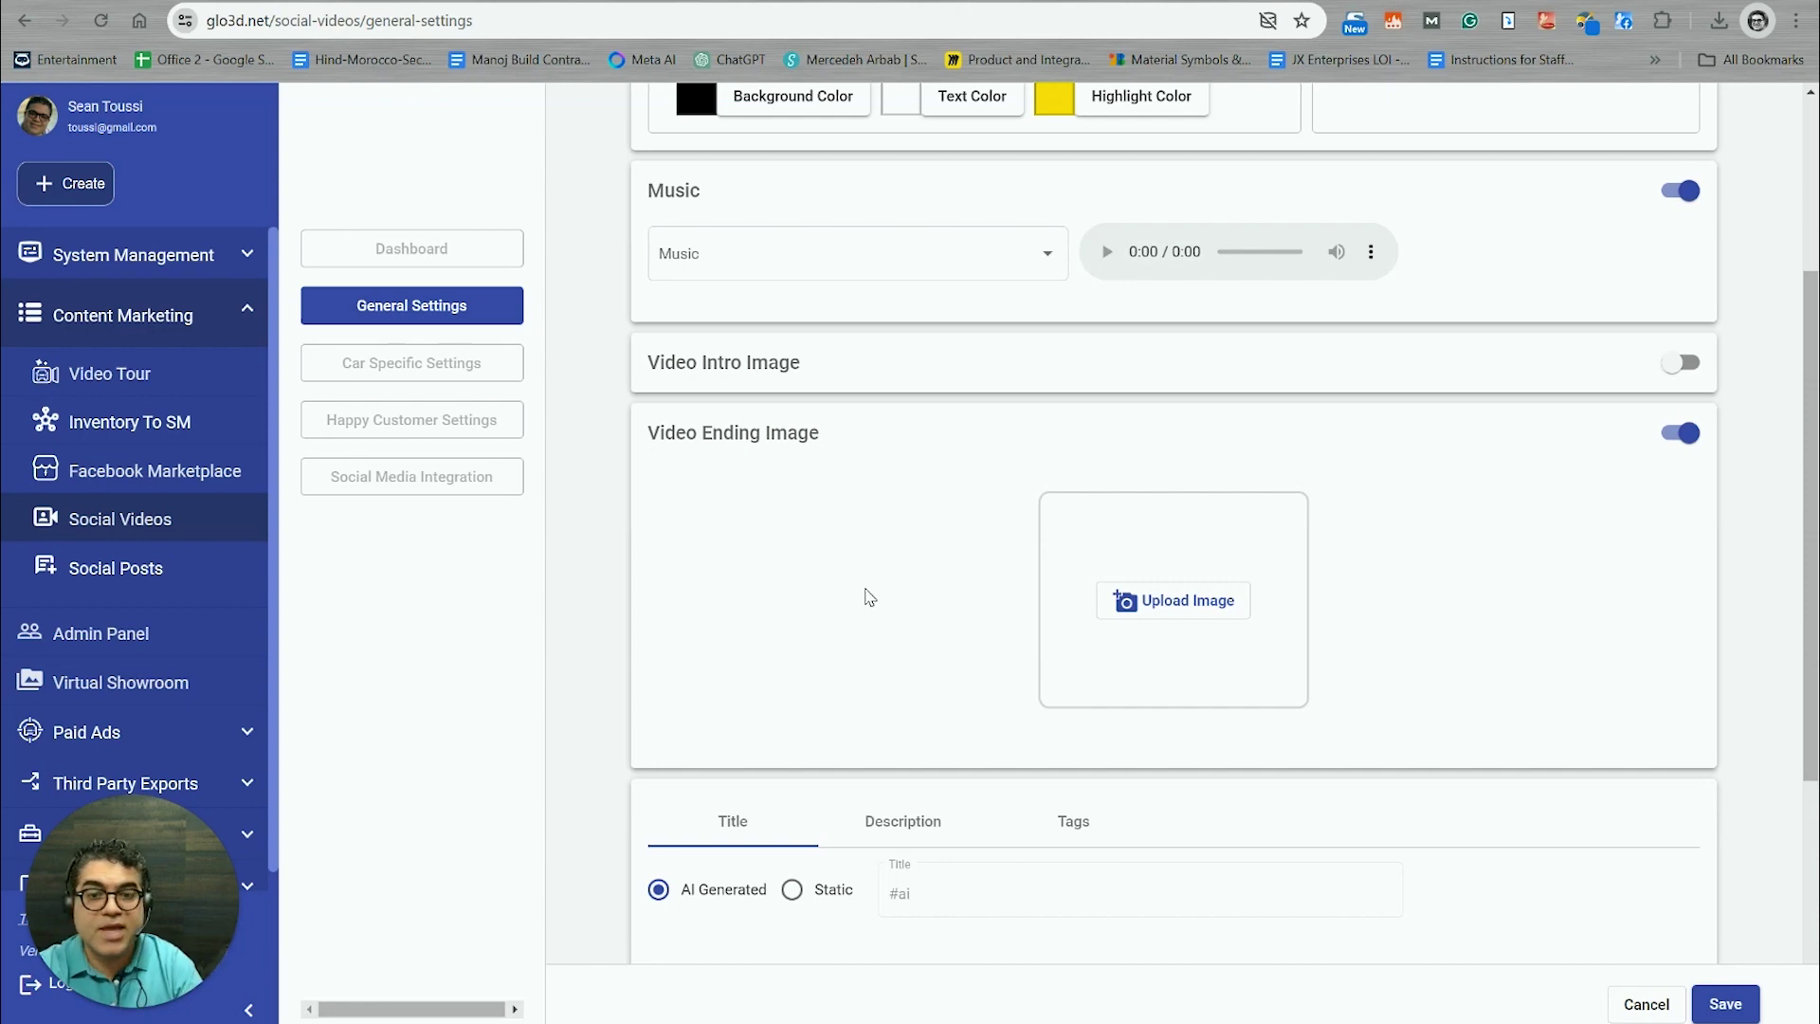
Step: Review the title and social media posting options and discard the unsaved General Settings changes
{"action": "scroll", "coordinate": [834, 593], "scroll_direction": "down", "scroll_amount": 5}
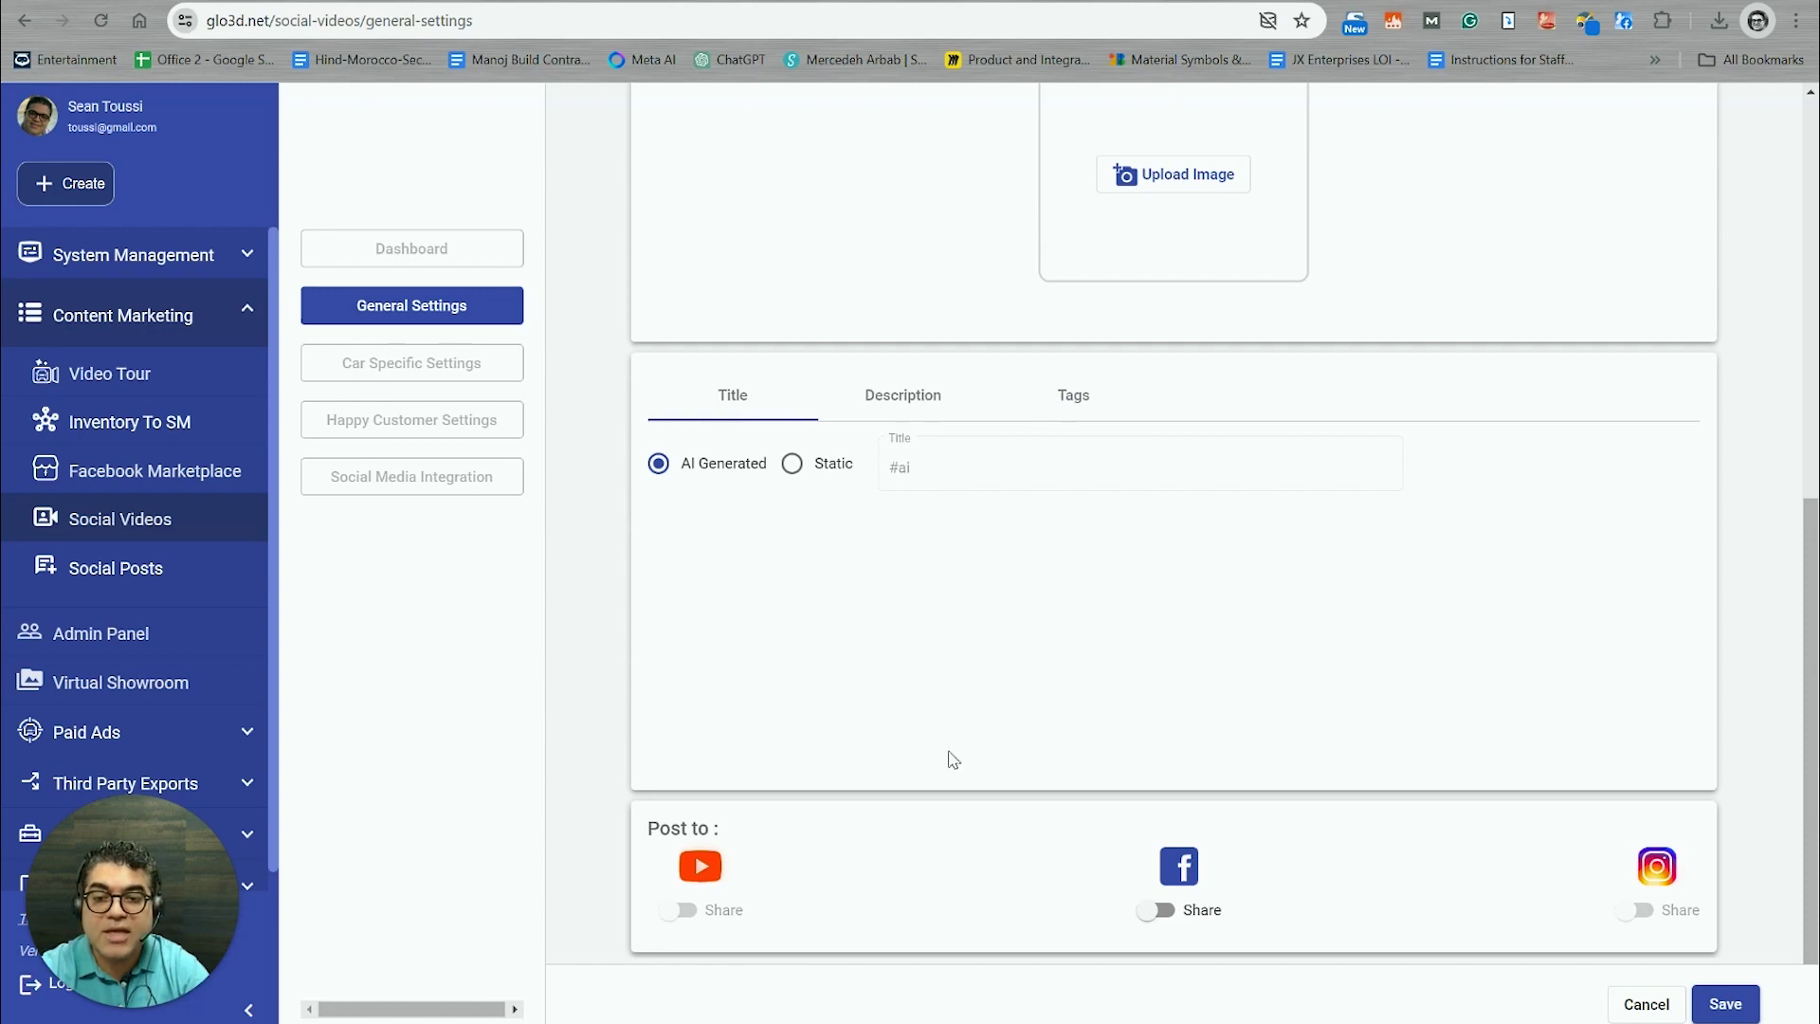
{"action": "left_click_drag", "start_coordinate": [662, 834], "coordinate": [713, 827]}
{"action": "left_click", "coordinate": [853, 848]}
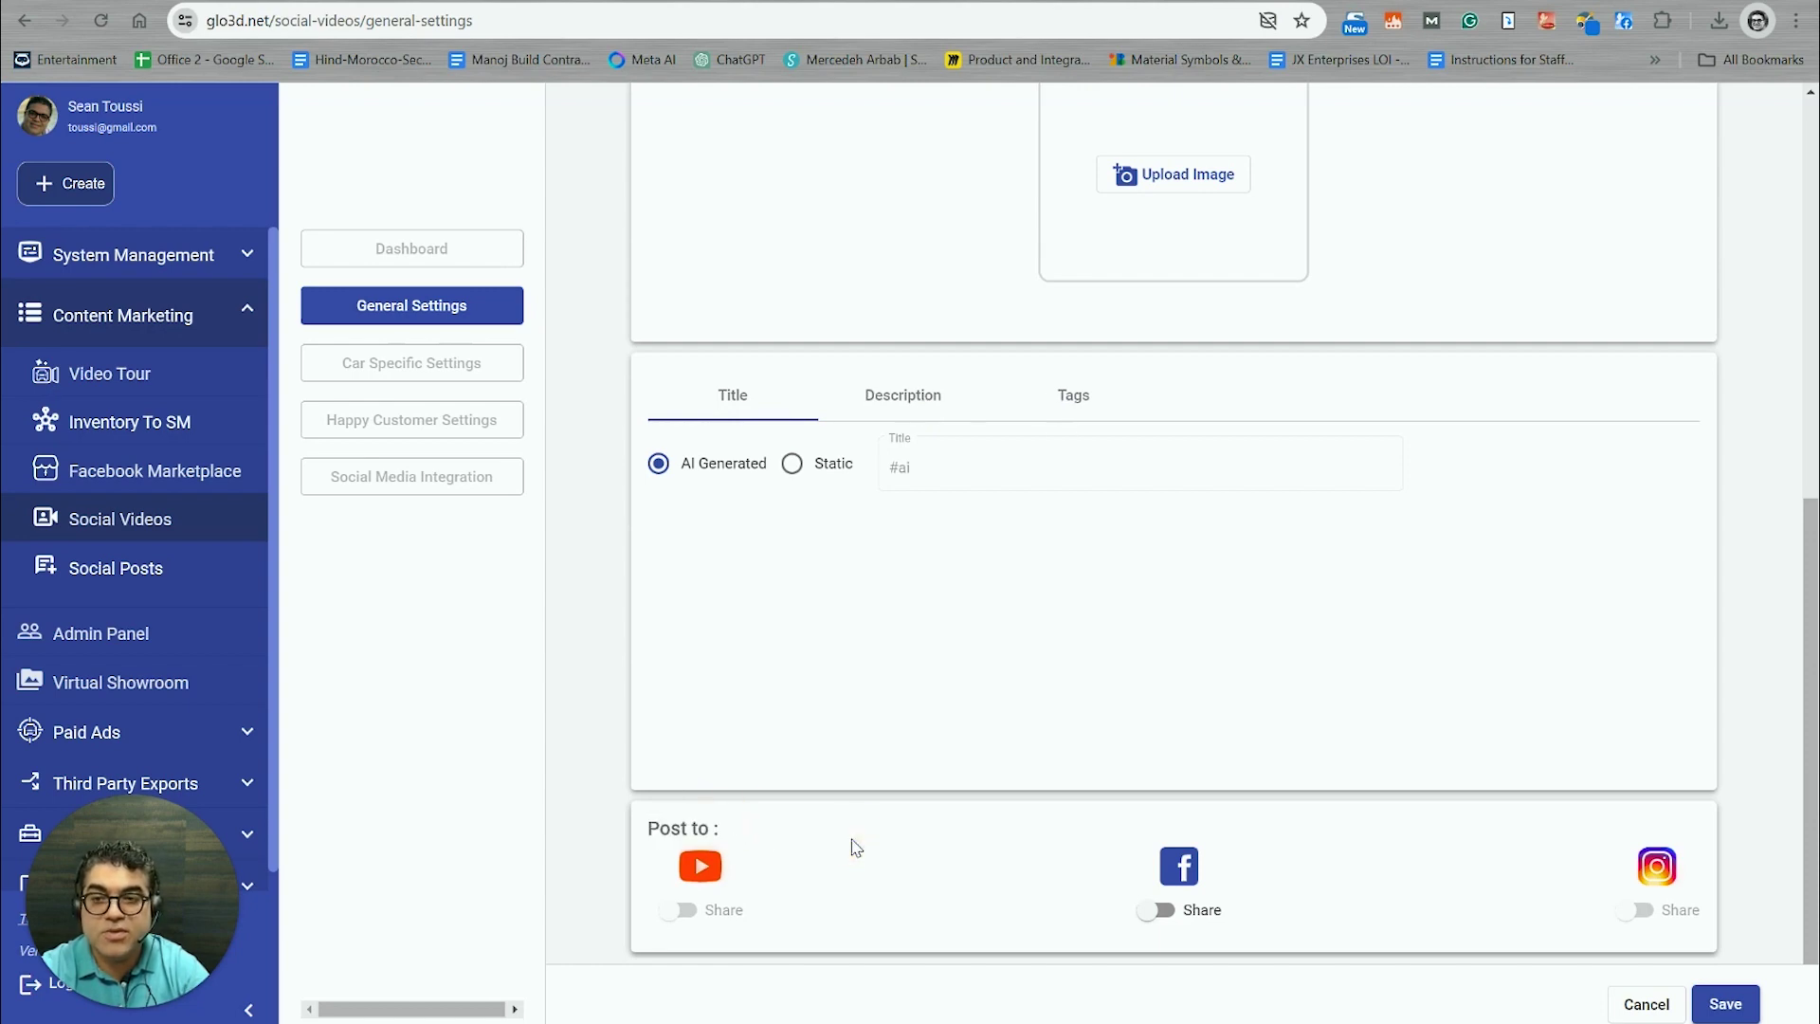
{"action": "scroll", "coordinate": [832, 850], "scroll_direction": "down", "scroll_amount": 1}
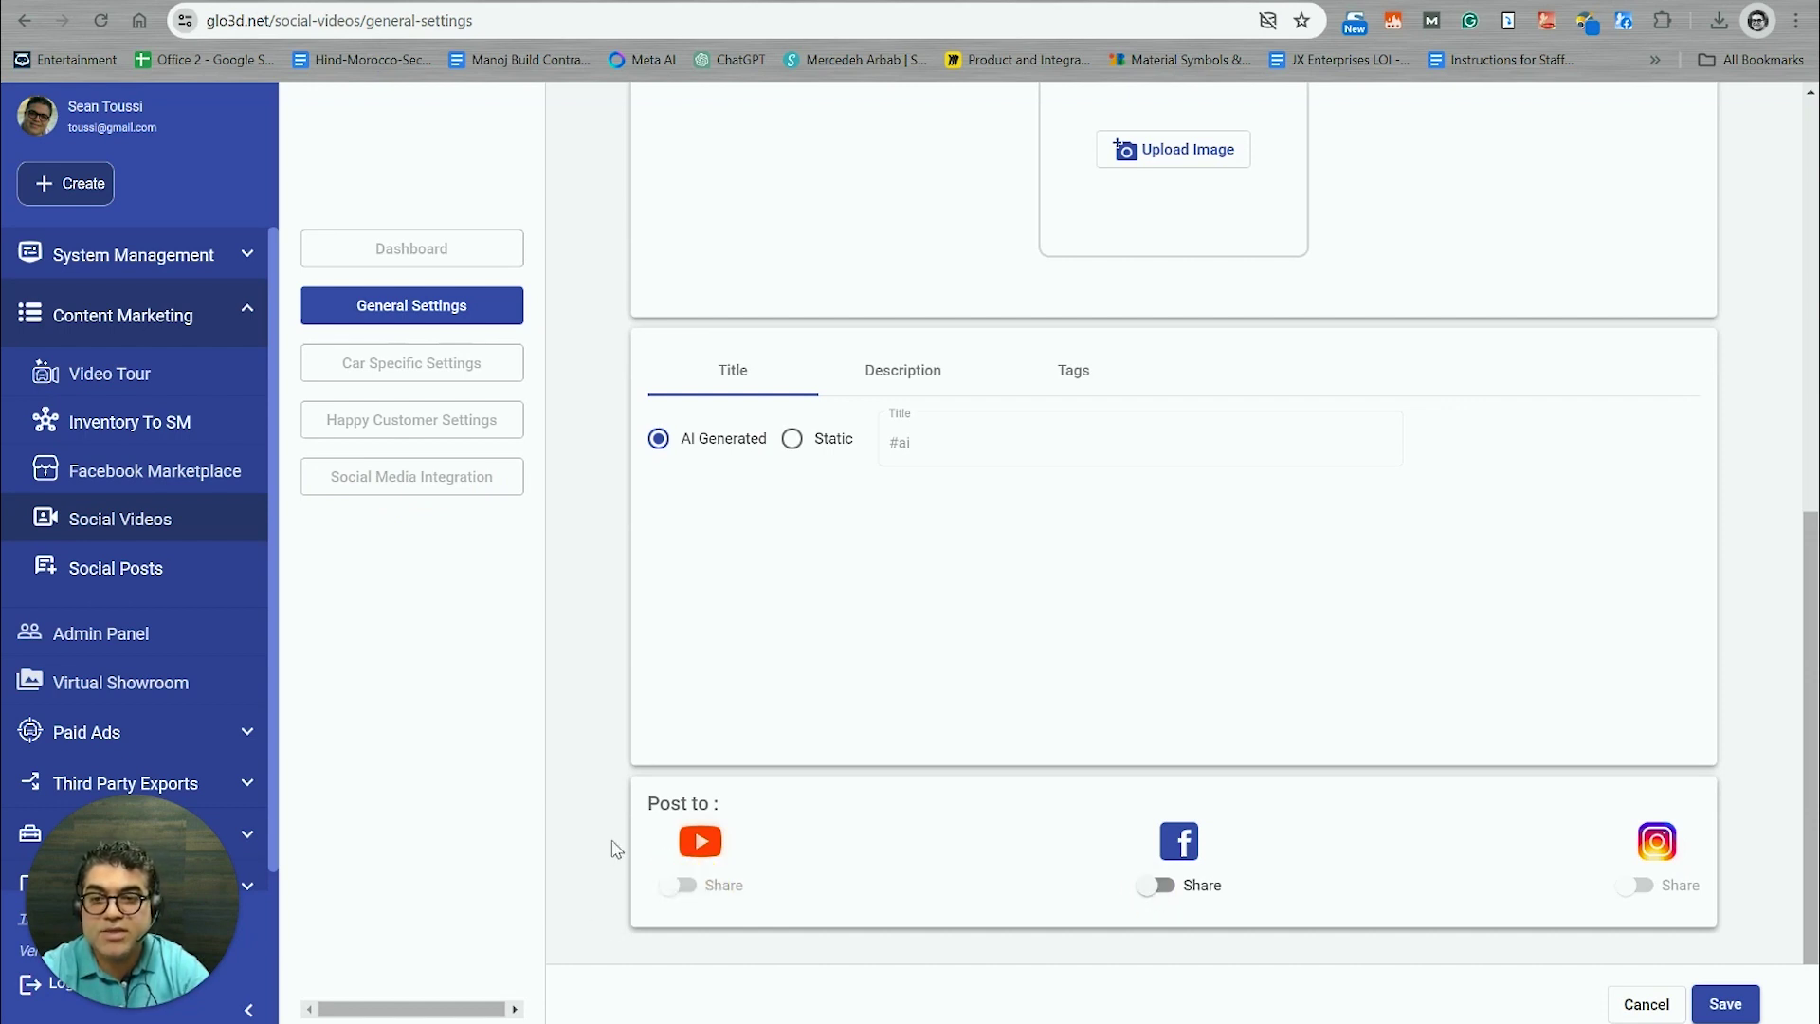
{"action": "left_click", "coordinate": [1644, 1007]}
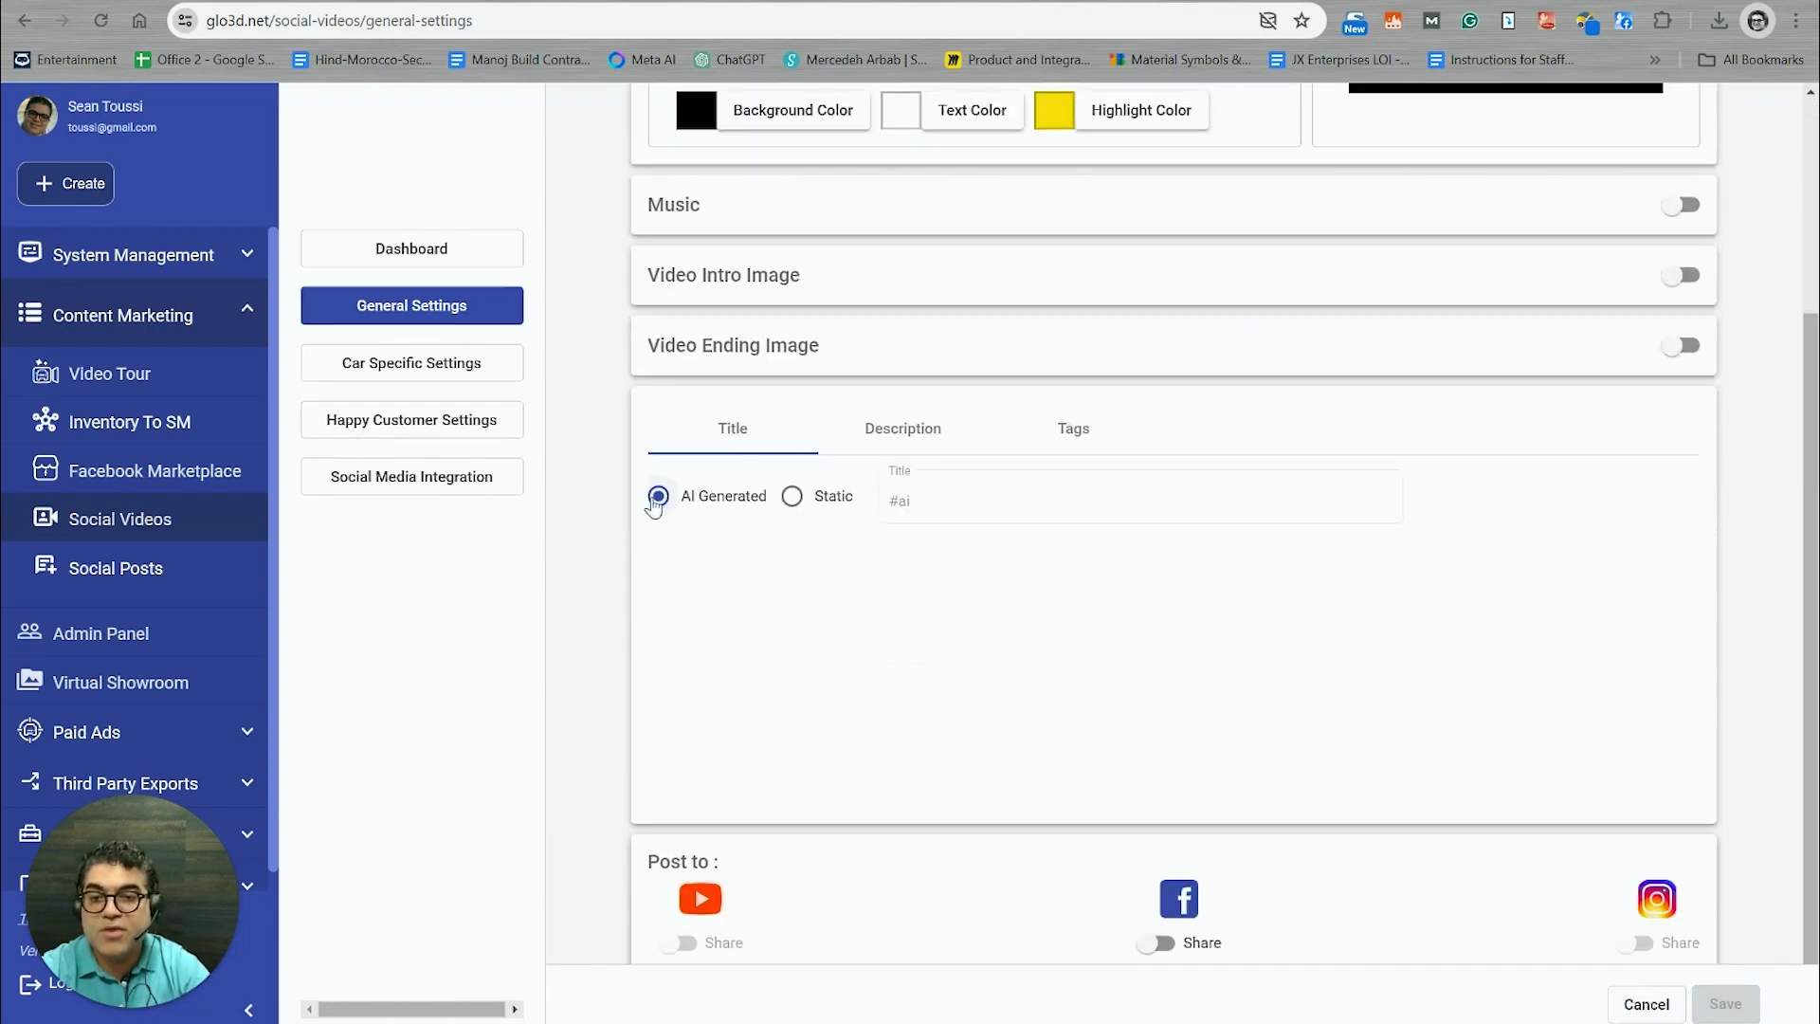
Step: Change the video title source from AI Generated to Static and open the Title field for editing
{"action": "left_click", "coordinate": [896, 490]}
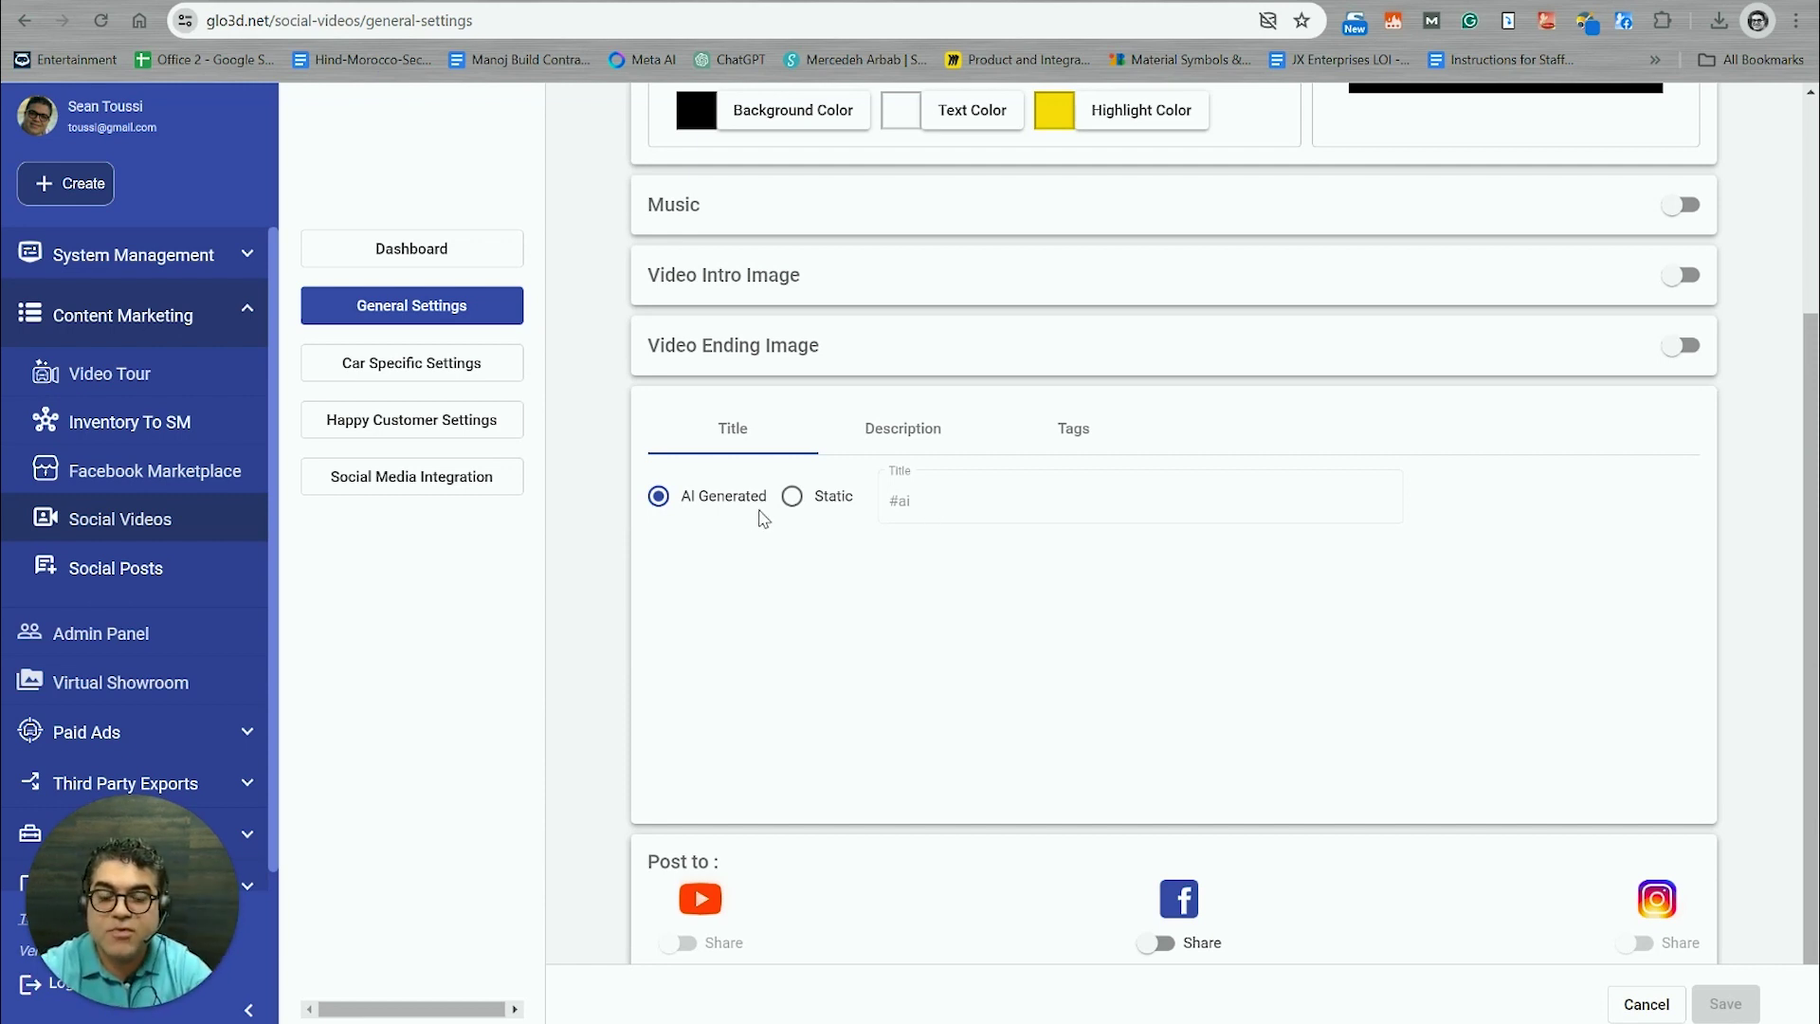
{"action": "left_click", "coordinate": [791, 498]}
{"action": "left_click", "coordinate": [942, 502]}
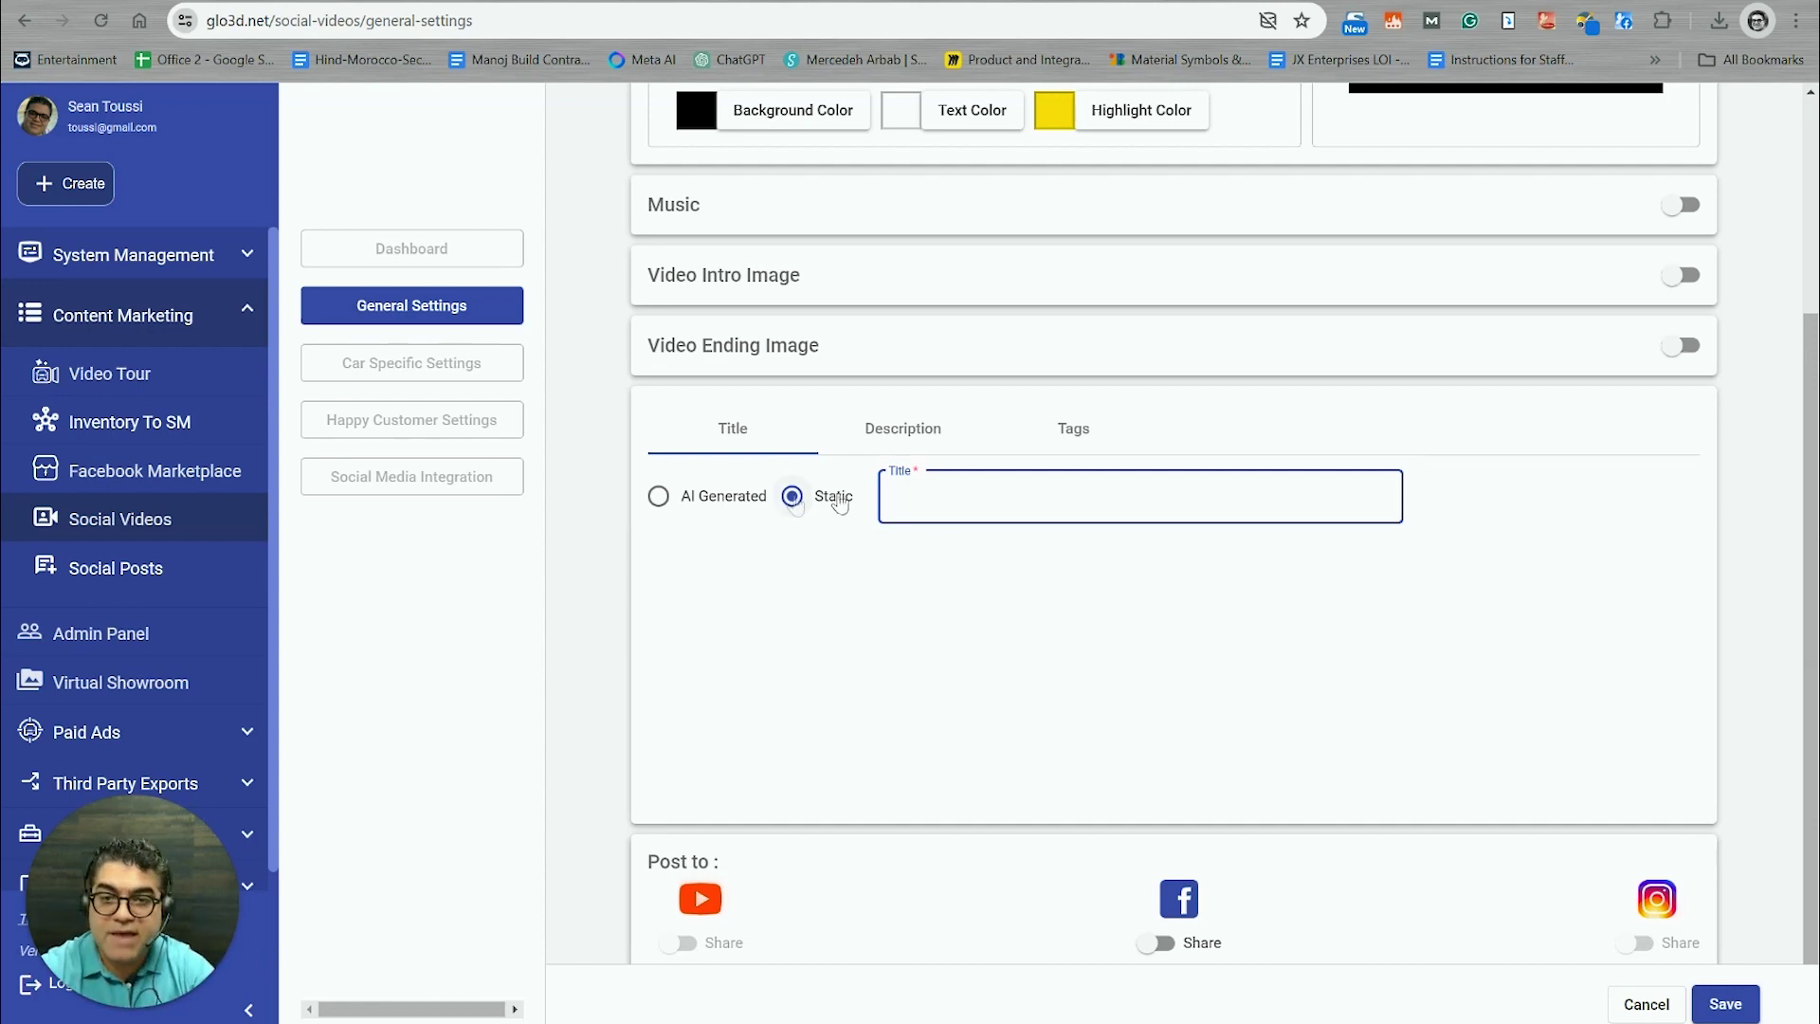
Step: Review the dynamic account specs for the video description, and start the description with the text "This this a video about our"
{"action": "left_click", "coordinate": [902, 429]}
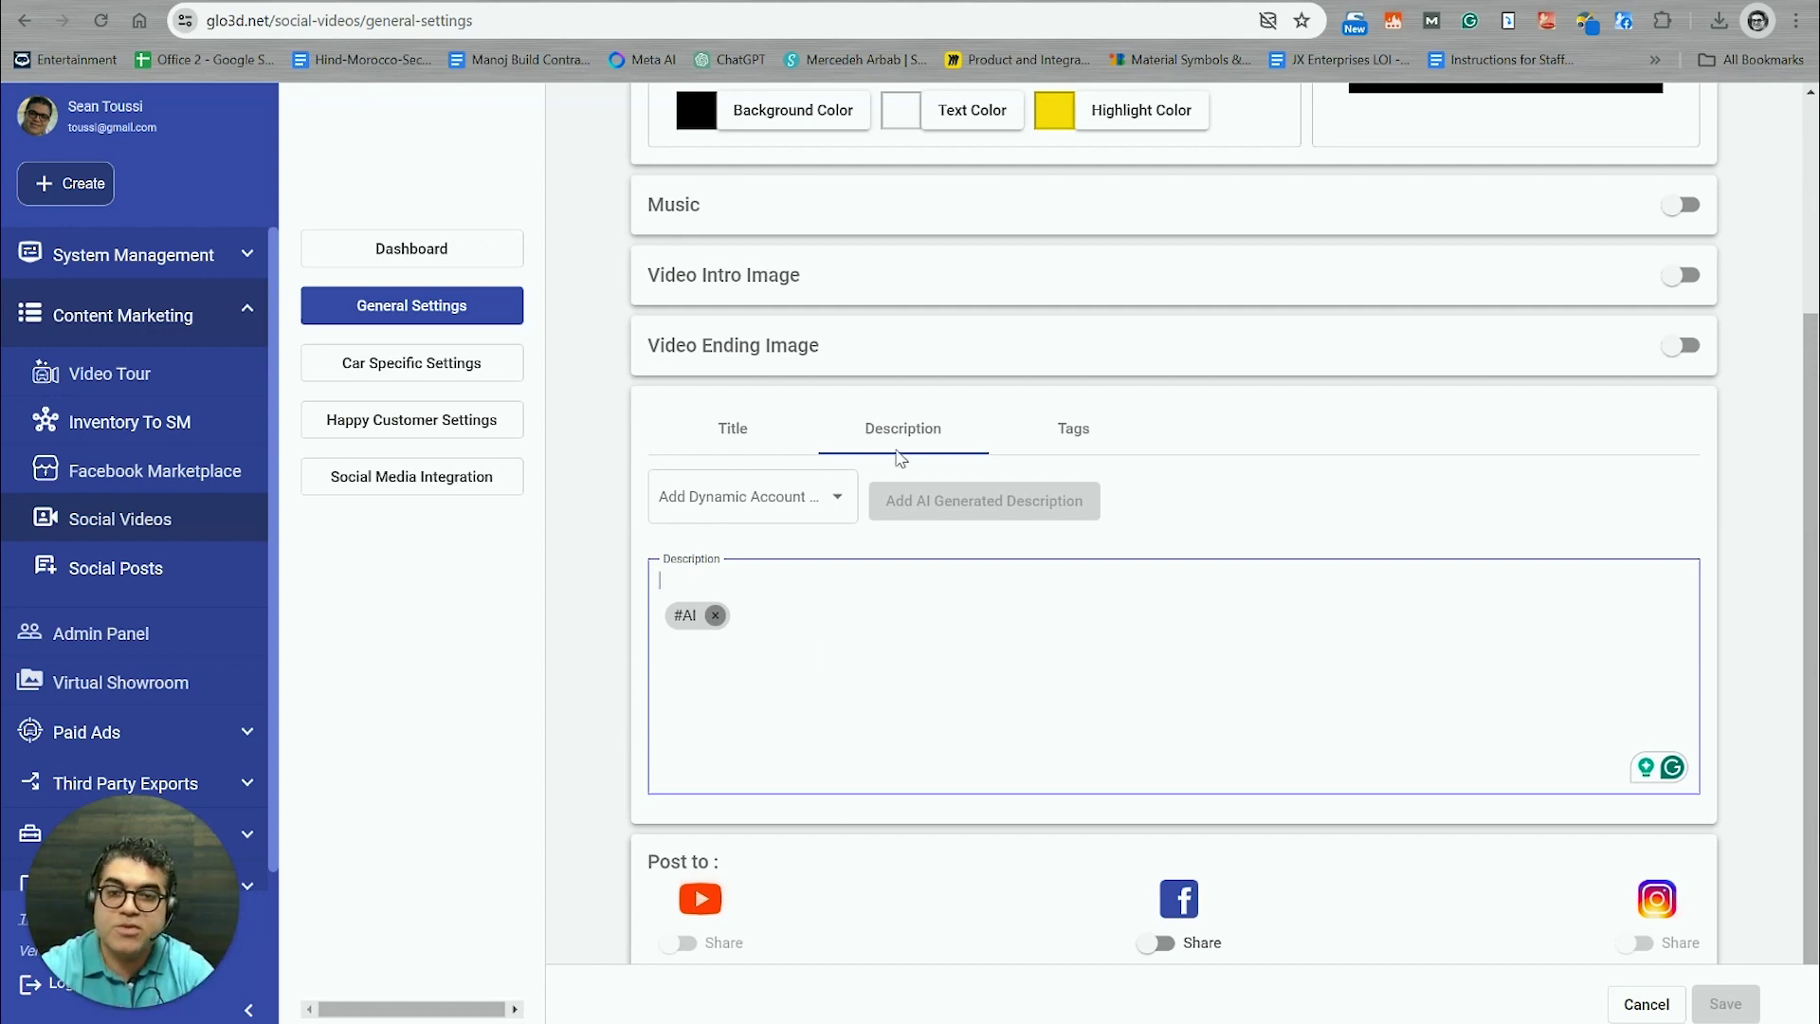
{"action": "left_click", "coordinate": [817, 504]}
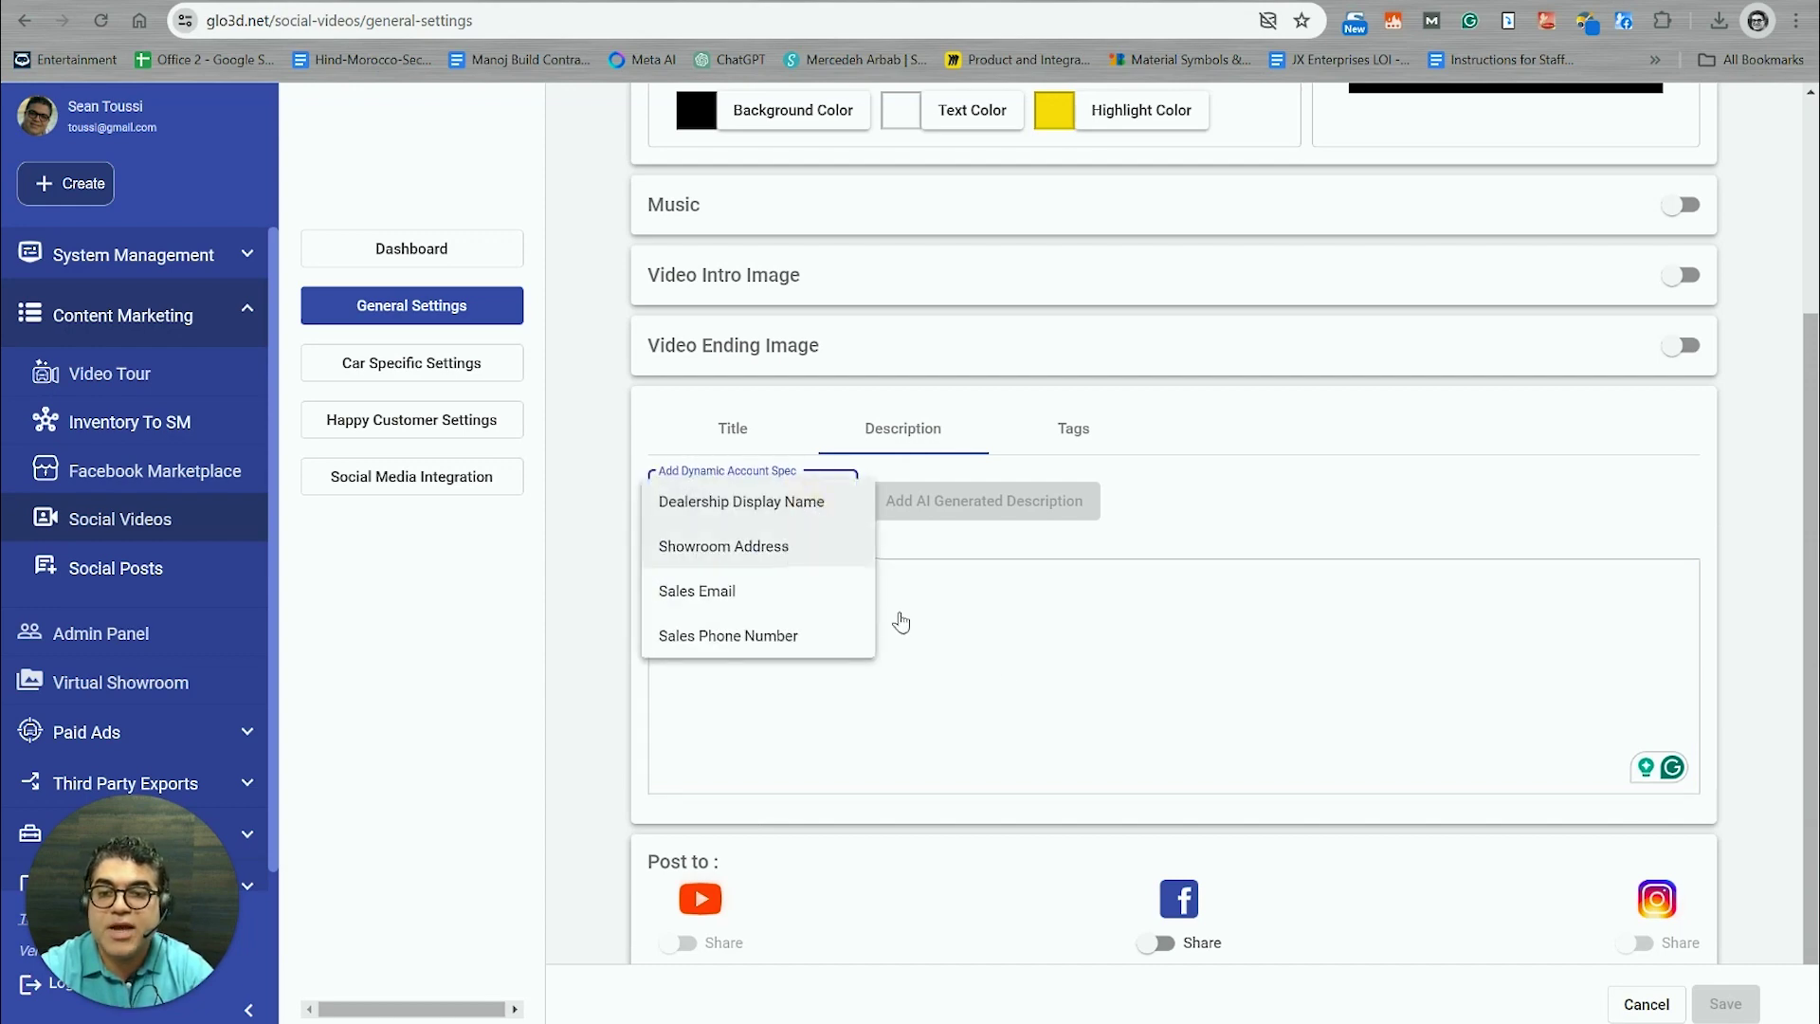
{"action": "left_click", "coordinate": [981, 625]}
{"action": "left_click", "coordinate": [933, 613]}
{"action": "left_click", "coordinate": [853, 582]}
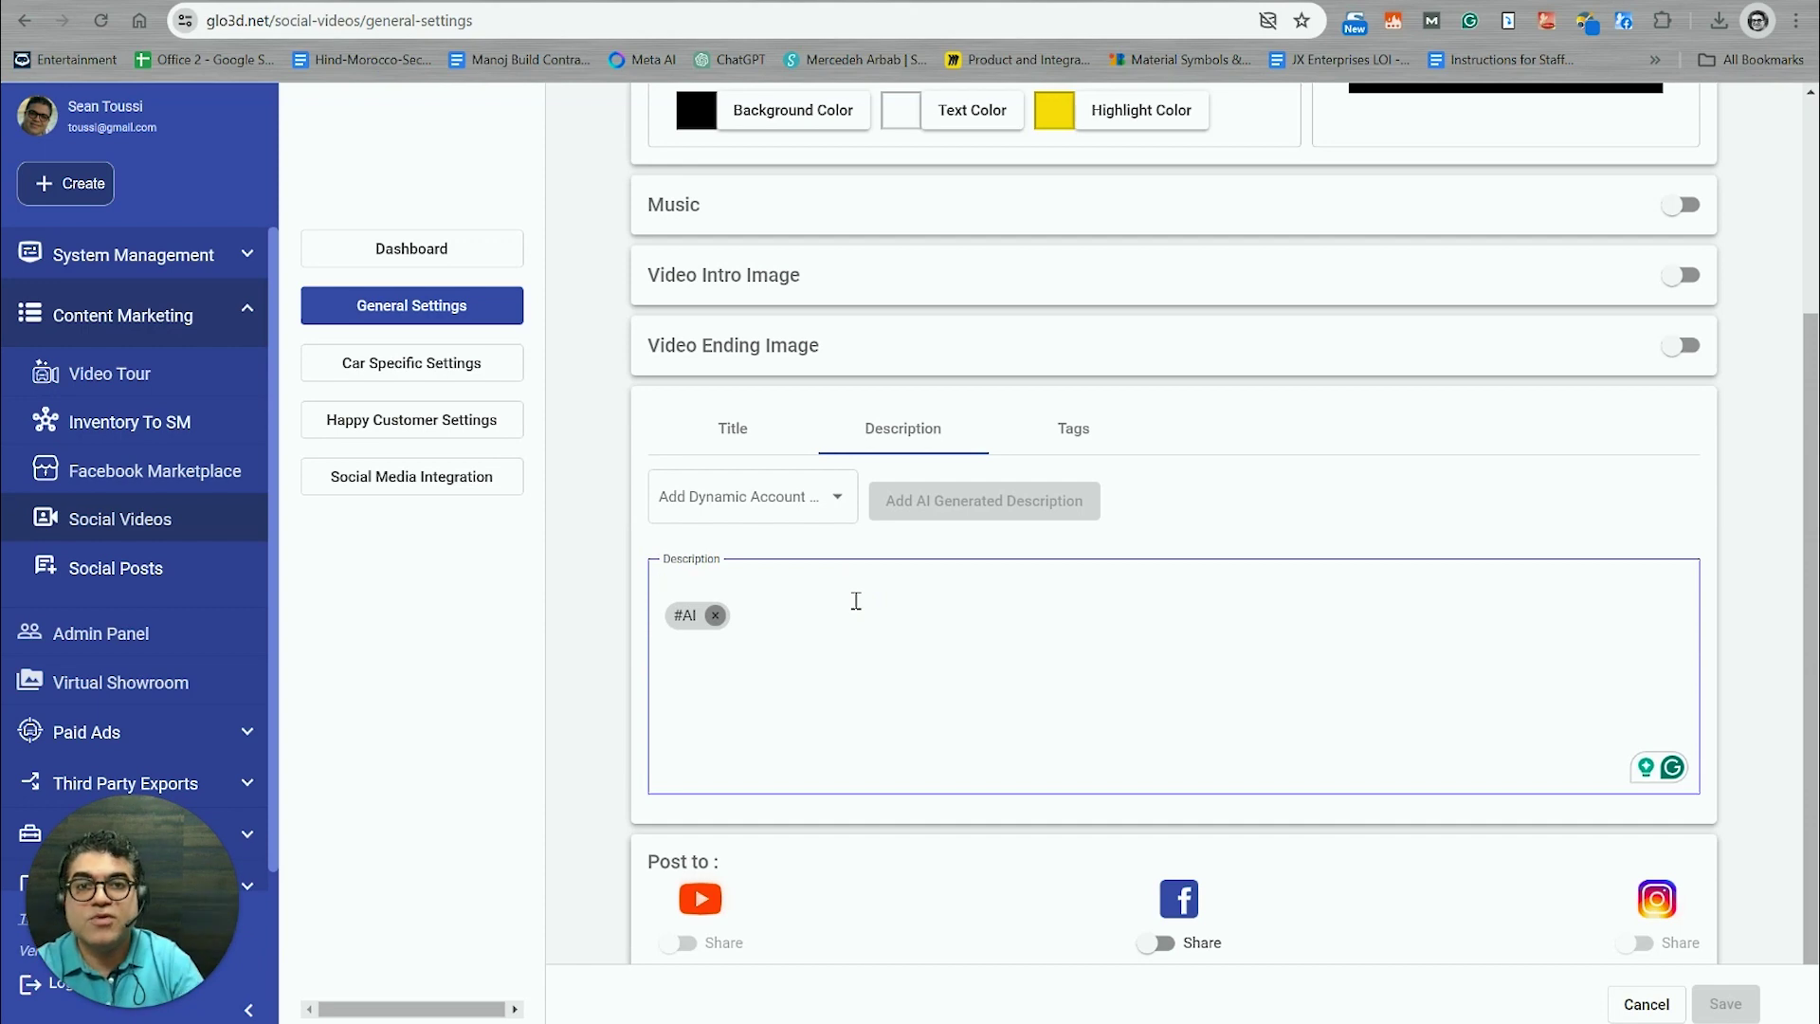
{"action": "type", "text": "T"}
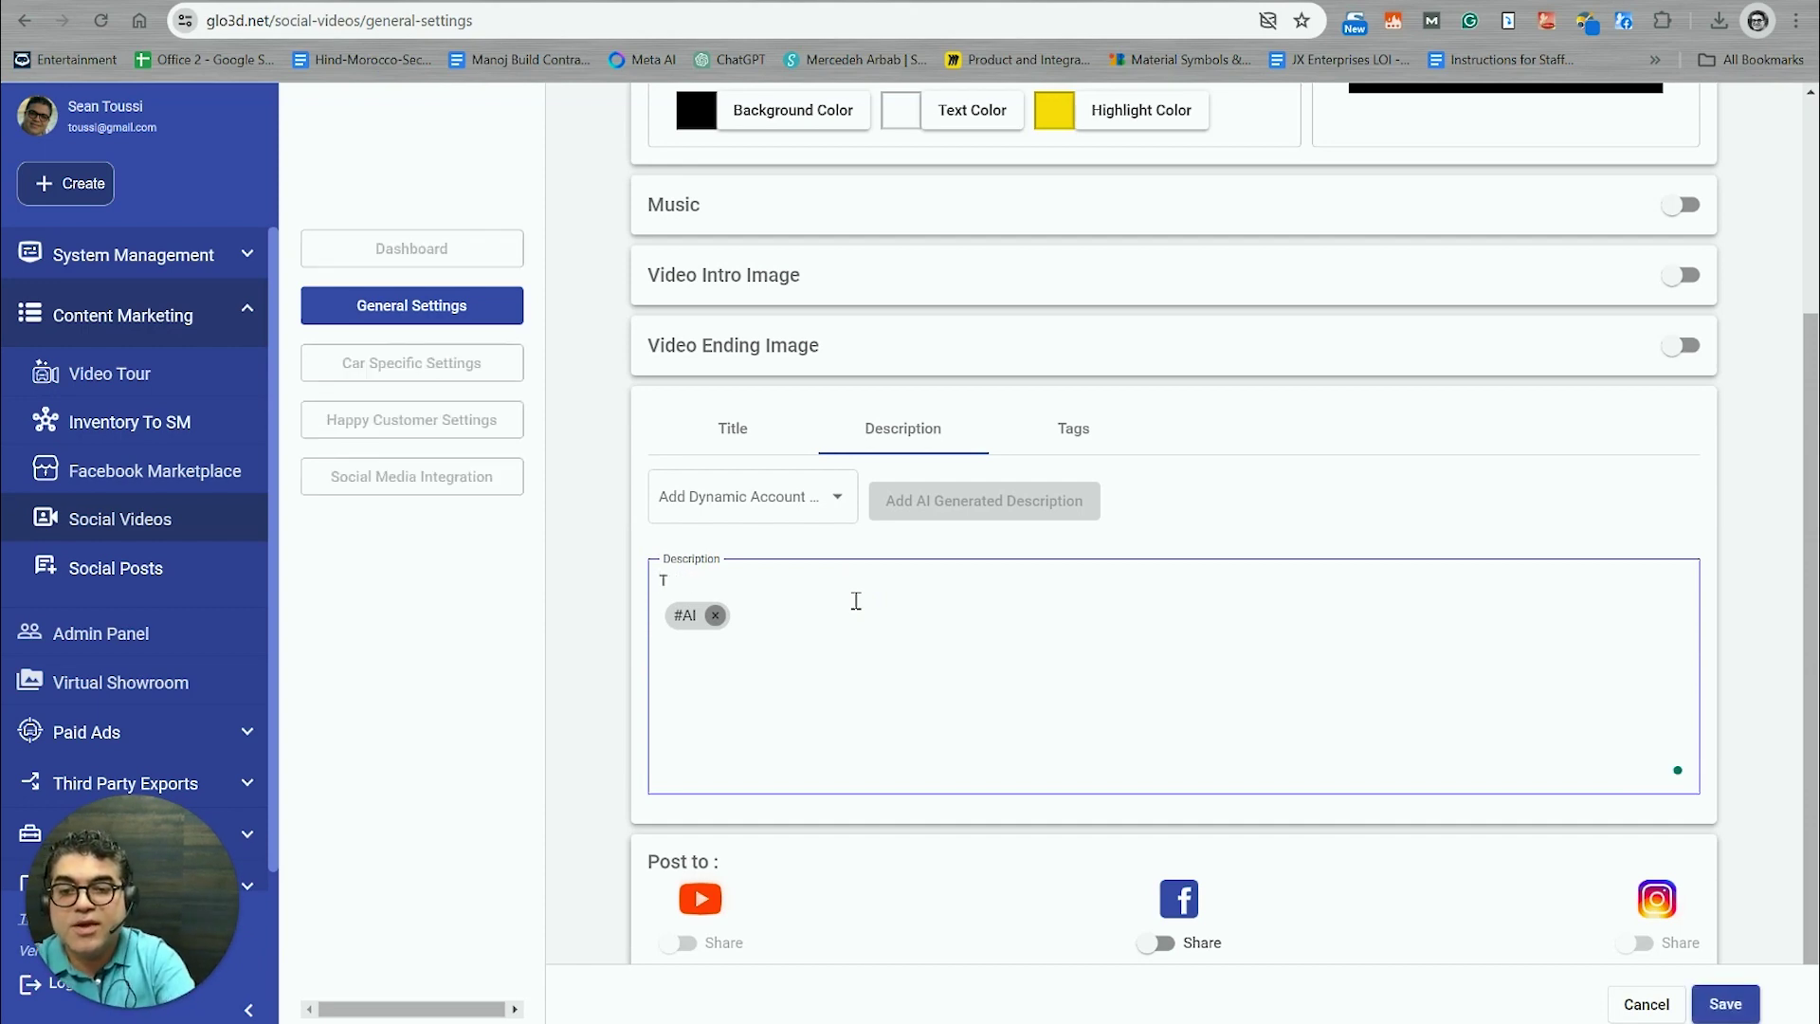
{"action": "type", "text": "His this"}
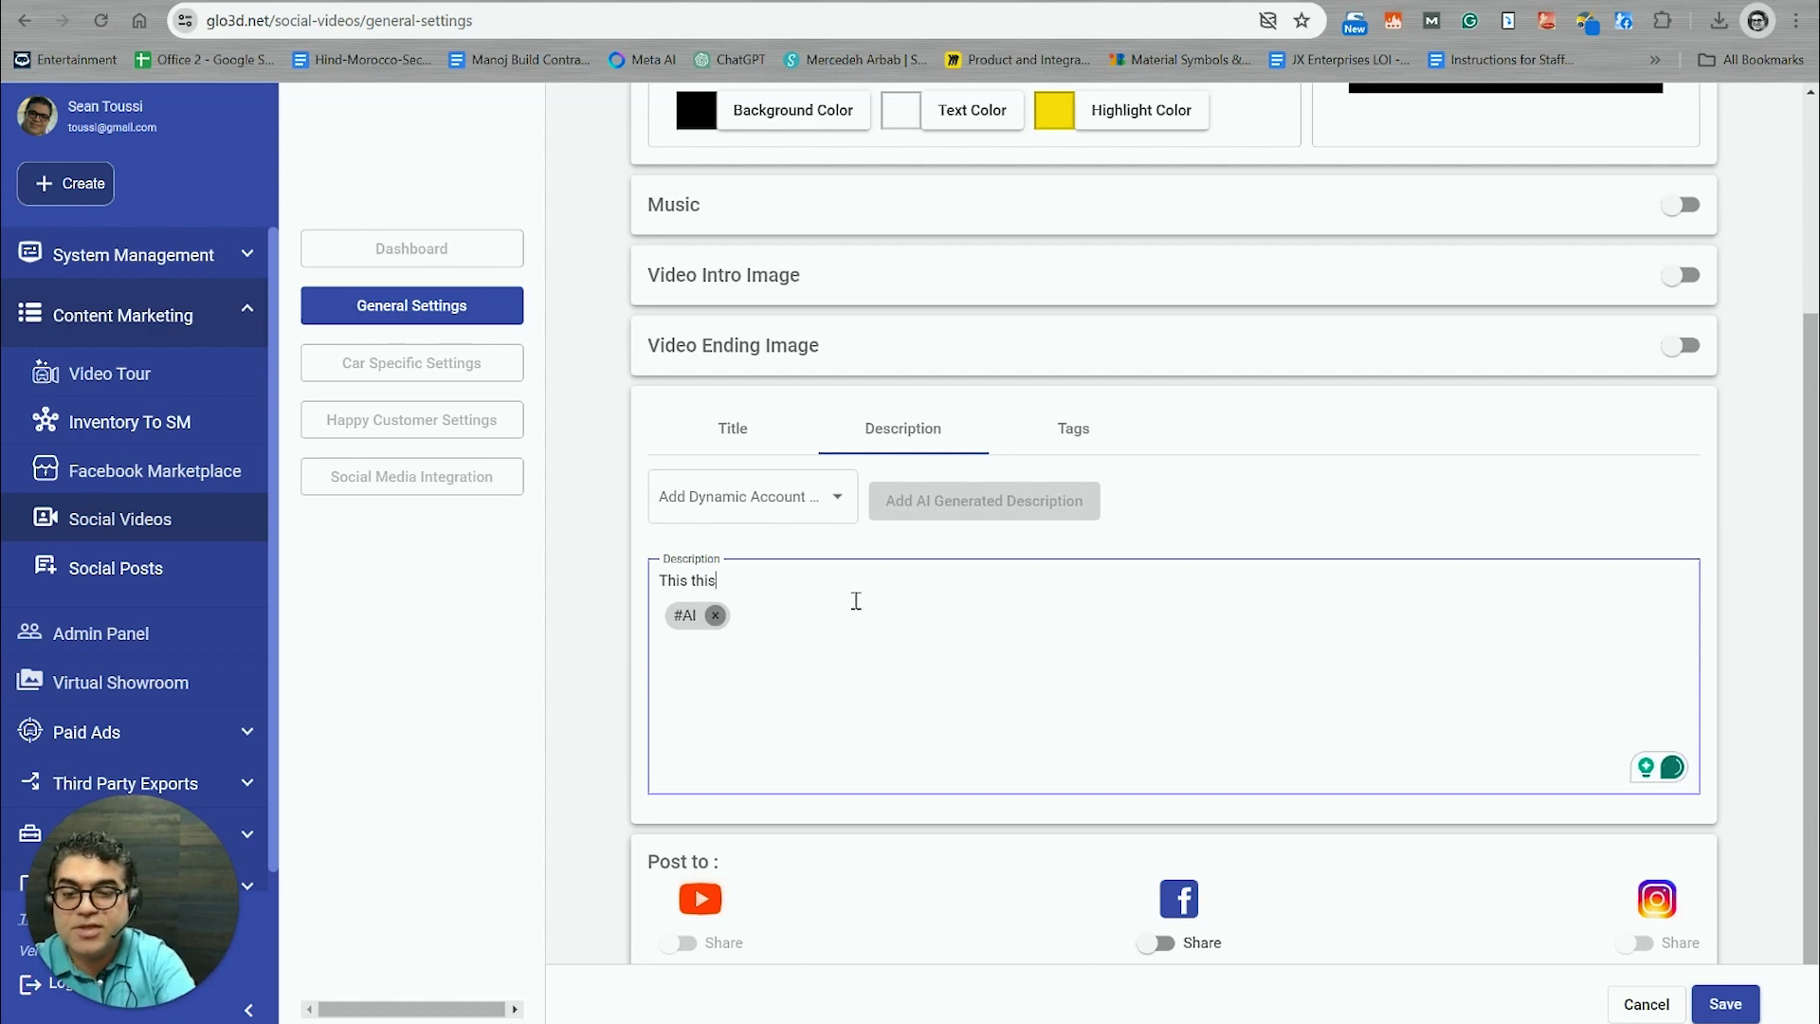
{"action": "type", "text": " a video about our"}
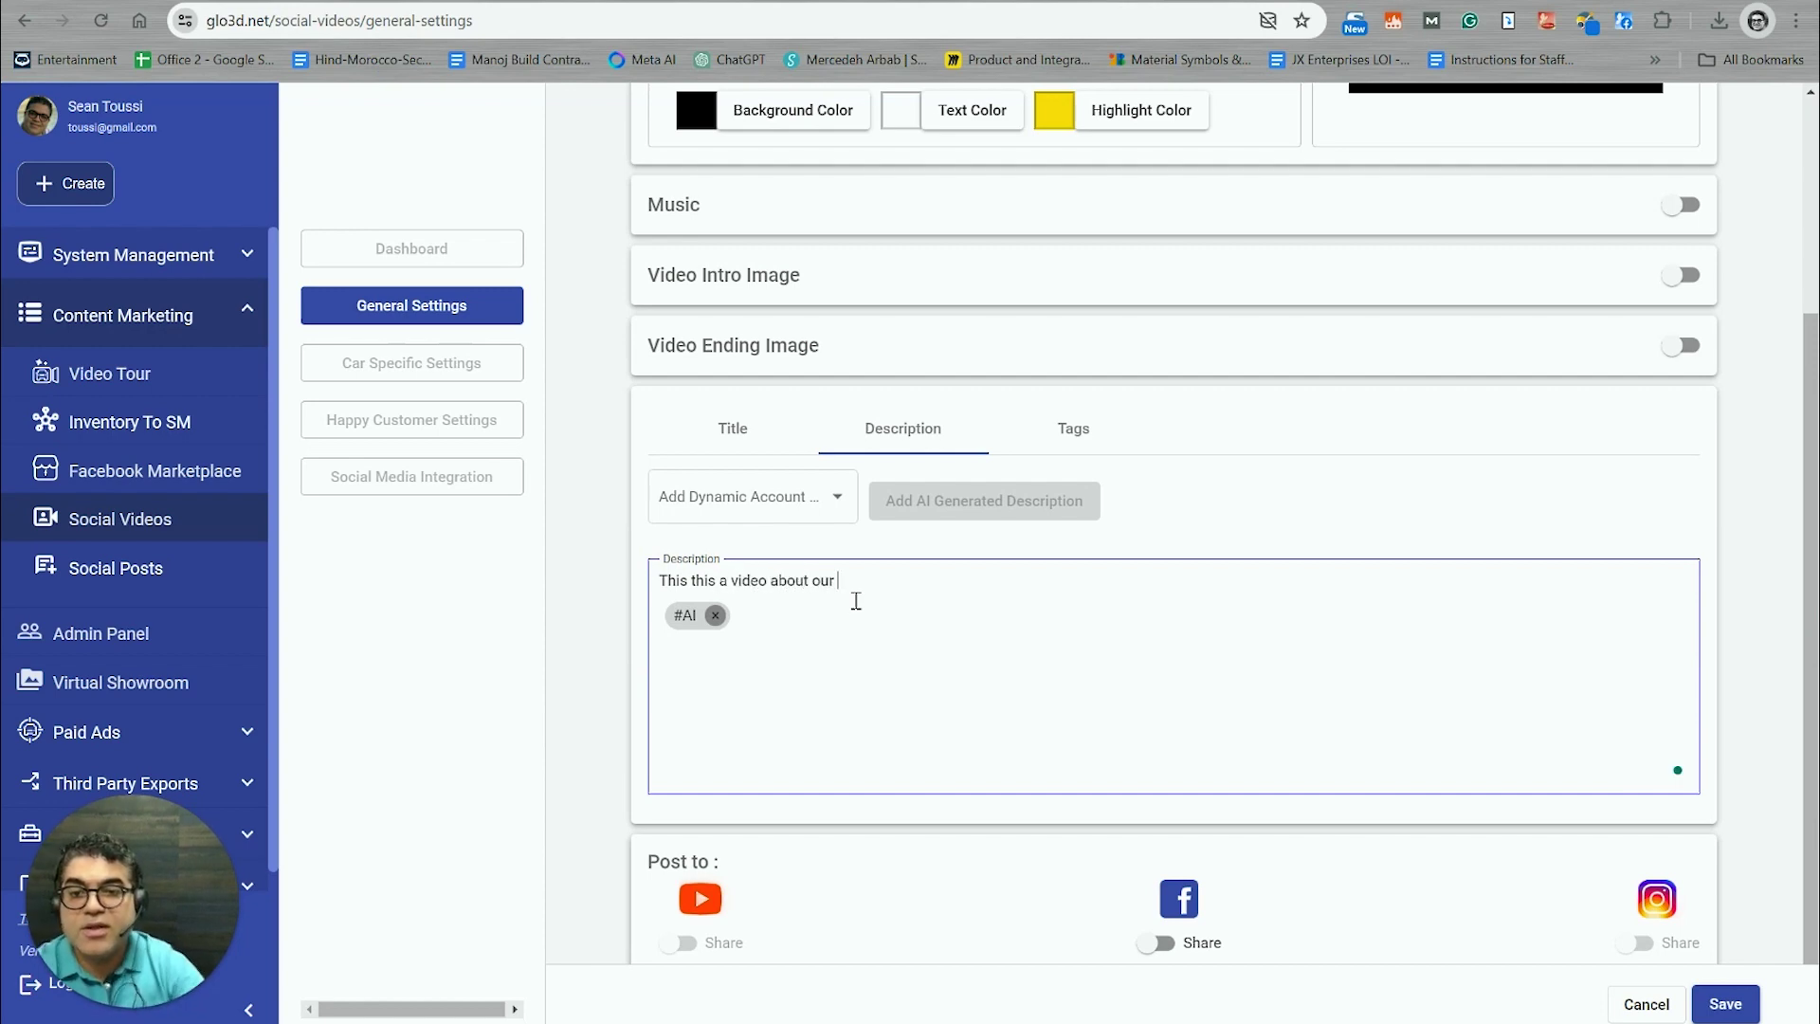
Step: Insert the dynamic Dealership Display Name after the description text and remove the #AI placeholder
{"action": "left_click", "coordinate": [772, 496]}
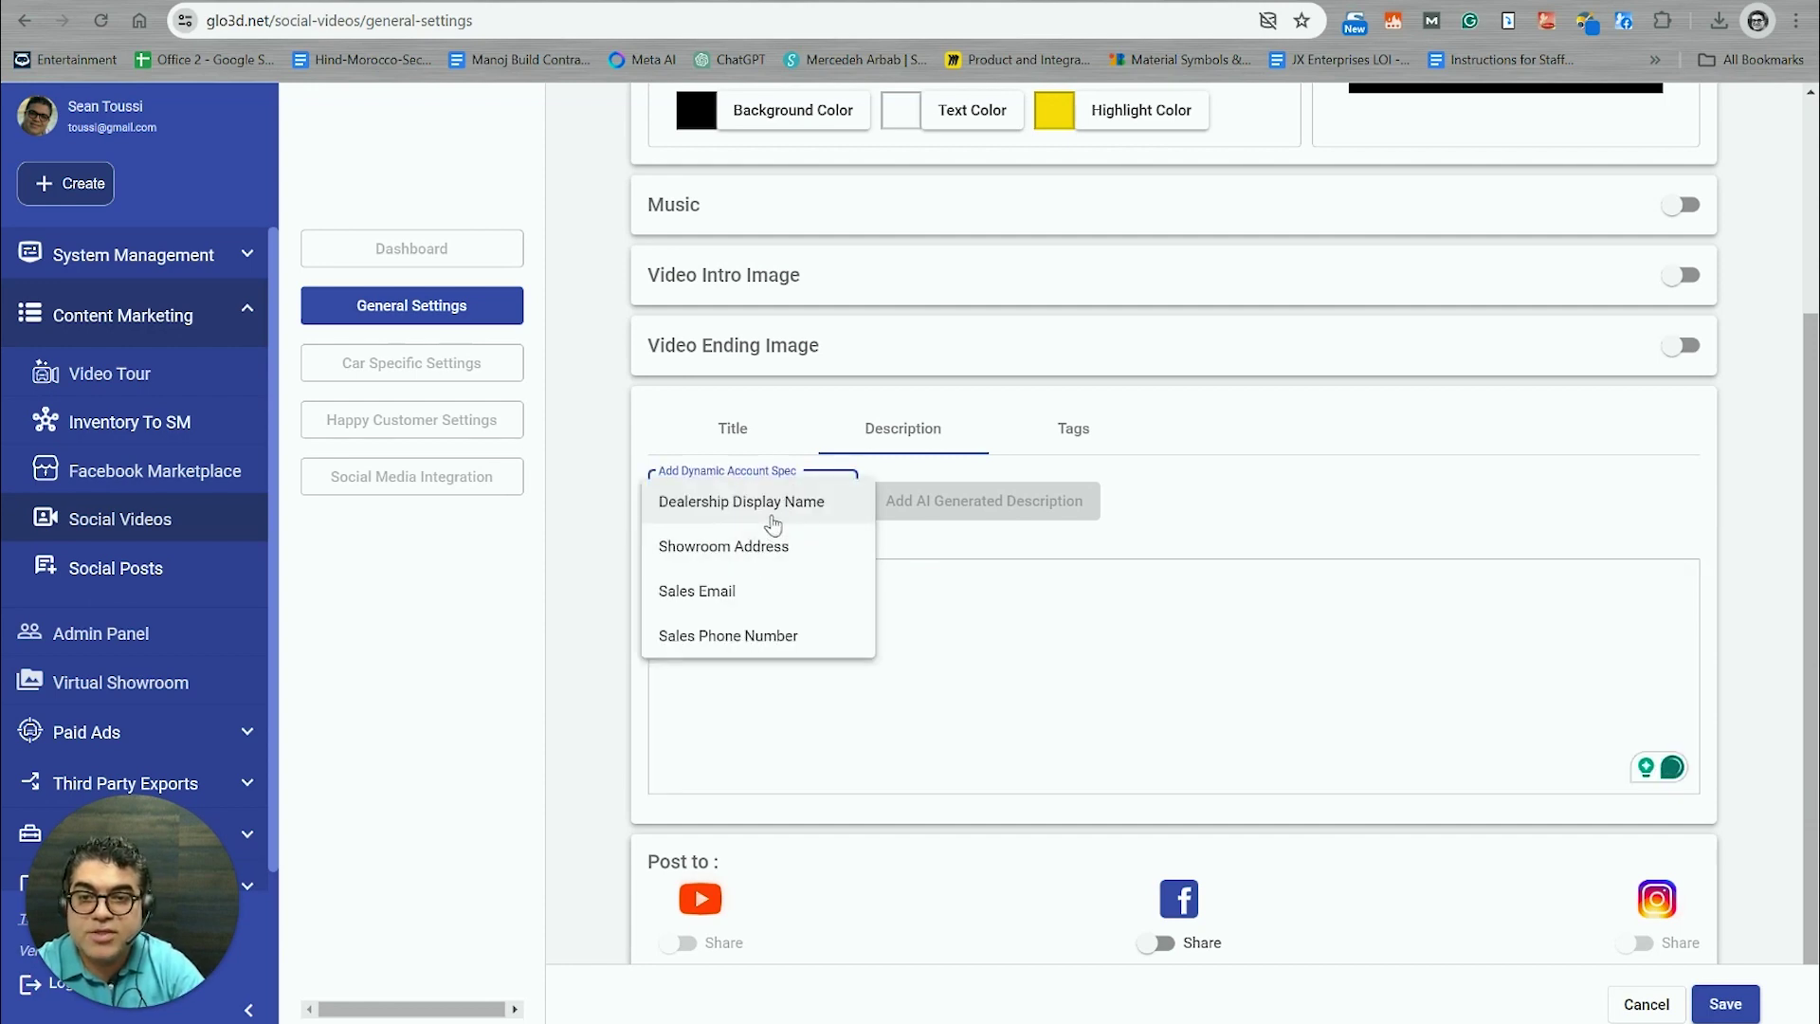
{"action": "left_click", "coordinate": [772, 523]}
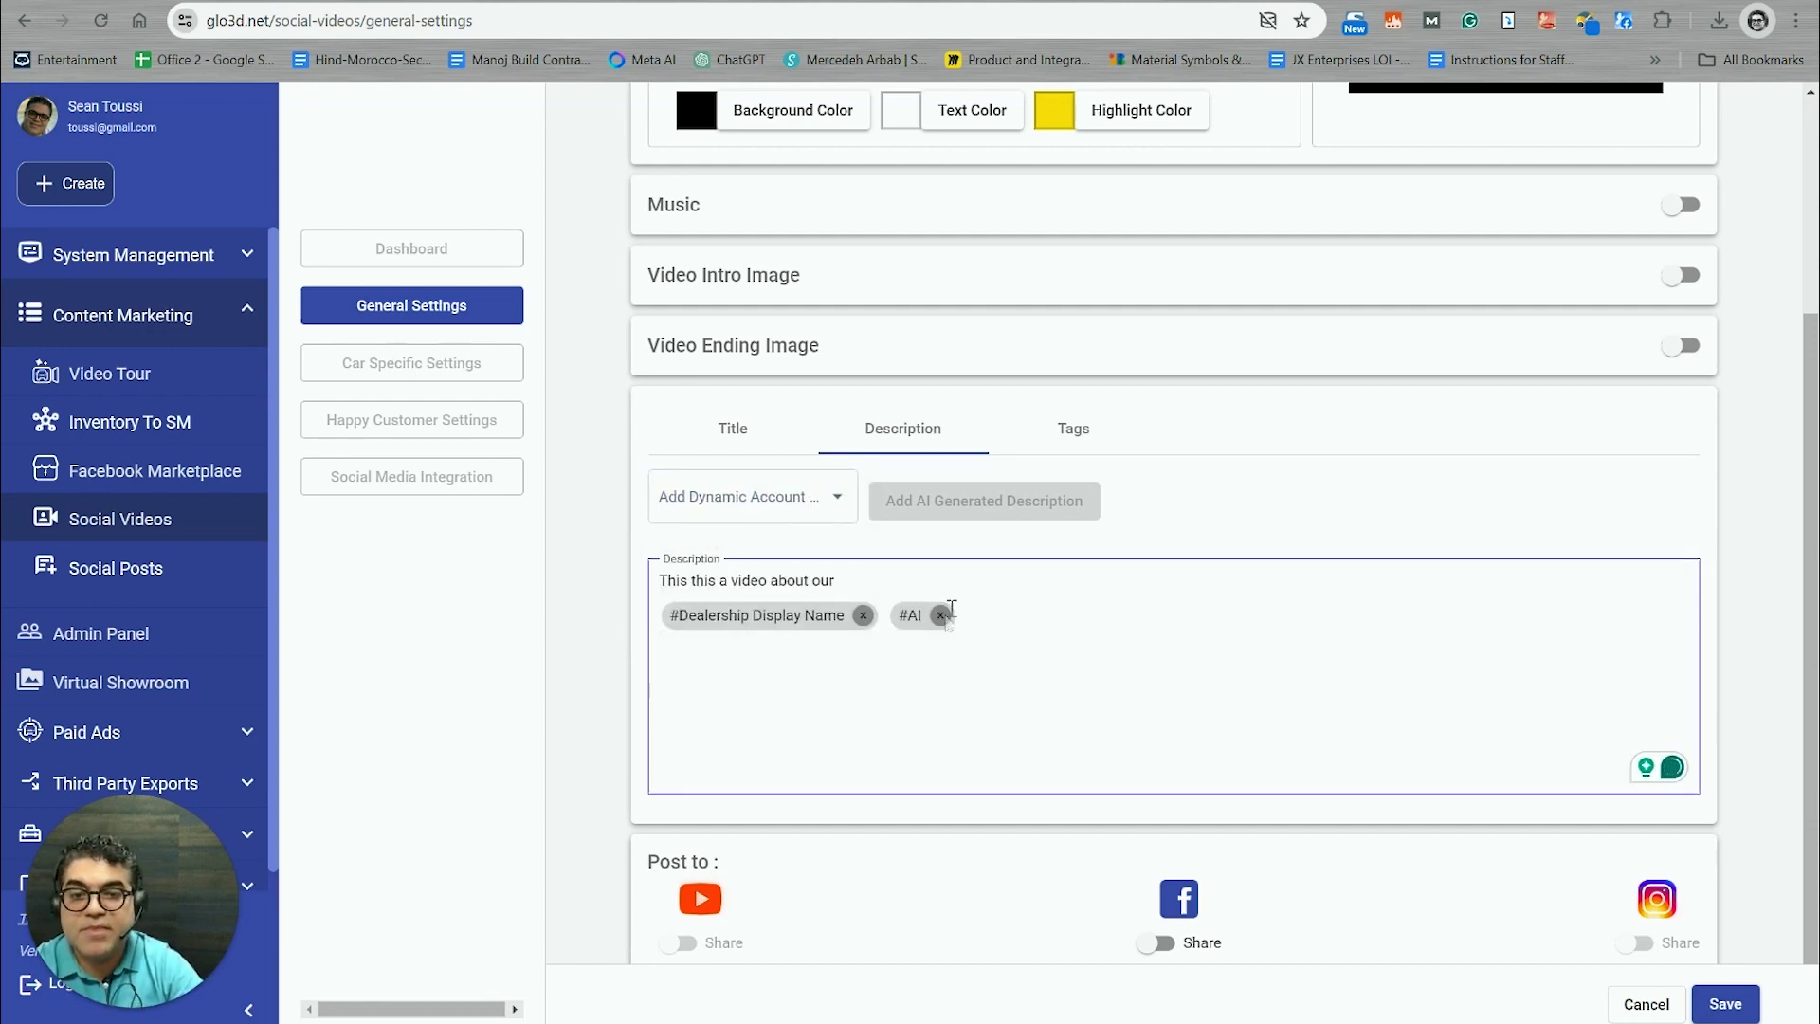
{"action": "left_click", "coordinate": [942, 615]}
{"action": "left_click", "coordinate": [761, 512]}
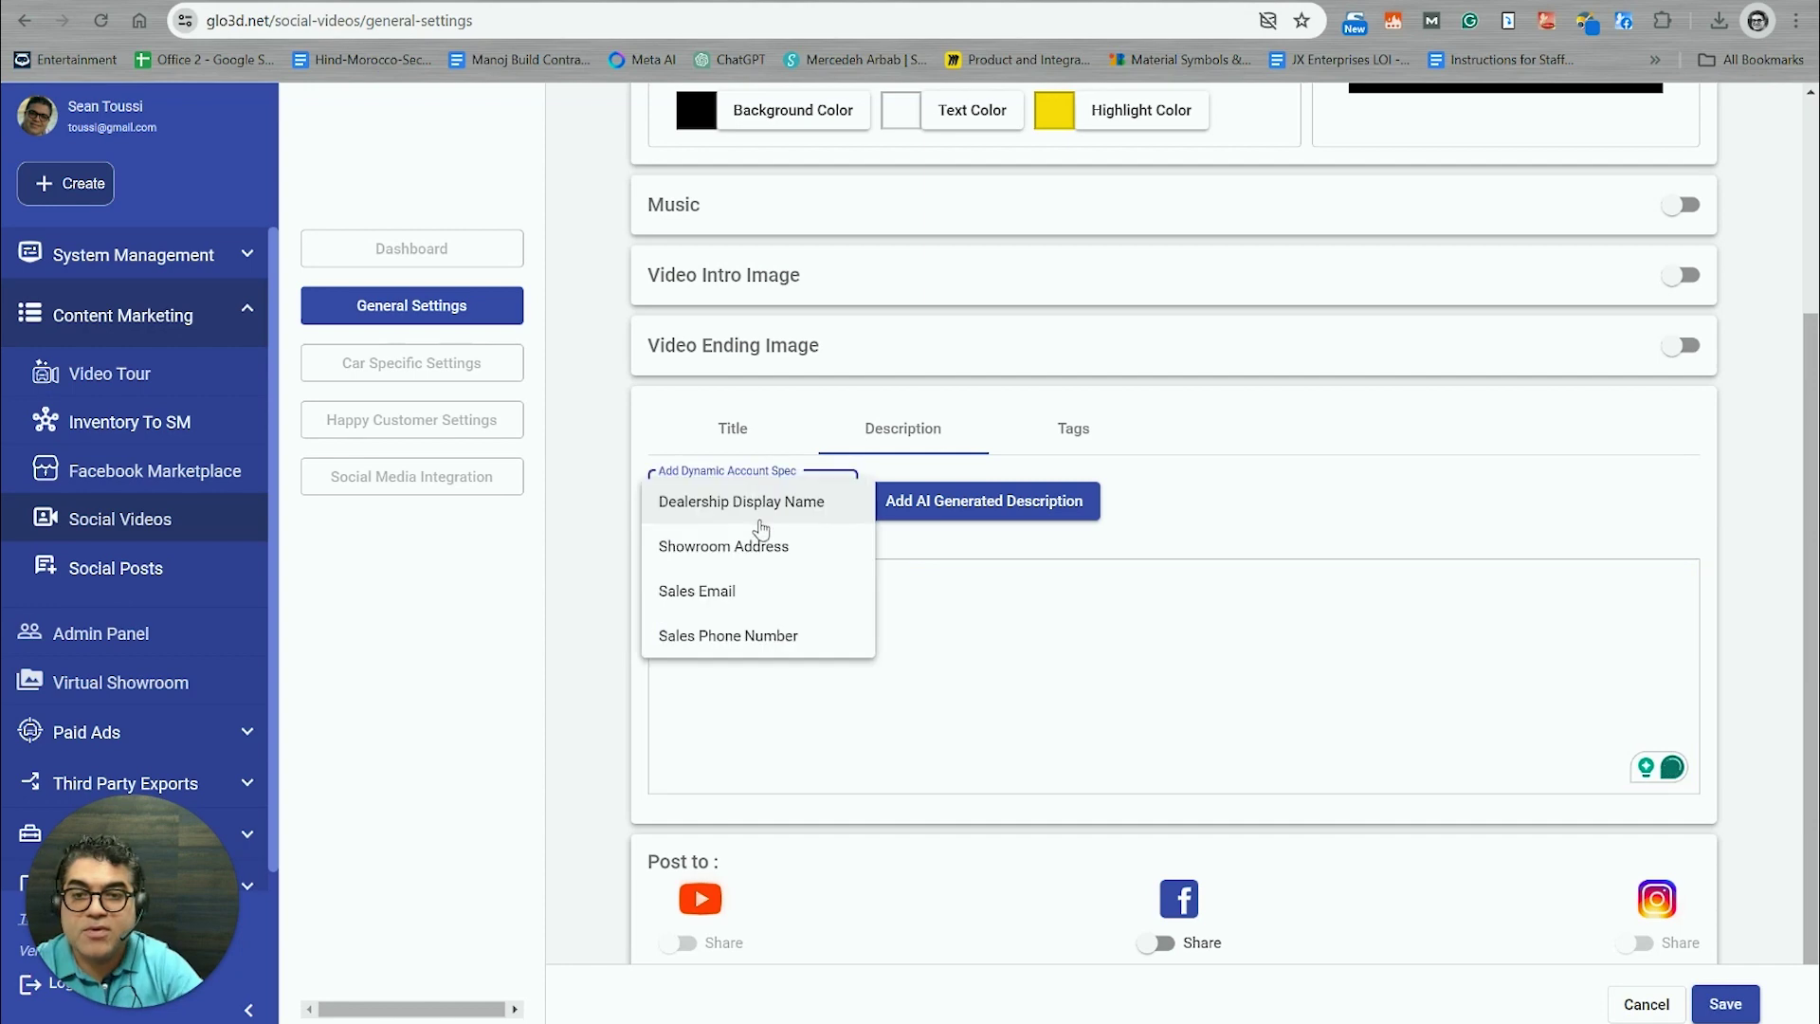
{"action": "left_click", "coordinate": [752, 503]}
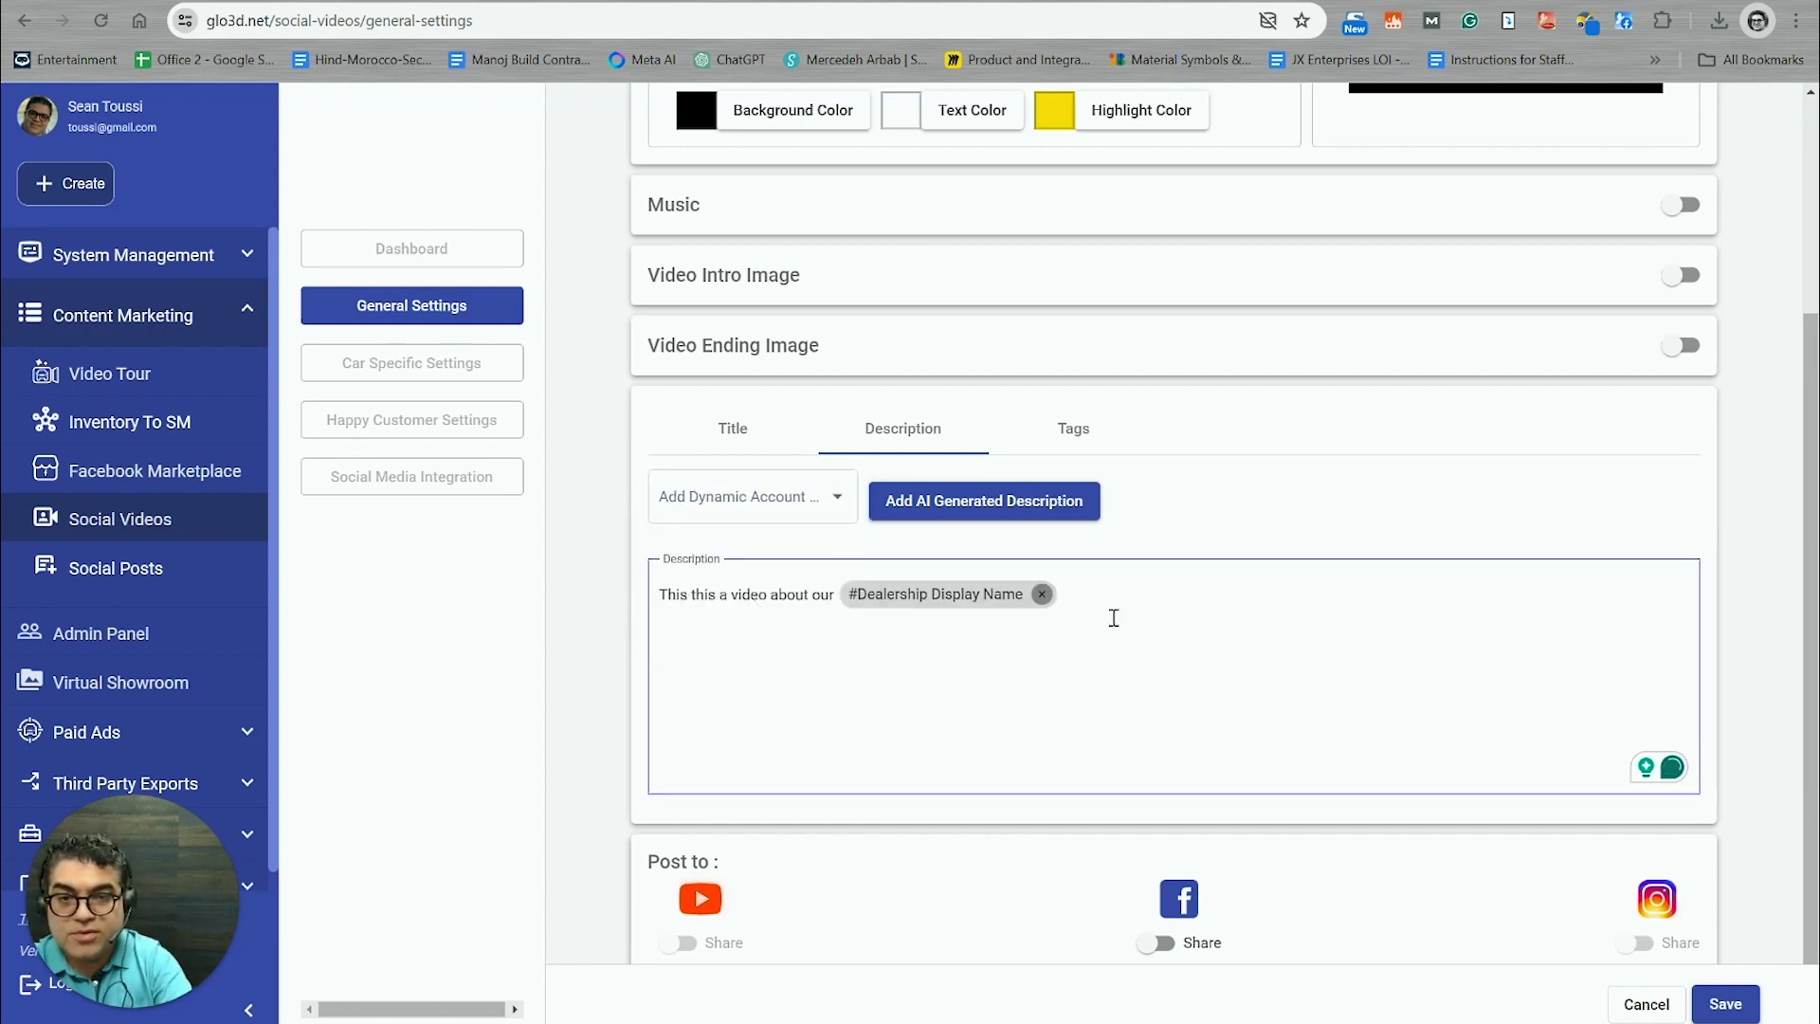
{"action": "left_click", "coordinate": [758, 502]}
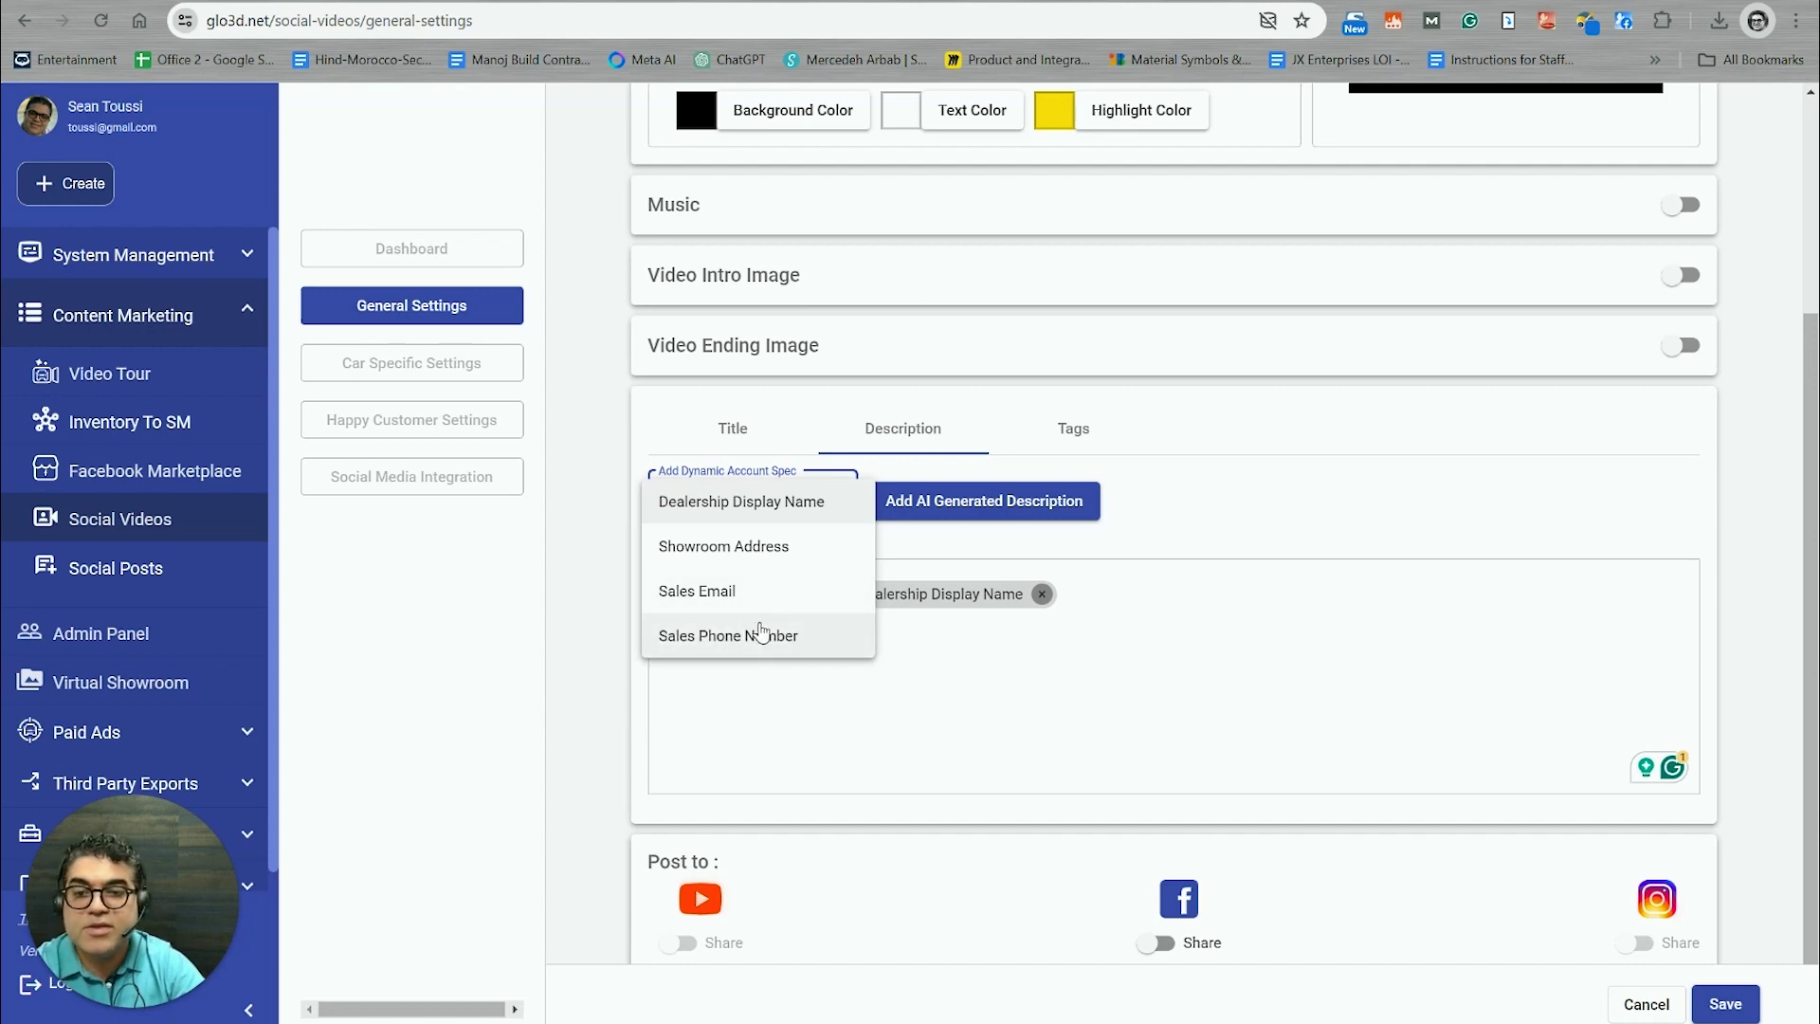
{"action": "left_click", "coordinate": [992, 649]}
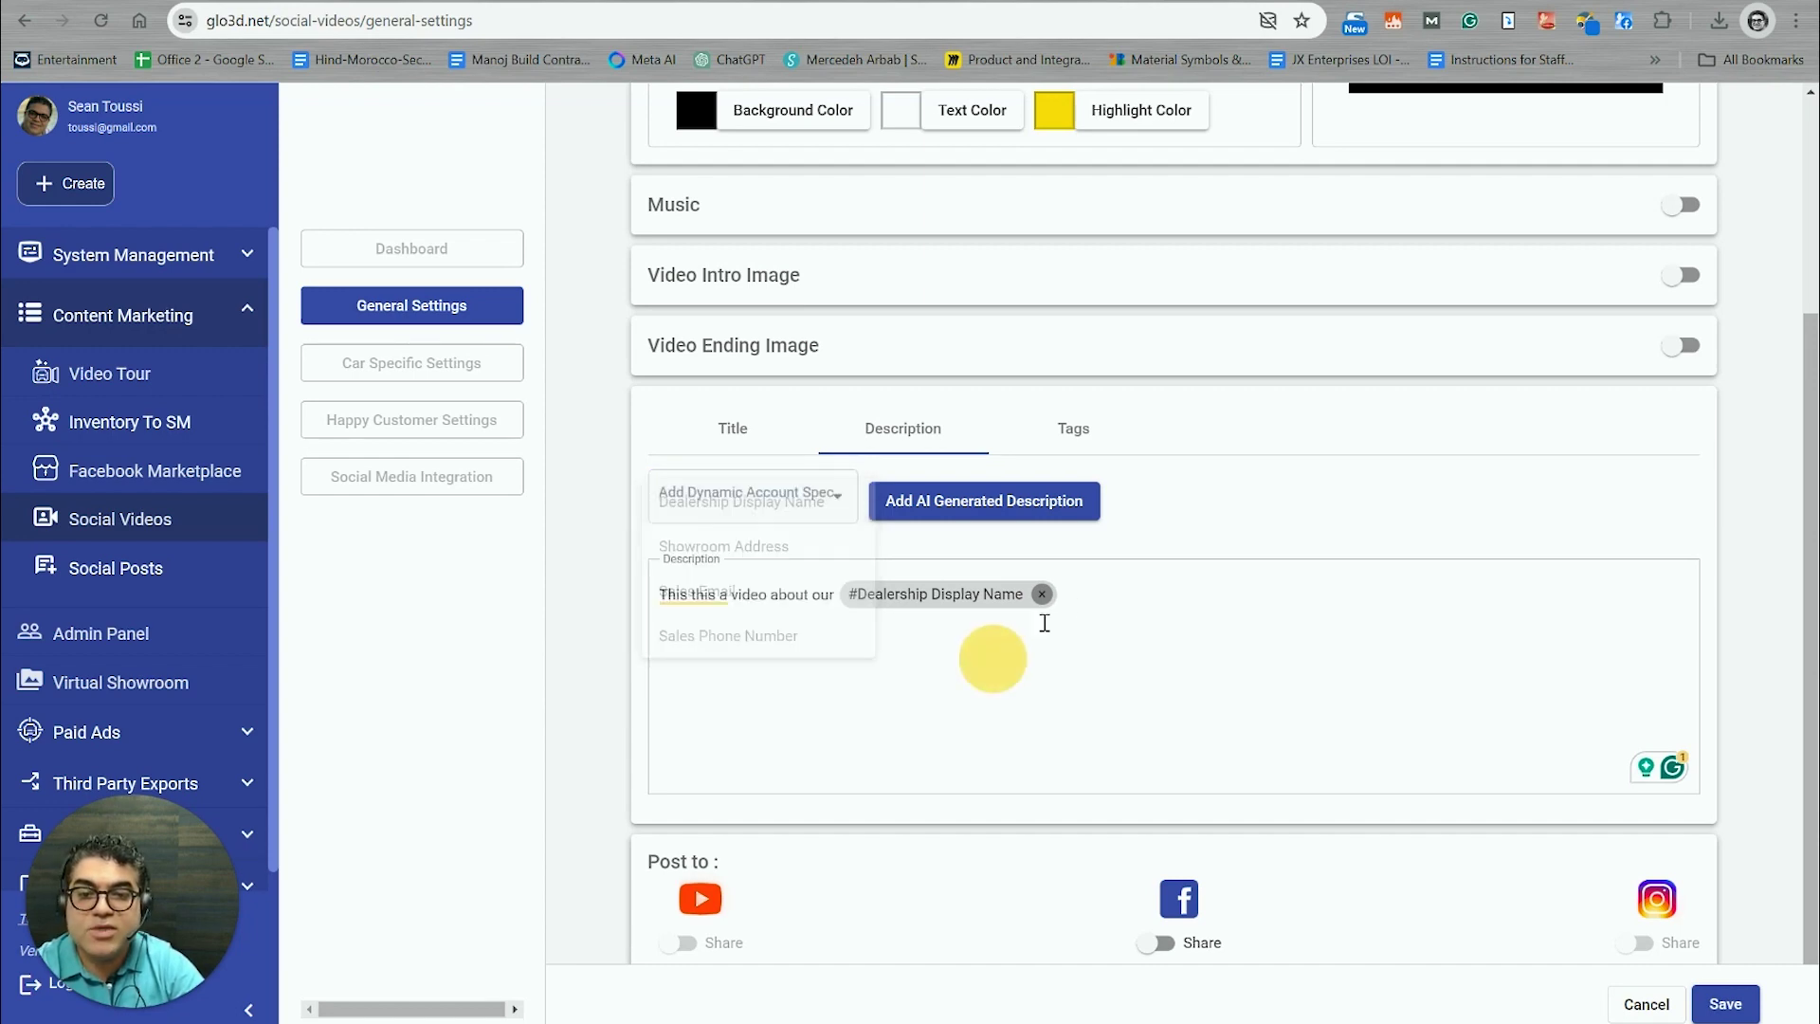
{"action": "left_click", "coordinate": [1074, 599]}
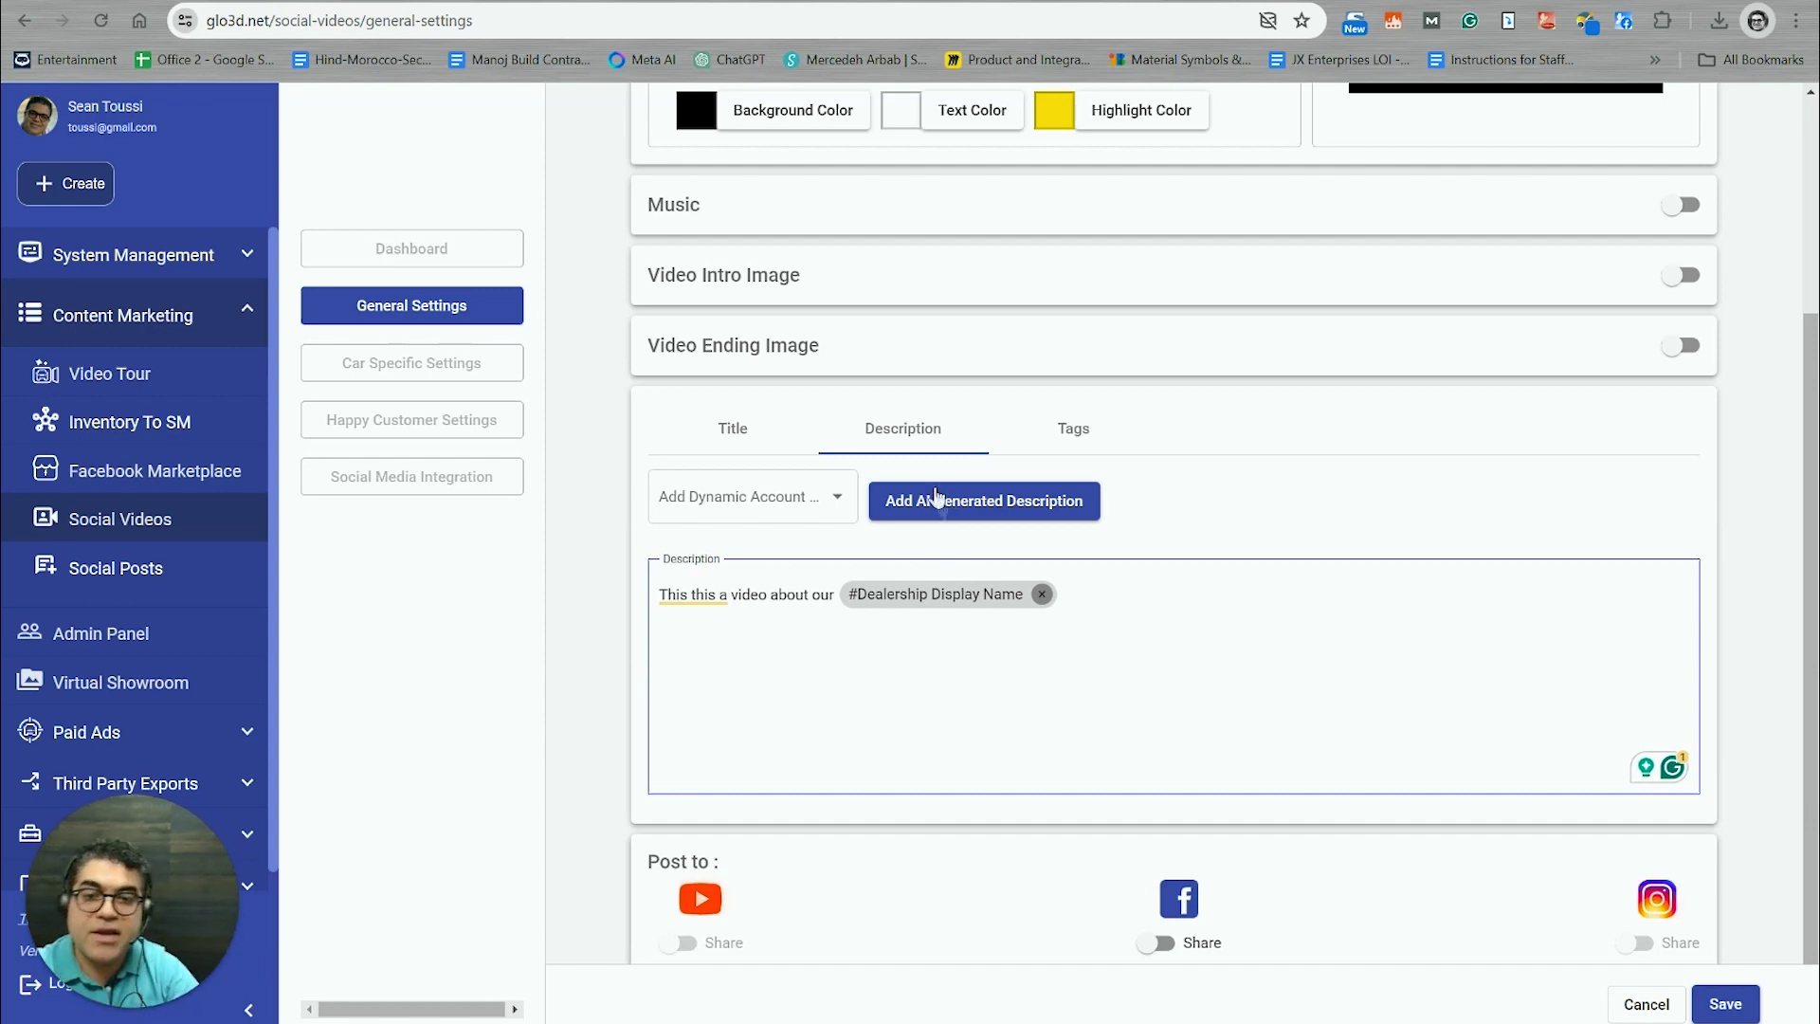
Step: Clear the description and replace it with the AI-generated description placeholder
{"action": "left_click", "coordinate": [1041, 597]}
{"action": "left_click_drag", "start_coordinate": [1036, 598], "coordinate": [661, 581]}
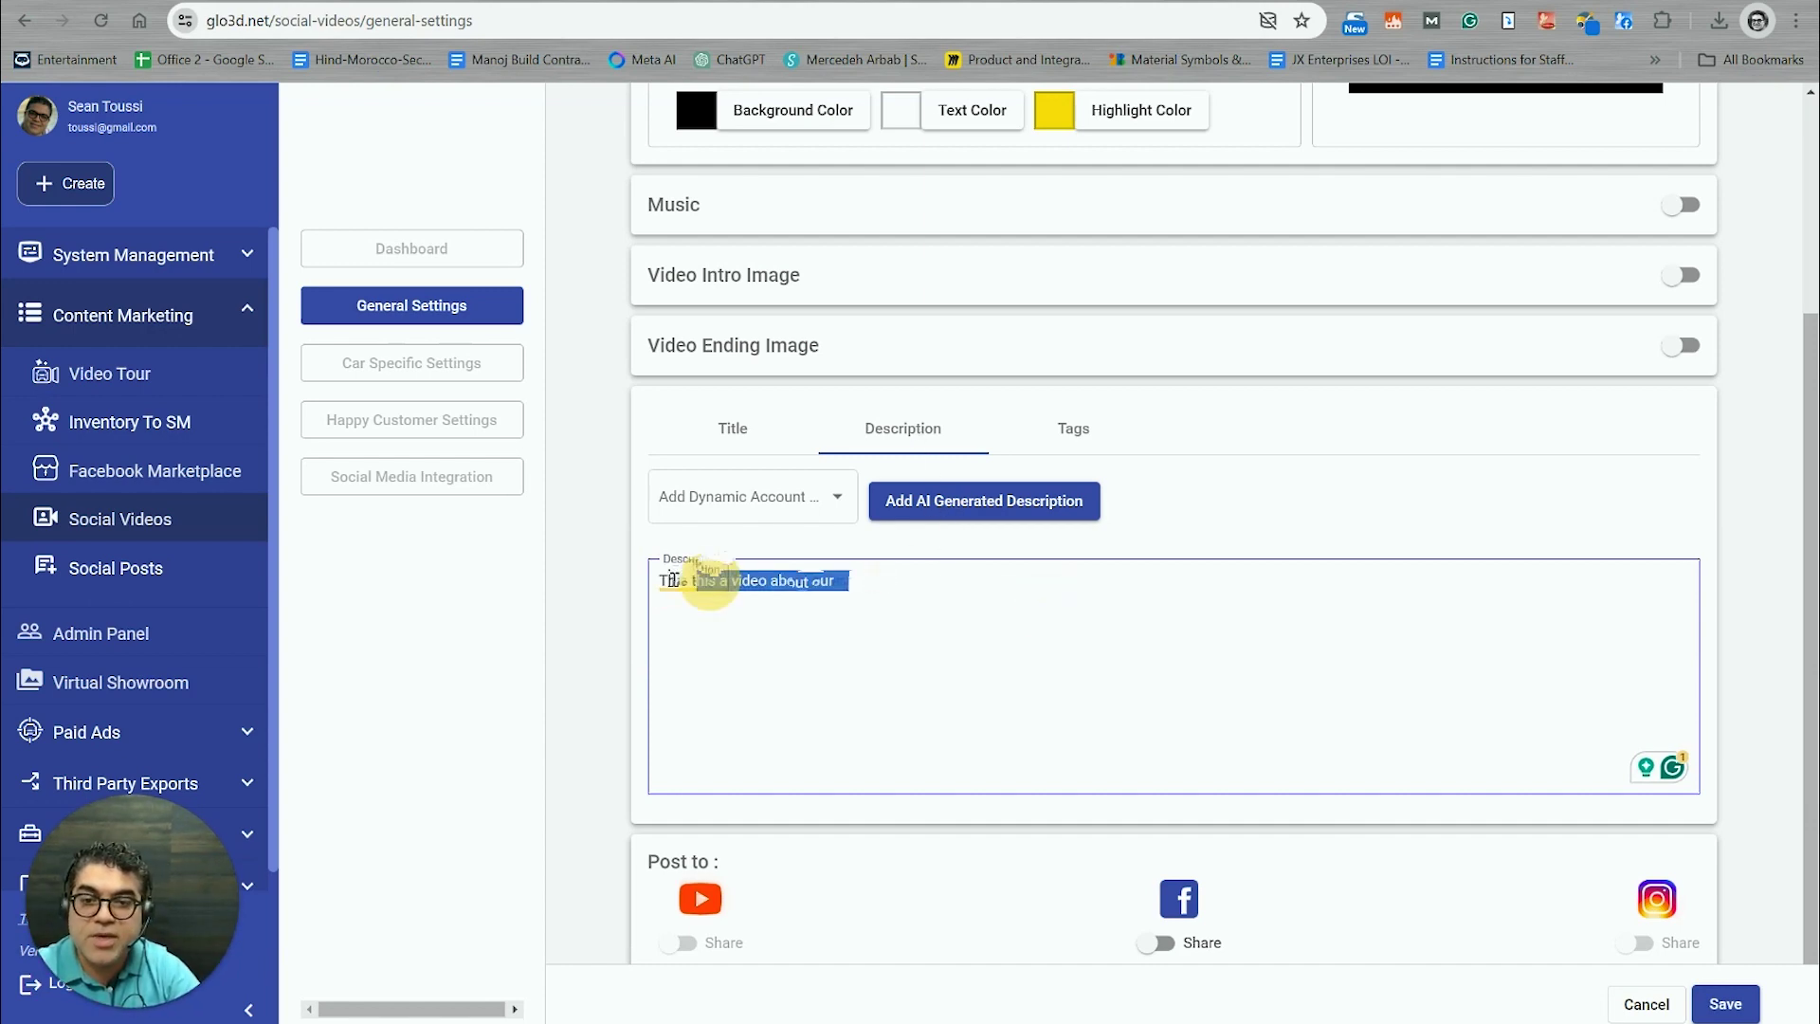
{"action": "key", "text": "BackSpace"}
{"action": "left_click", "coordinate": [987, 499]}
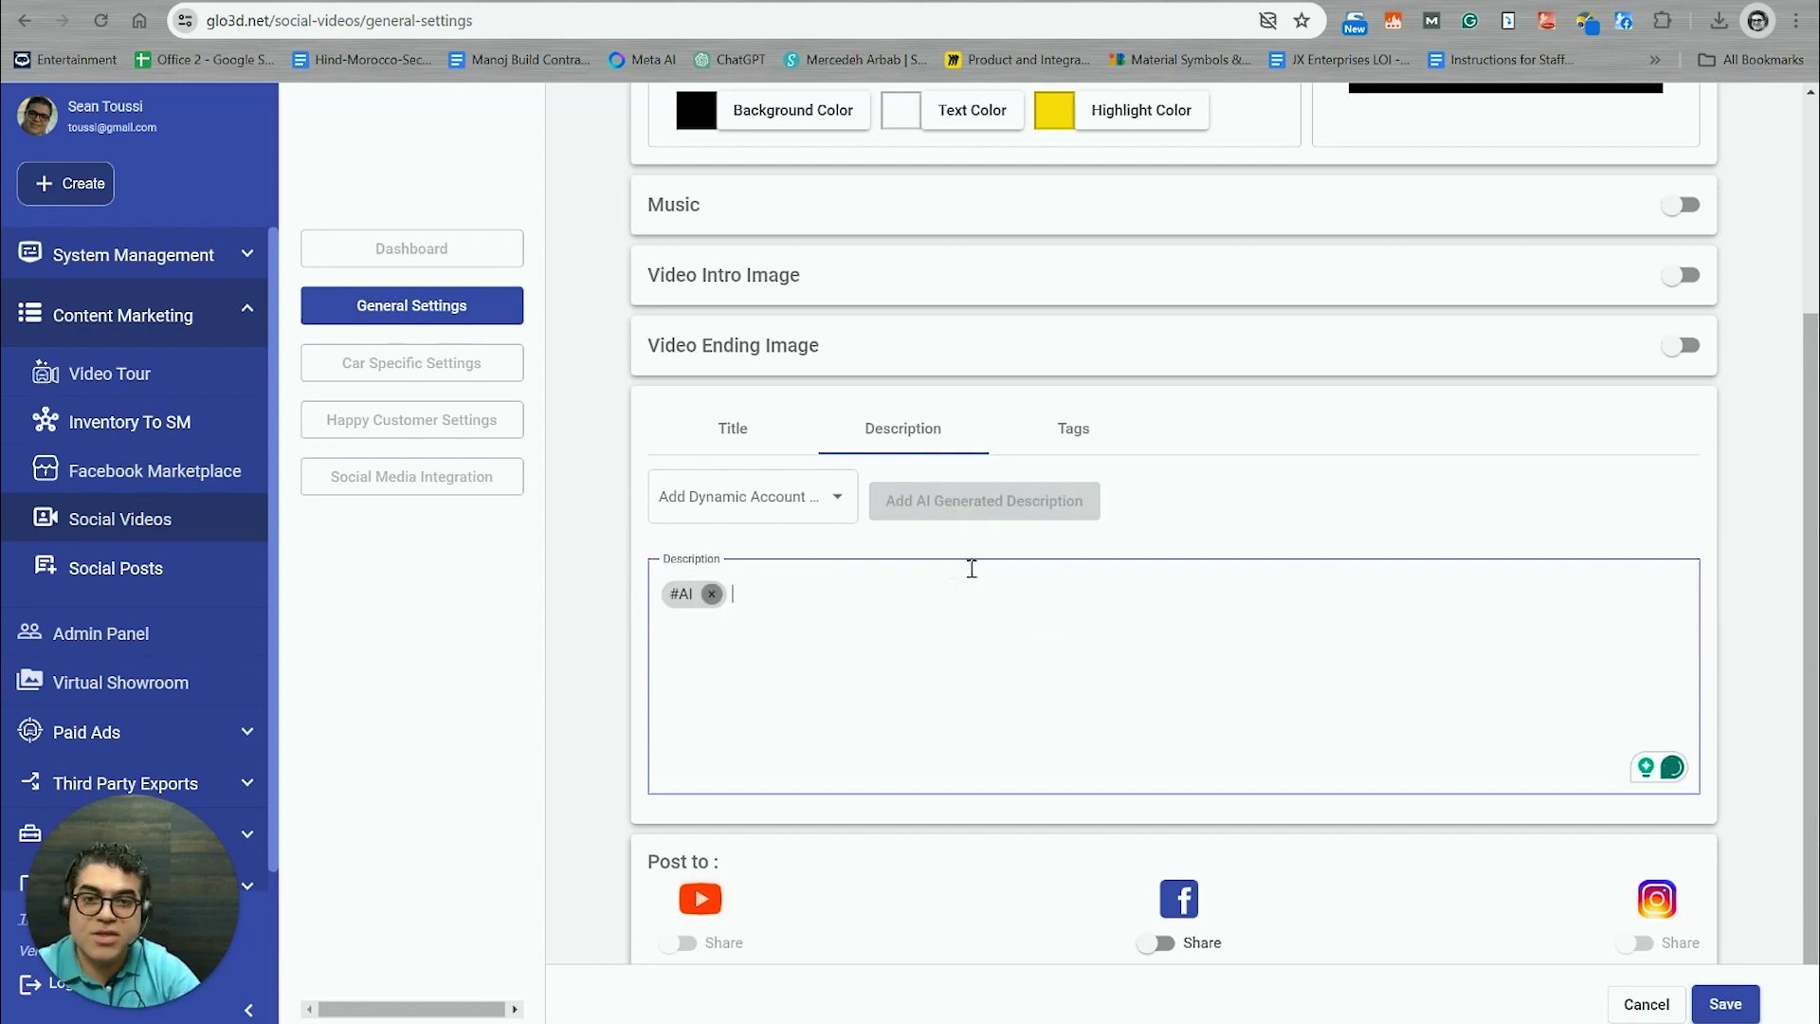
Step: Add the dynamic Dealership Display Name after the #AI placeholder in the video tags and save the General Settings
{"action": "left_click", "coordinate": [1079, 428]}
{"action": "left_click", "coordinate": [956, 501]}
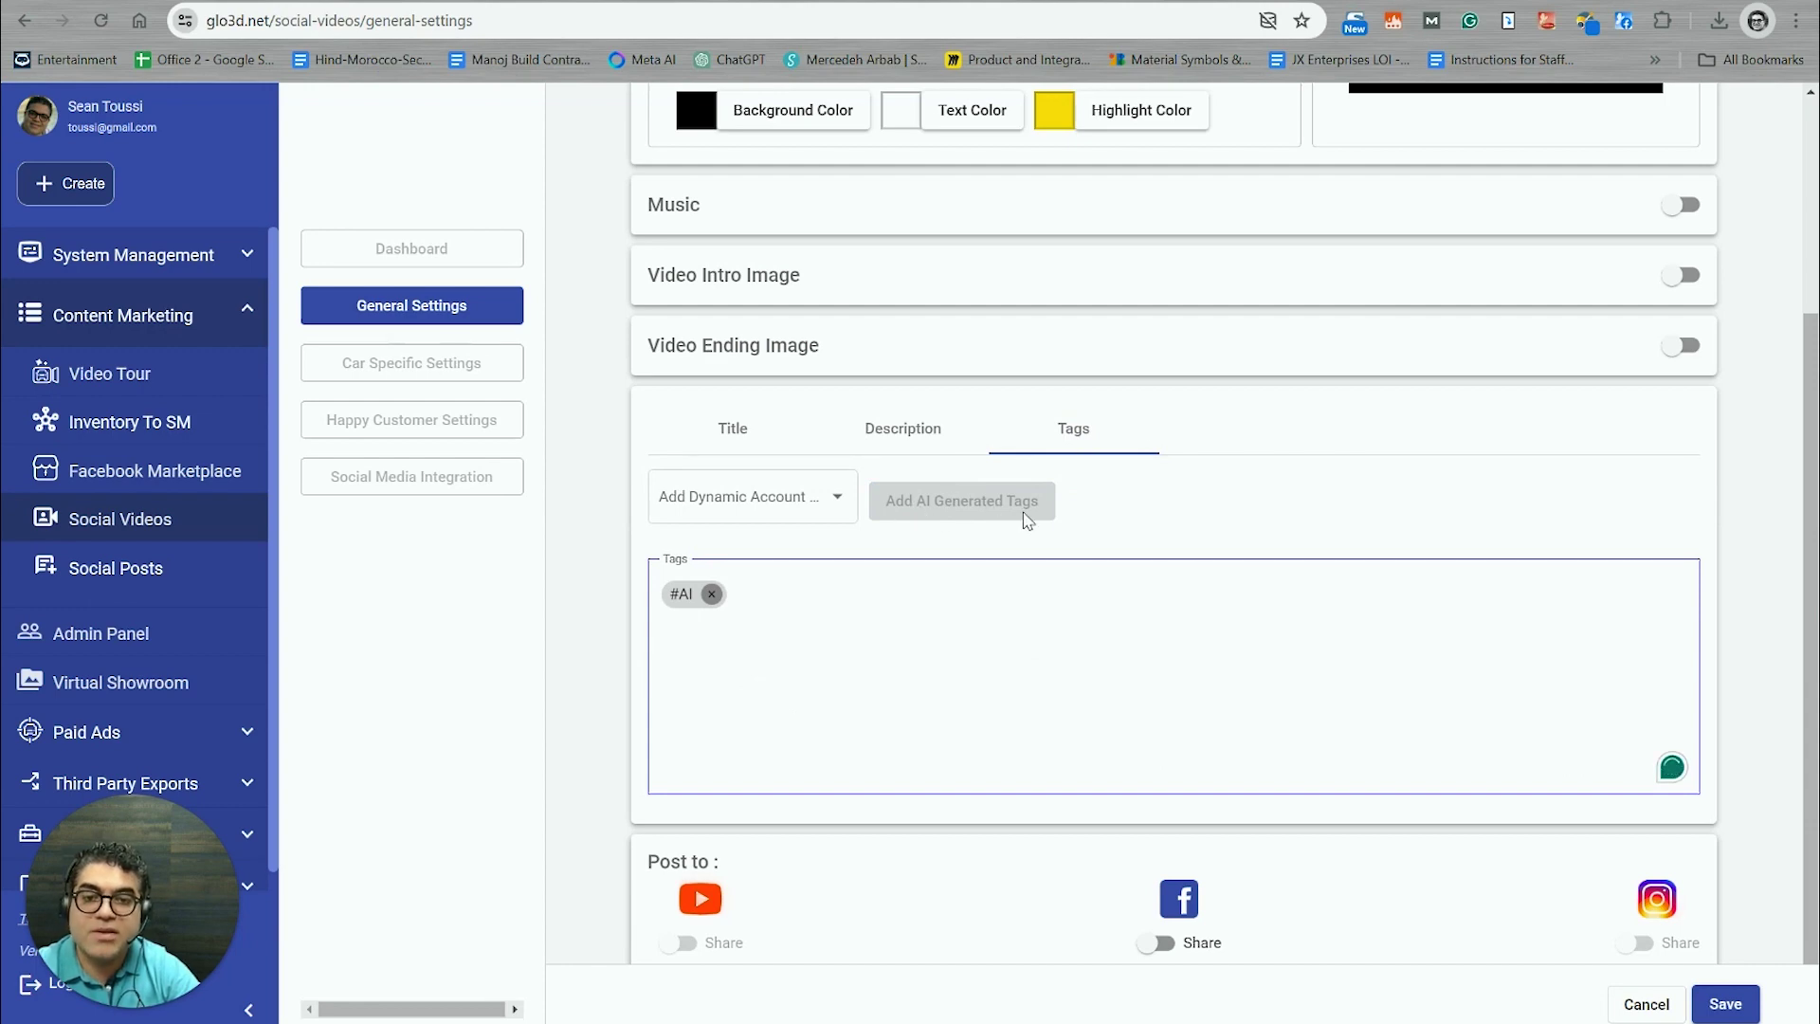
{"action": "left_click", "coordinate": [895, 617]}
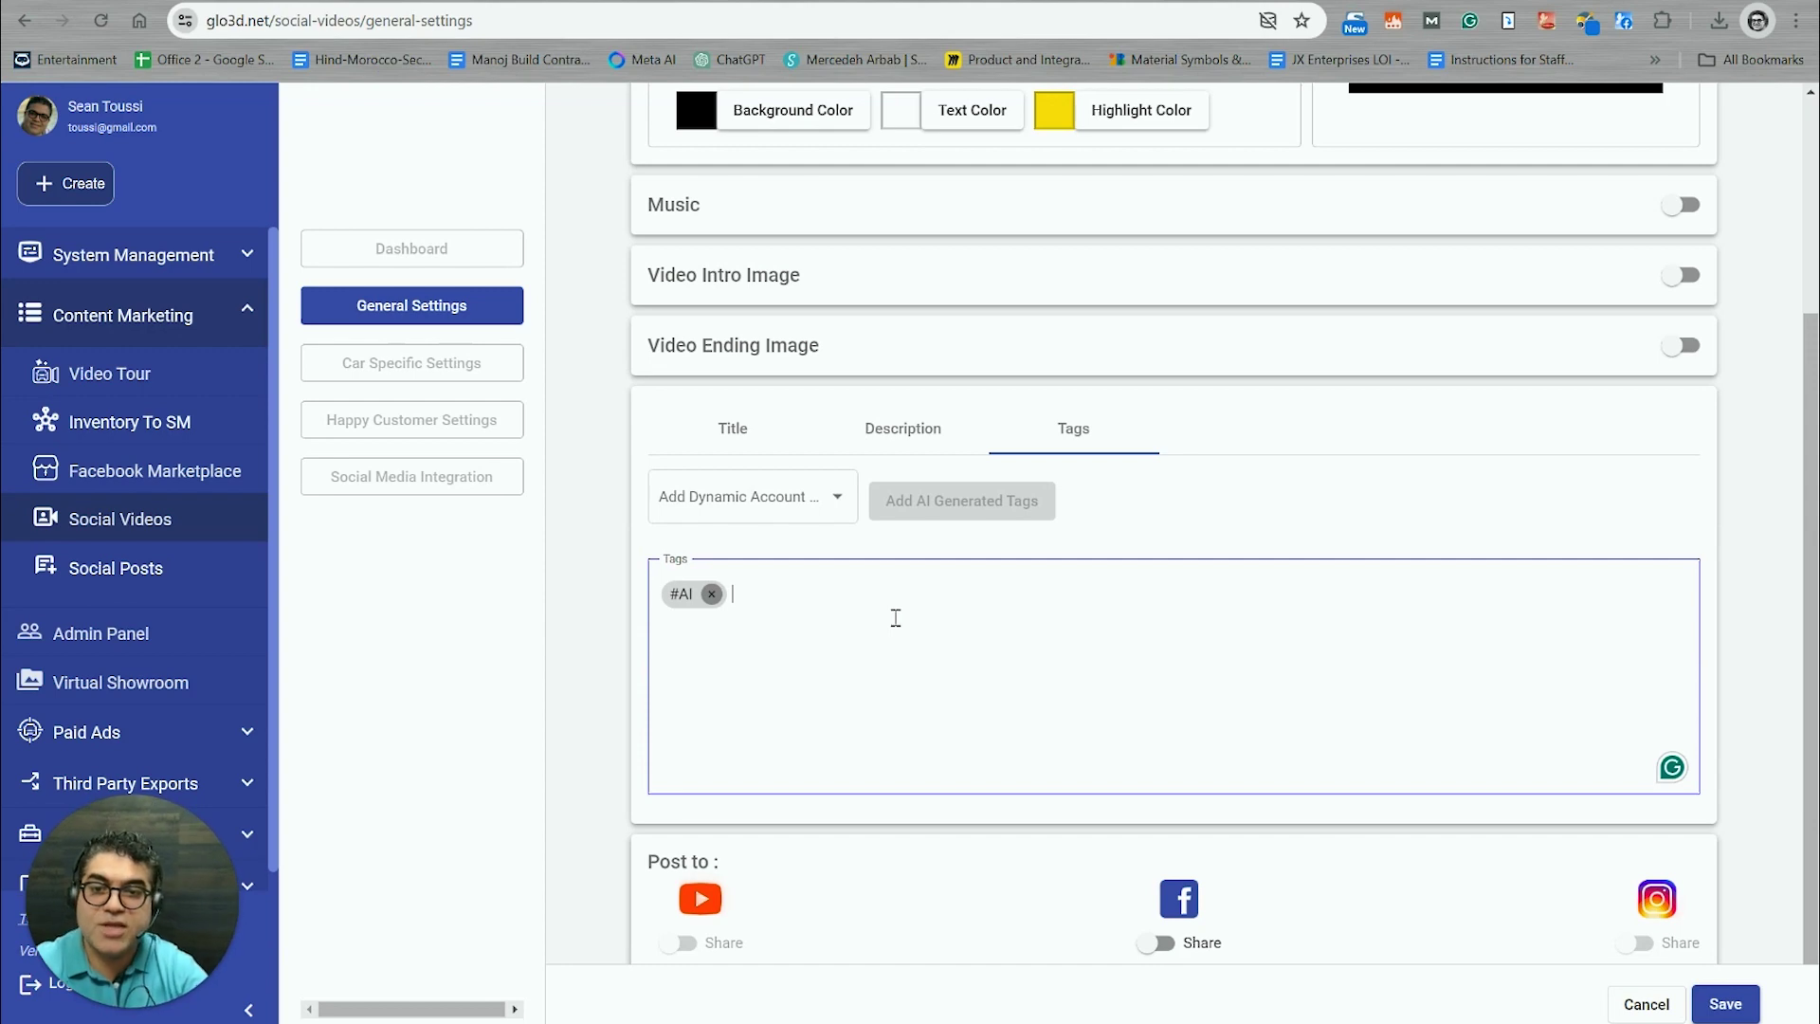
{"action": "left_click", "coordinate": [820, 500]}
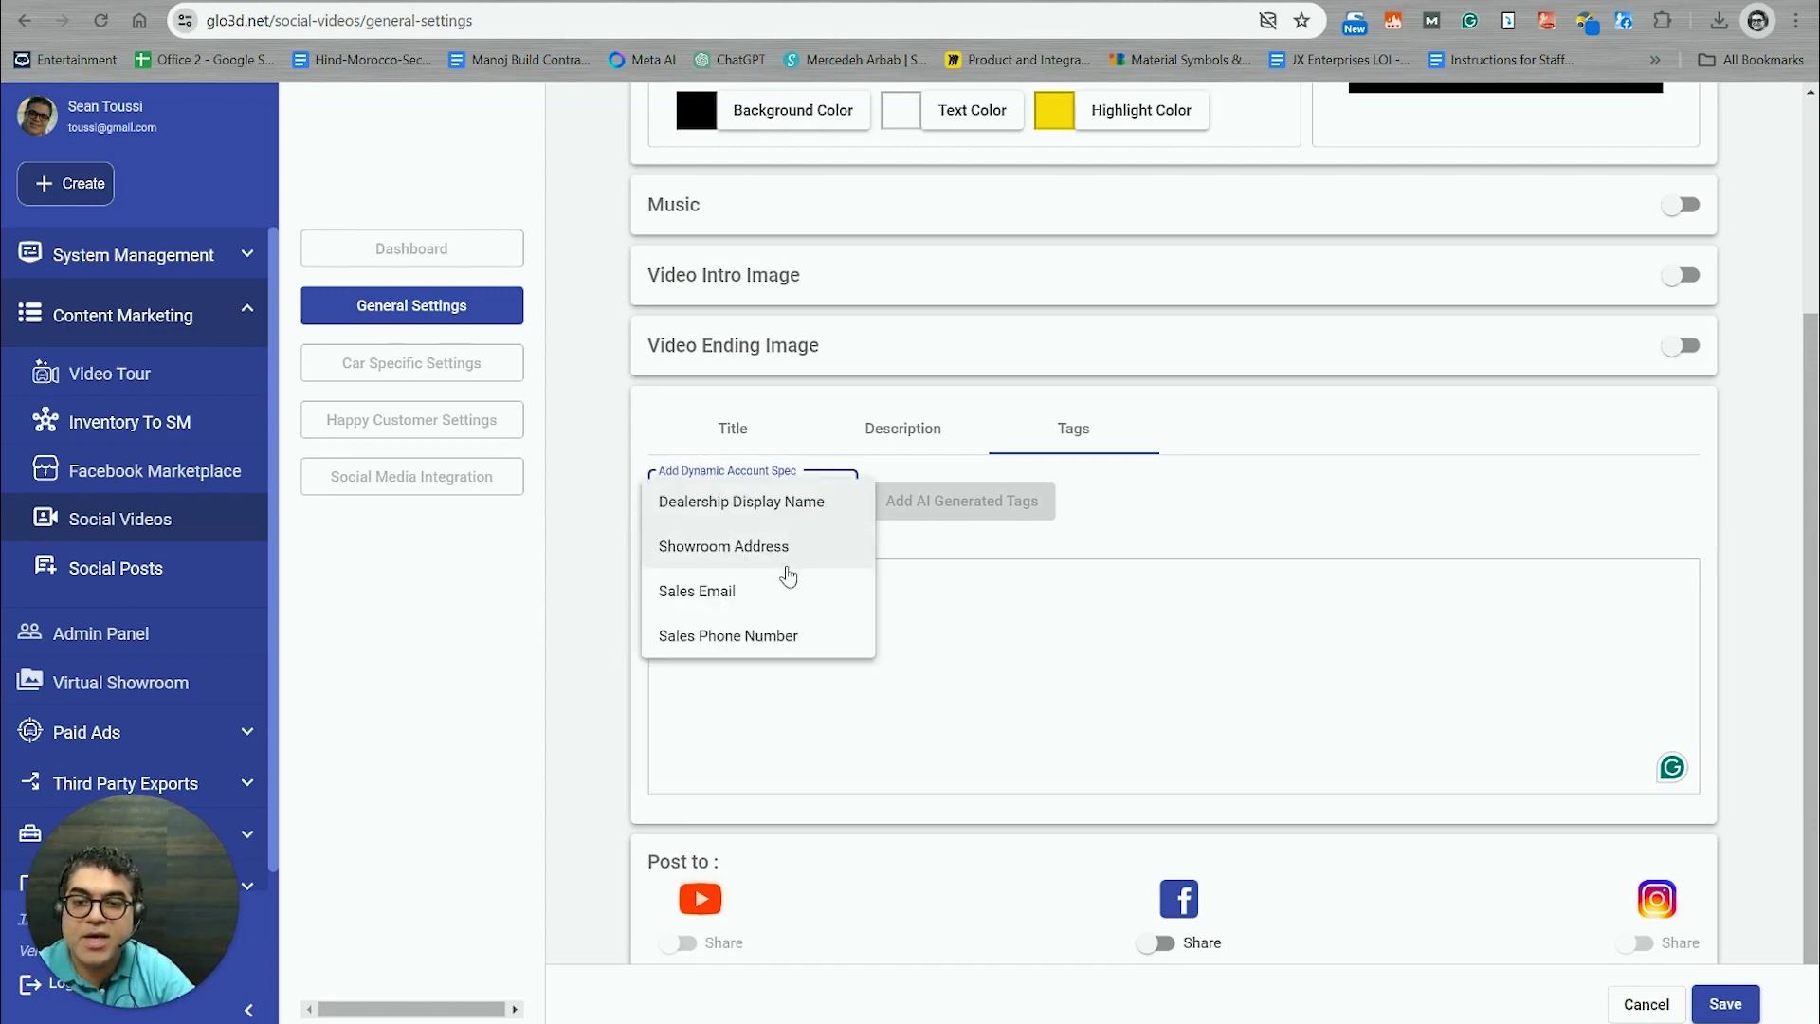
{"action": "left_click", "coordinate": [749, 502]}
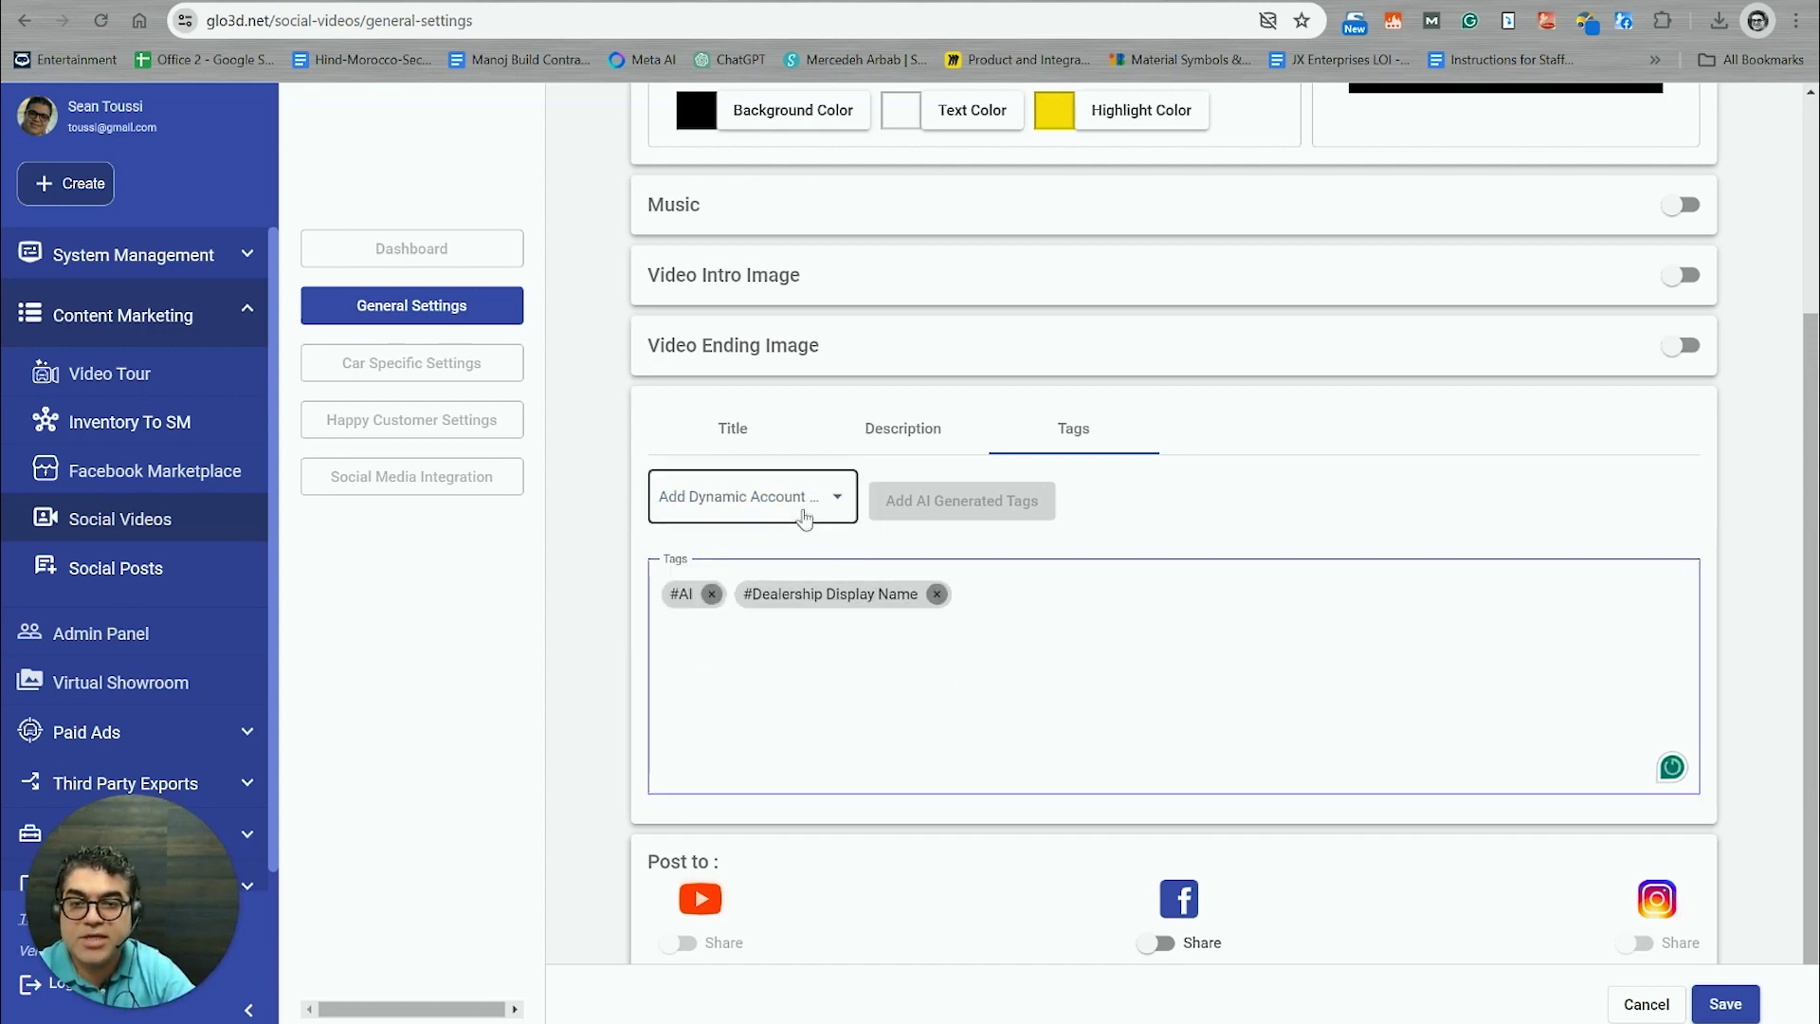
{"action": "left_click", "coordinate": [805, 516]}
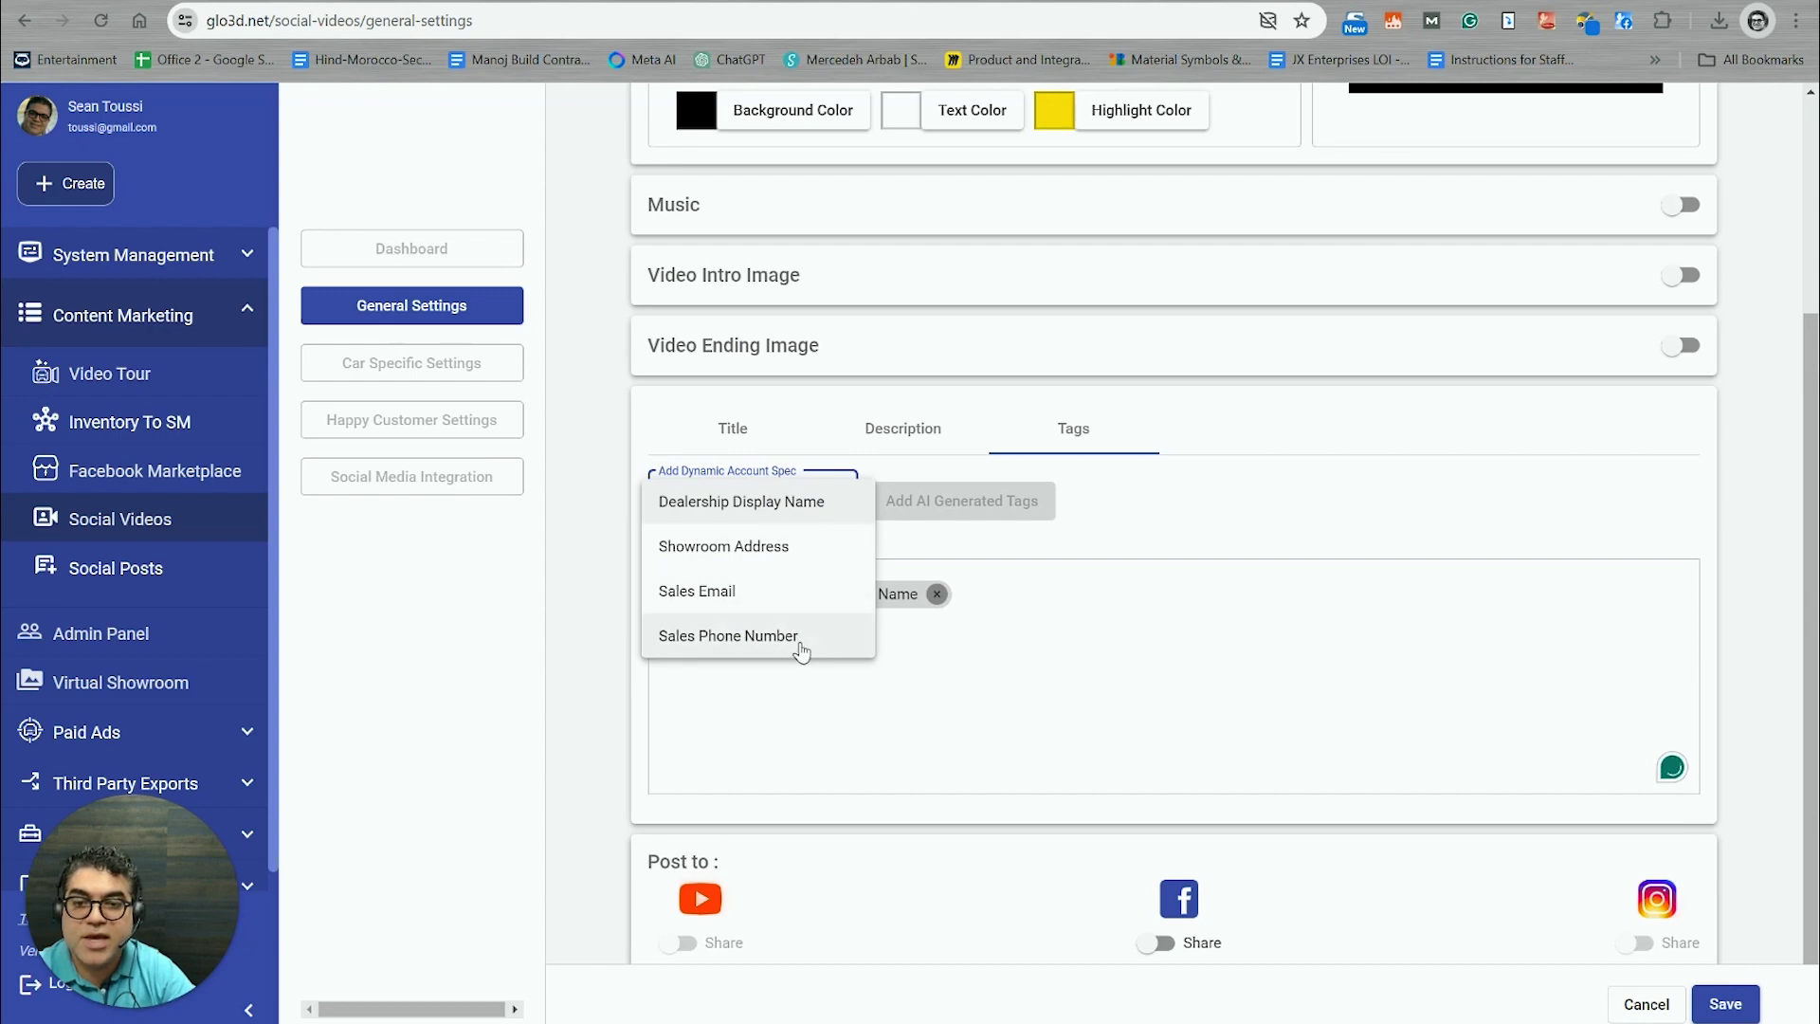
{"action": "left_click", "coordinate": [979, 675]}
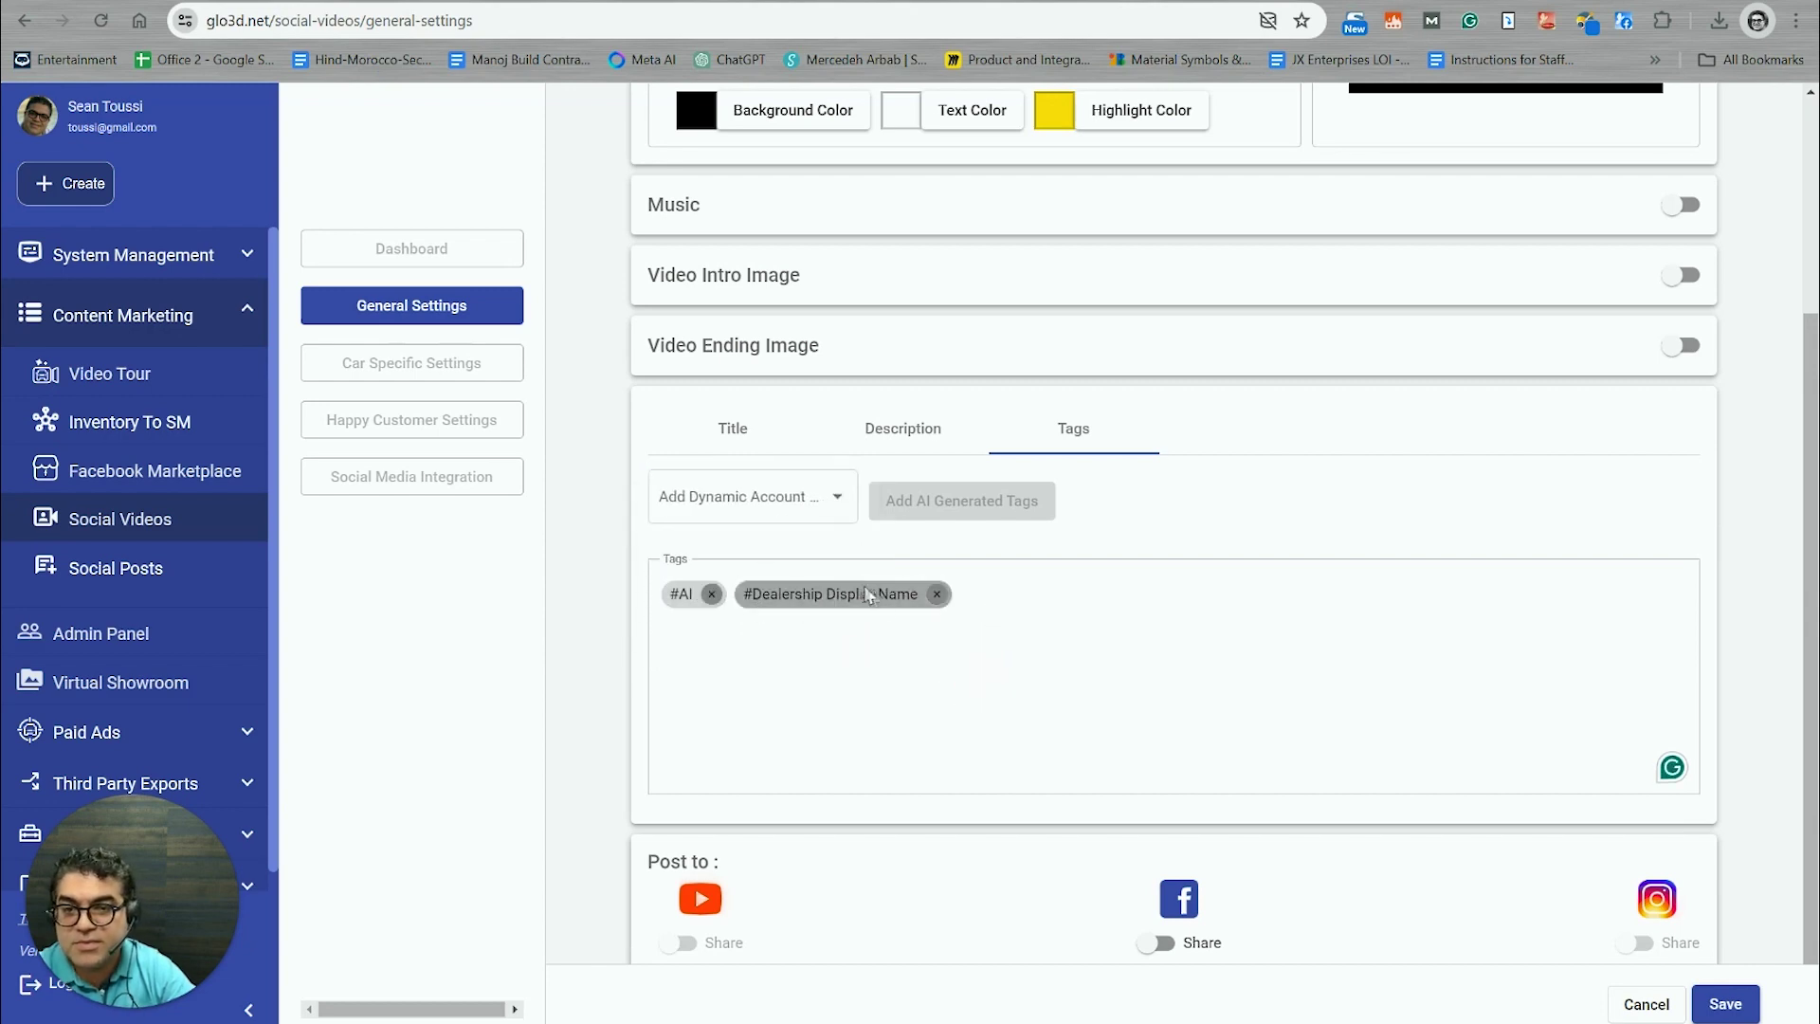
{"action": "scroll", "coordinate": [938, 749], "scroll_direction": "down", "scroll_amount": 1}
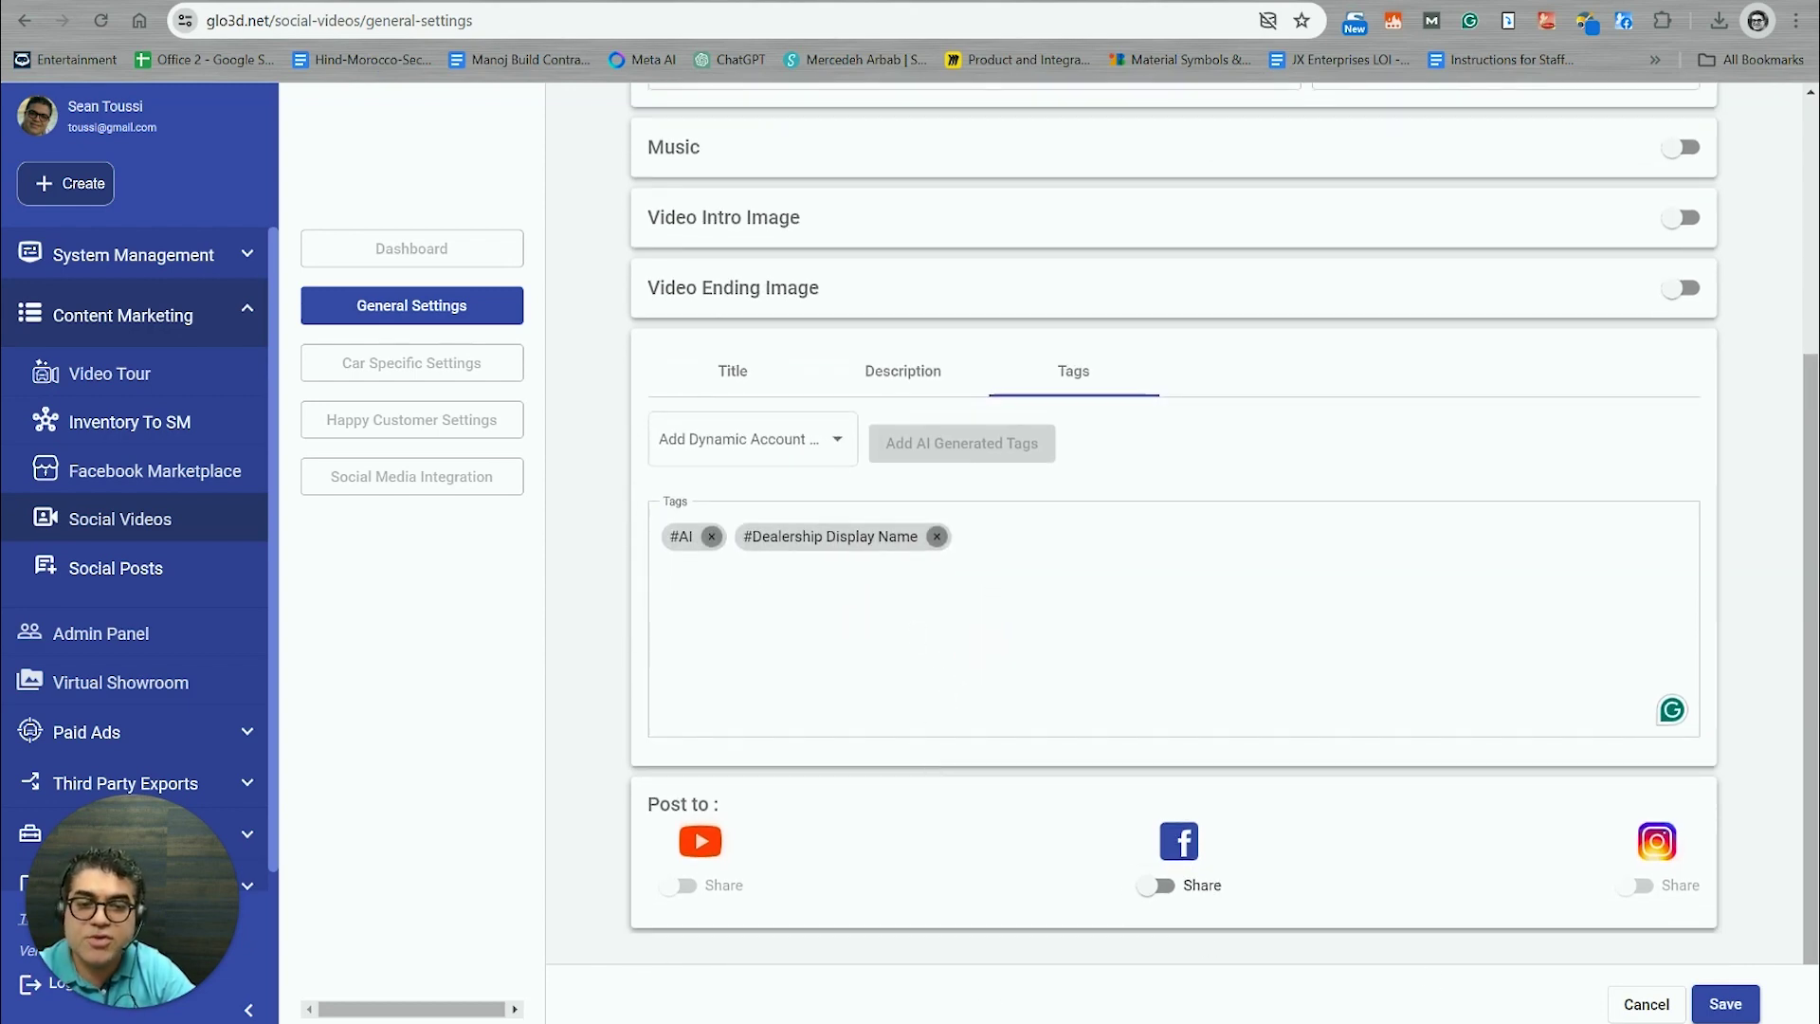
{"action": "left_click", "coordinate": [1725, 1002]}
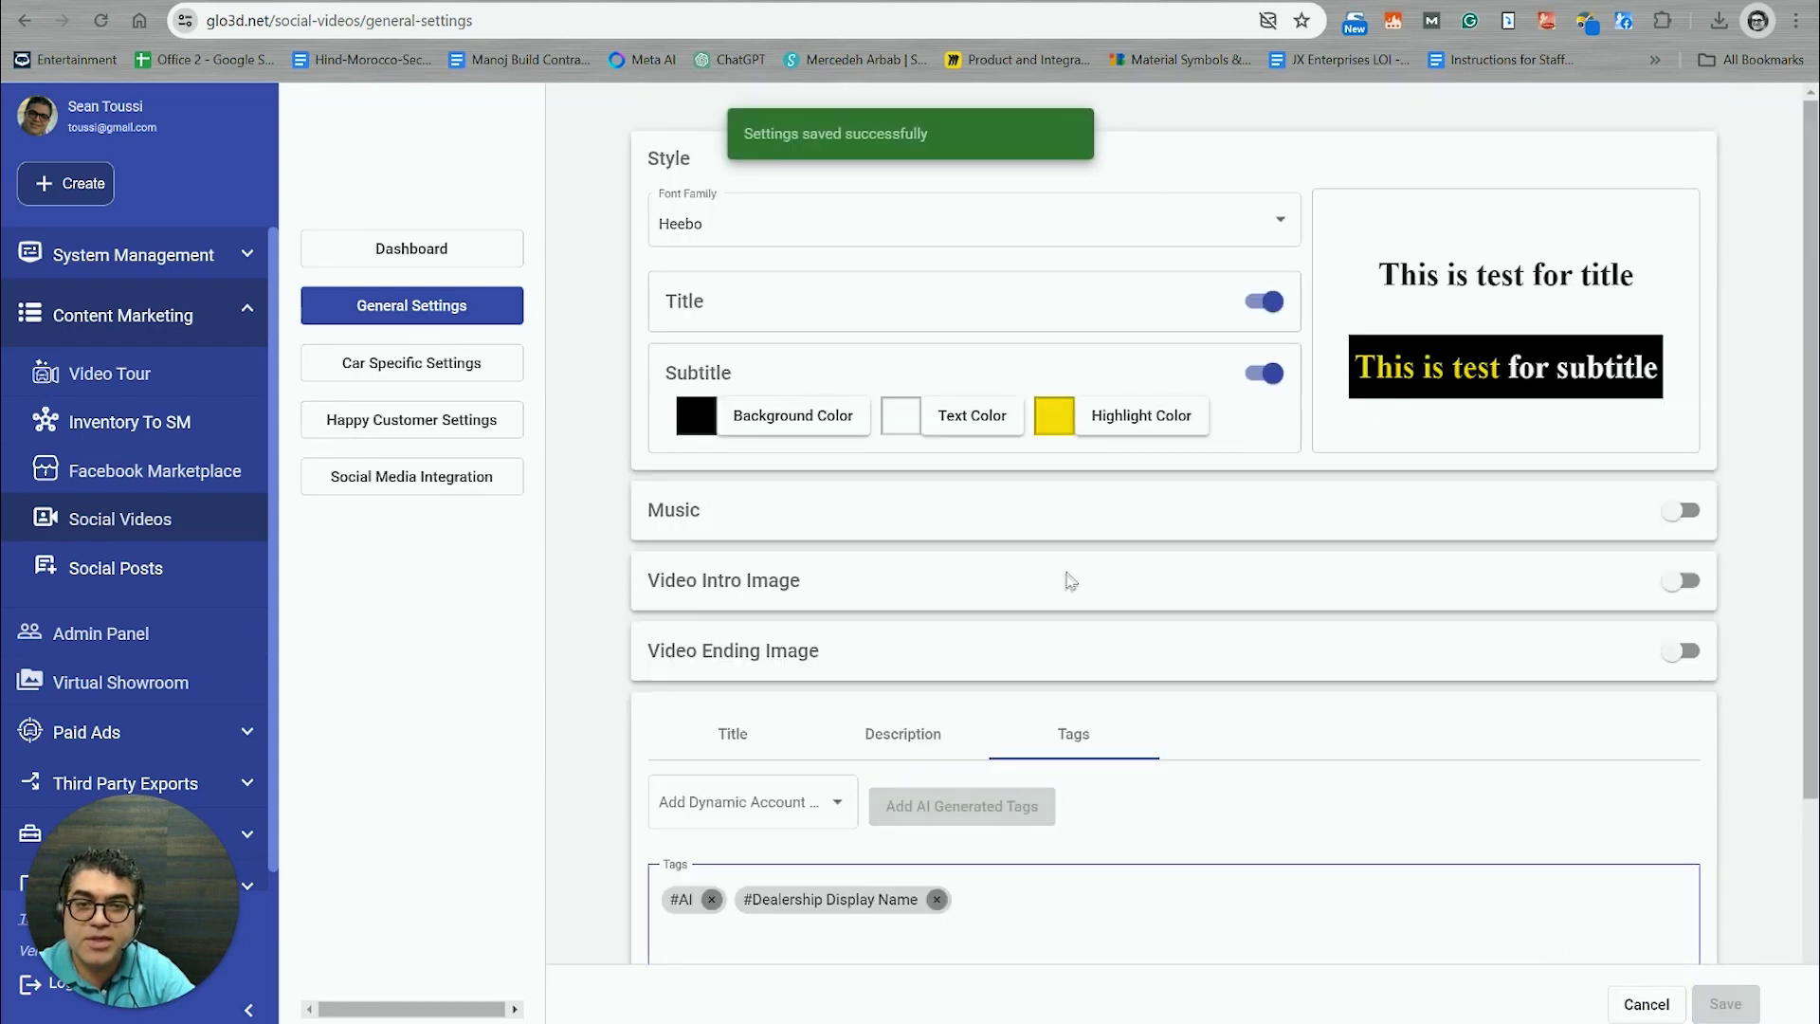
Step: Open the Car Specific Settings and review their style, media, description and posting options
{"action": "left_click", "coordinate": [410, 365]}
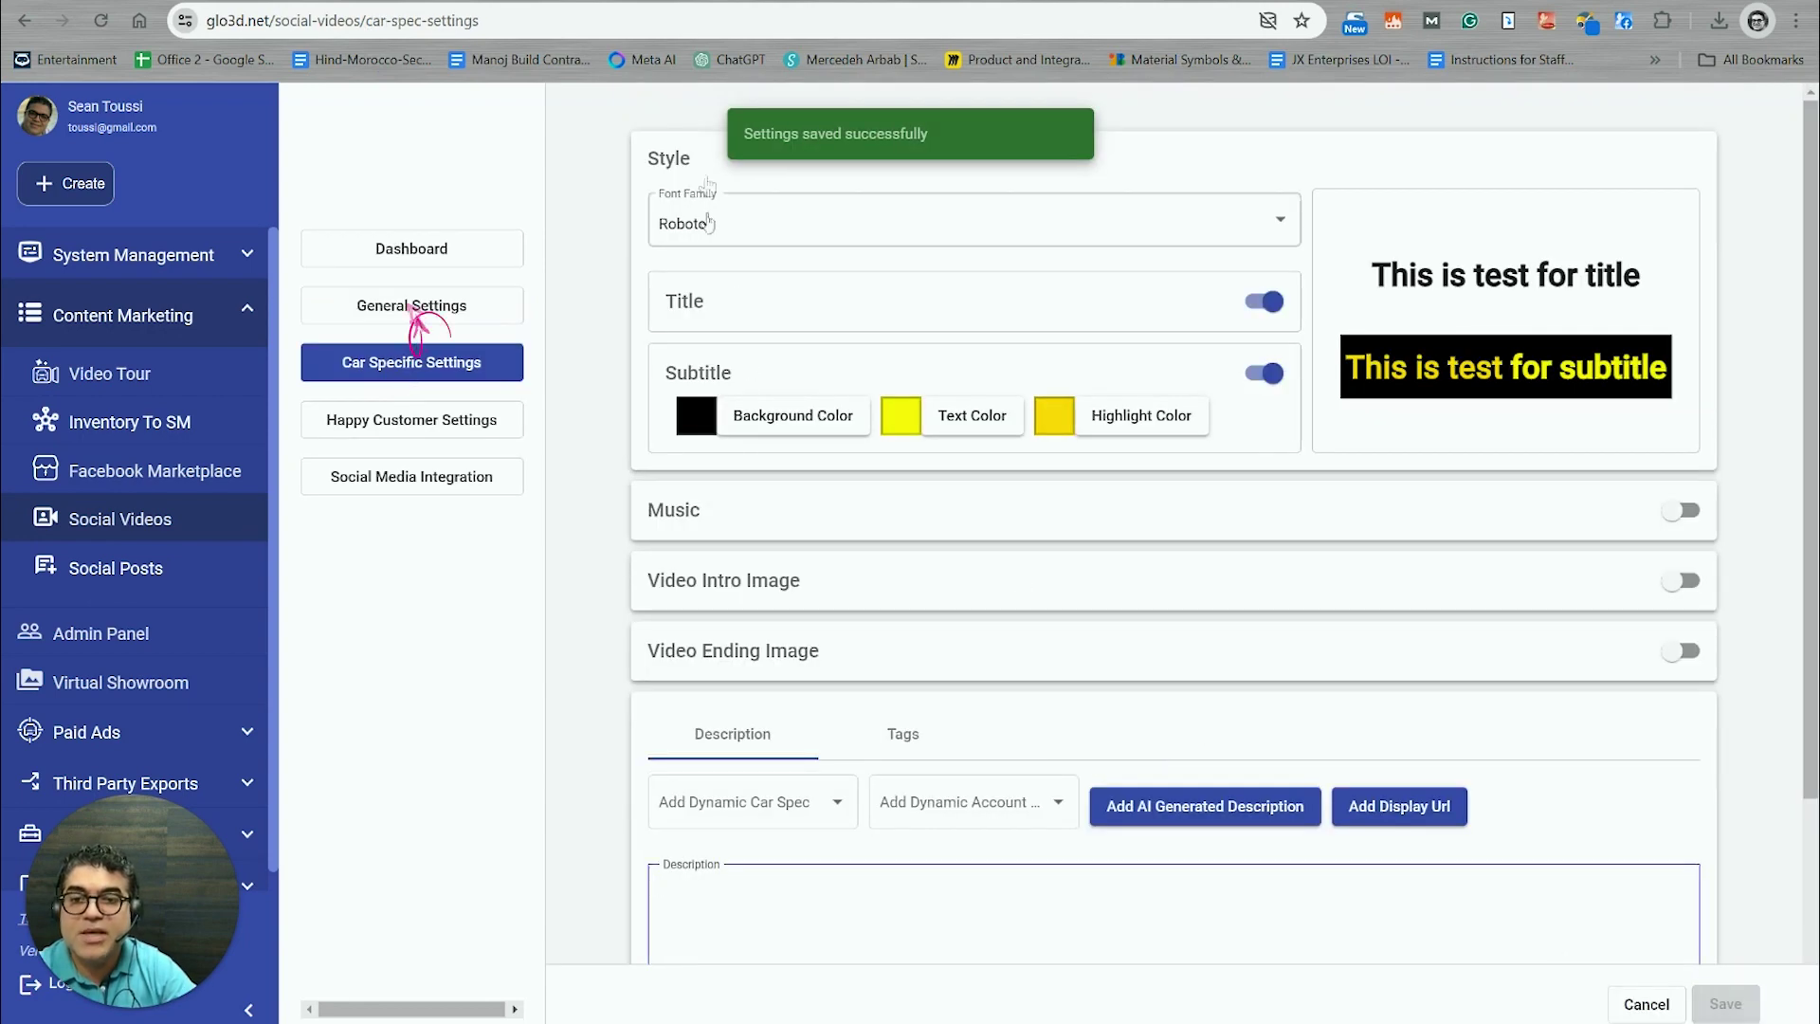
{"action": "scroll", "coordinate": [663, 669], "scroll_direction": "down", "scroll_amount": 1}
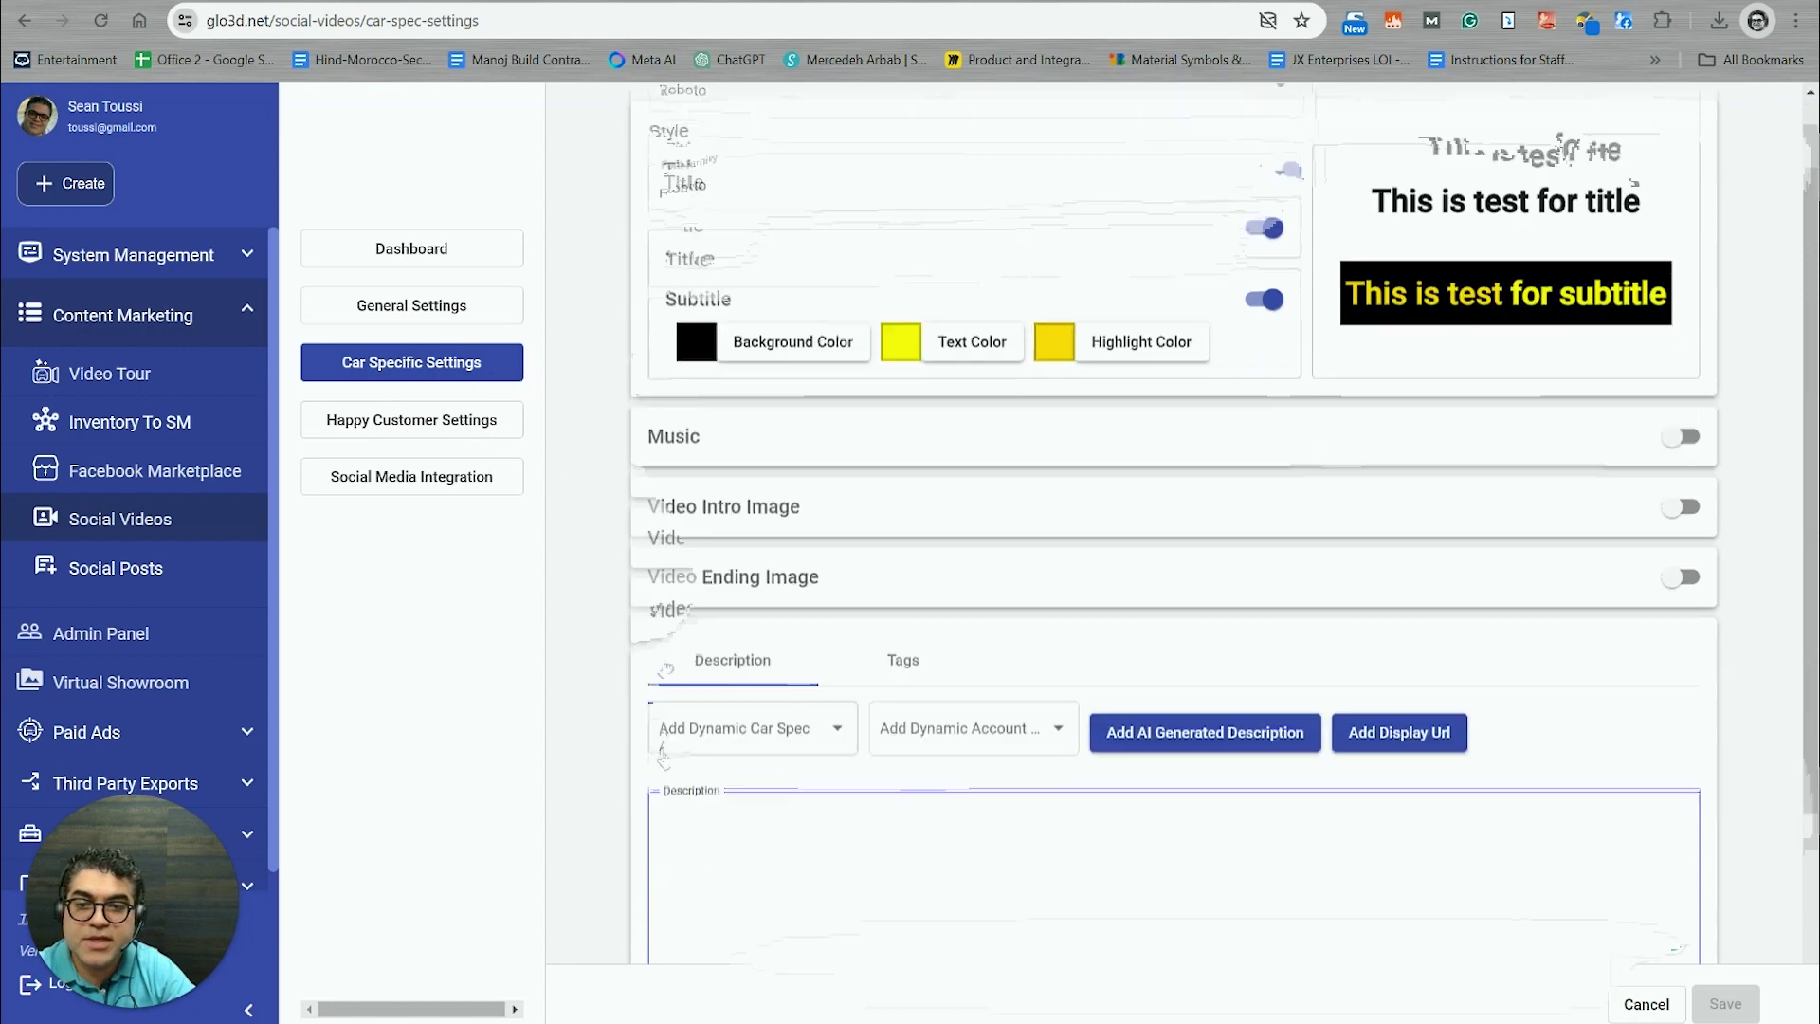
{"action": "scroll", "coordinate": [666, 670], "scroll_direction": "down", "scroll_amount": 3}
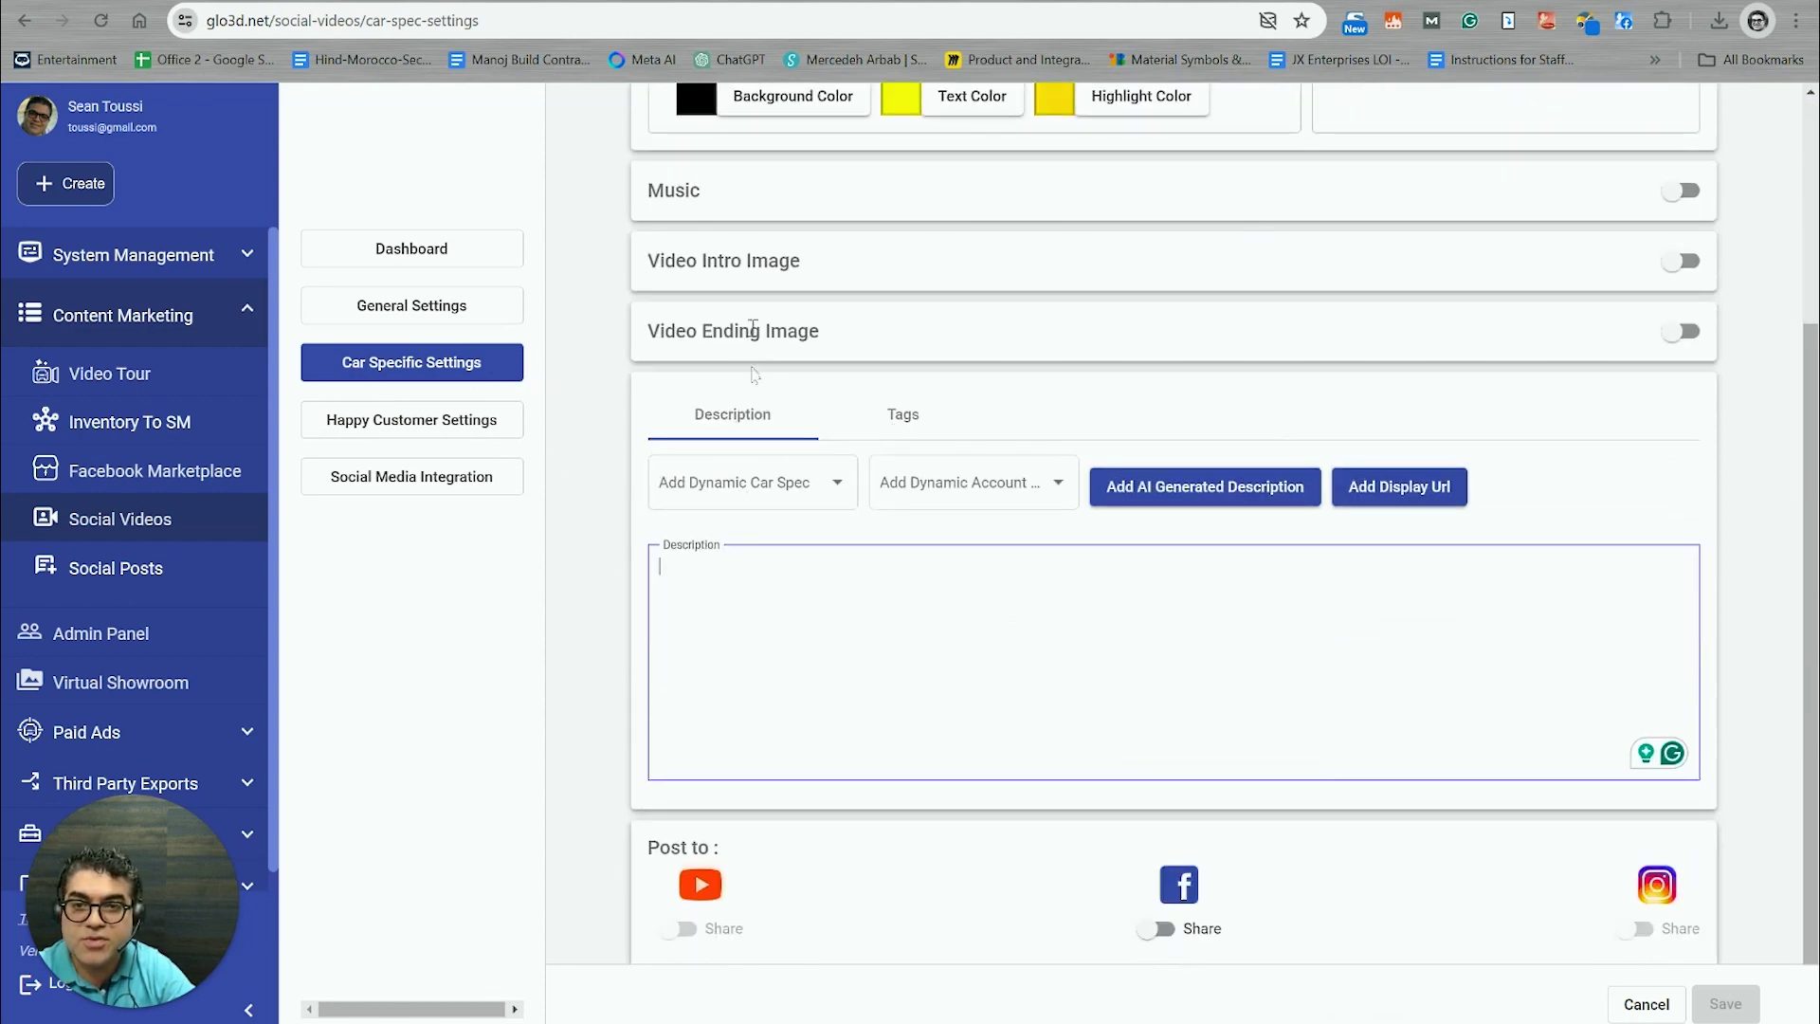
Step: Open the Happy Customer Settings, try out the Image Header and Image Footer options, and disable both again
{"action": "left_click", "coordinate": [382, 434]}
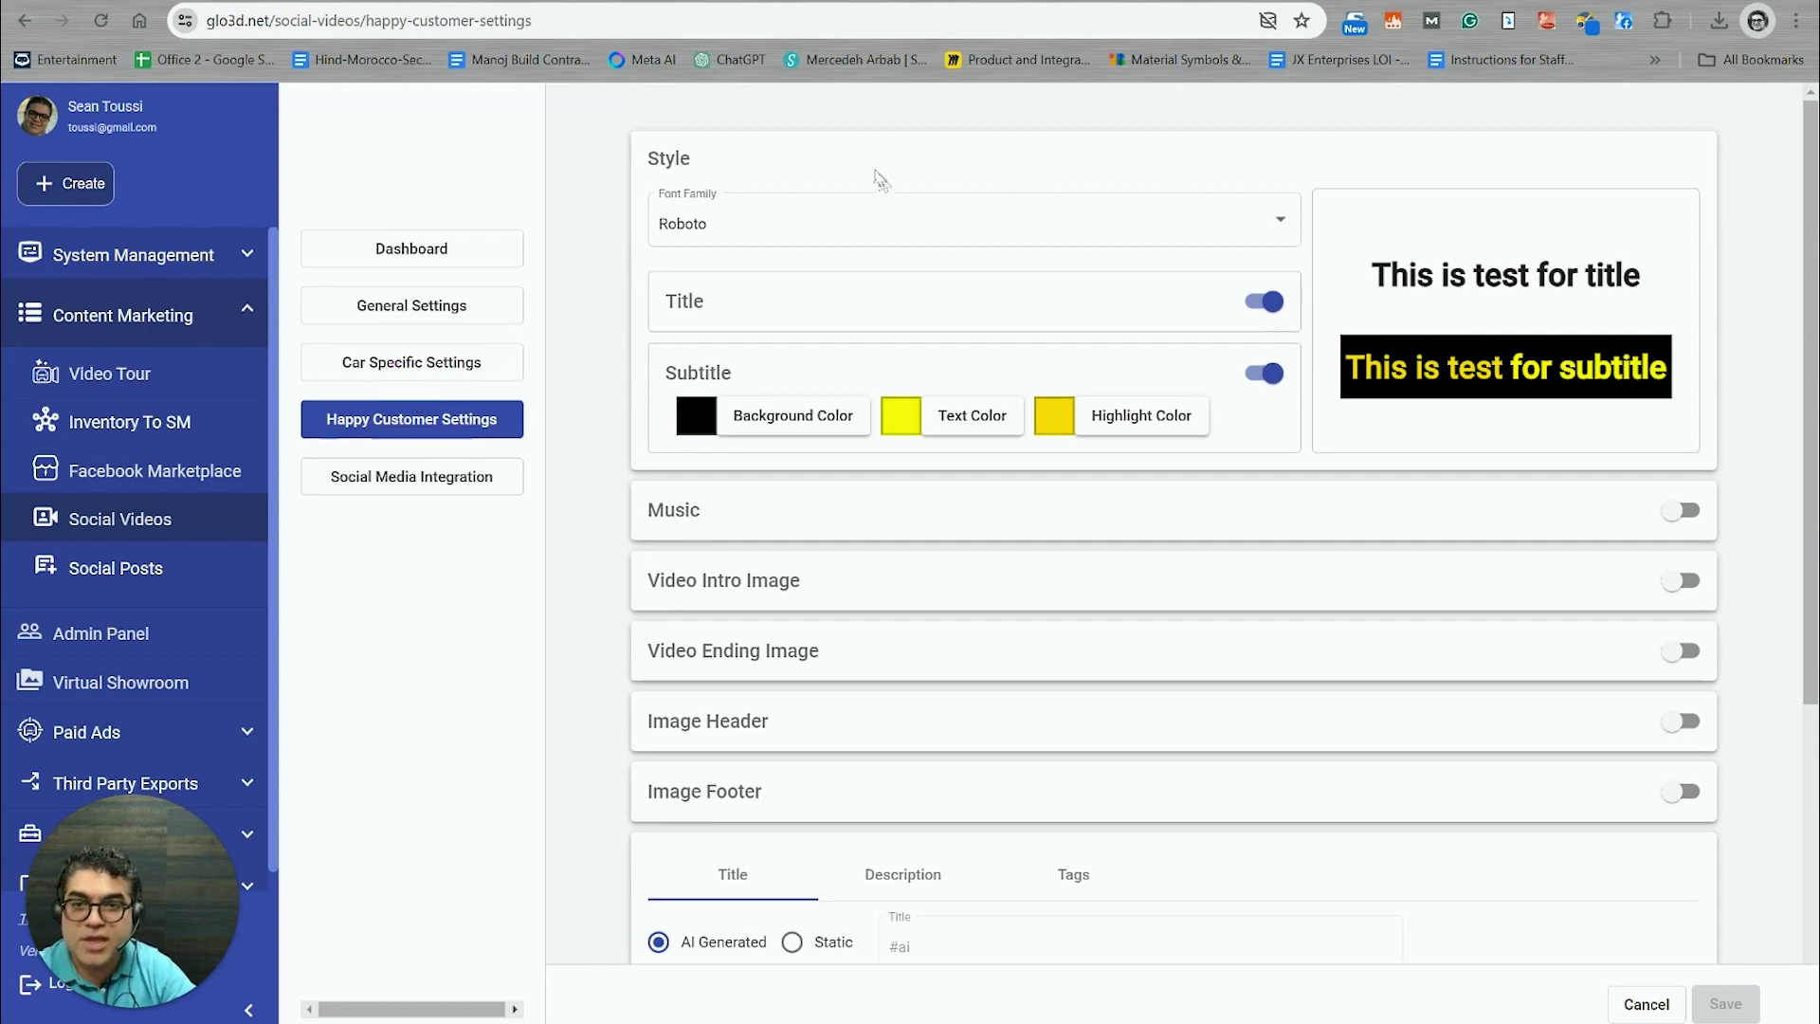
{"action": "scroll", "coordinate": [867, 777], "scroll_direction": "down", "scroll_amount": 2}
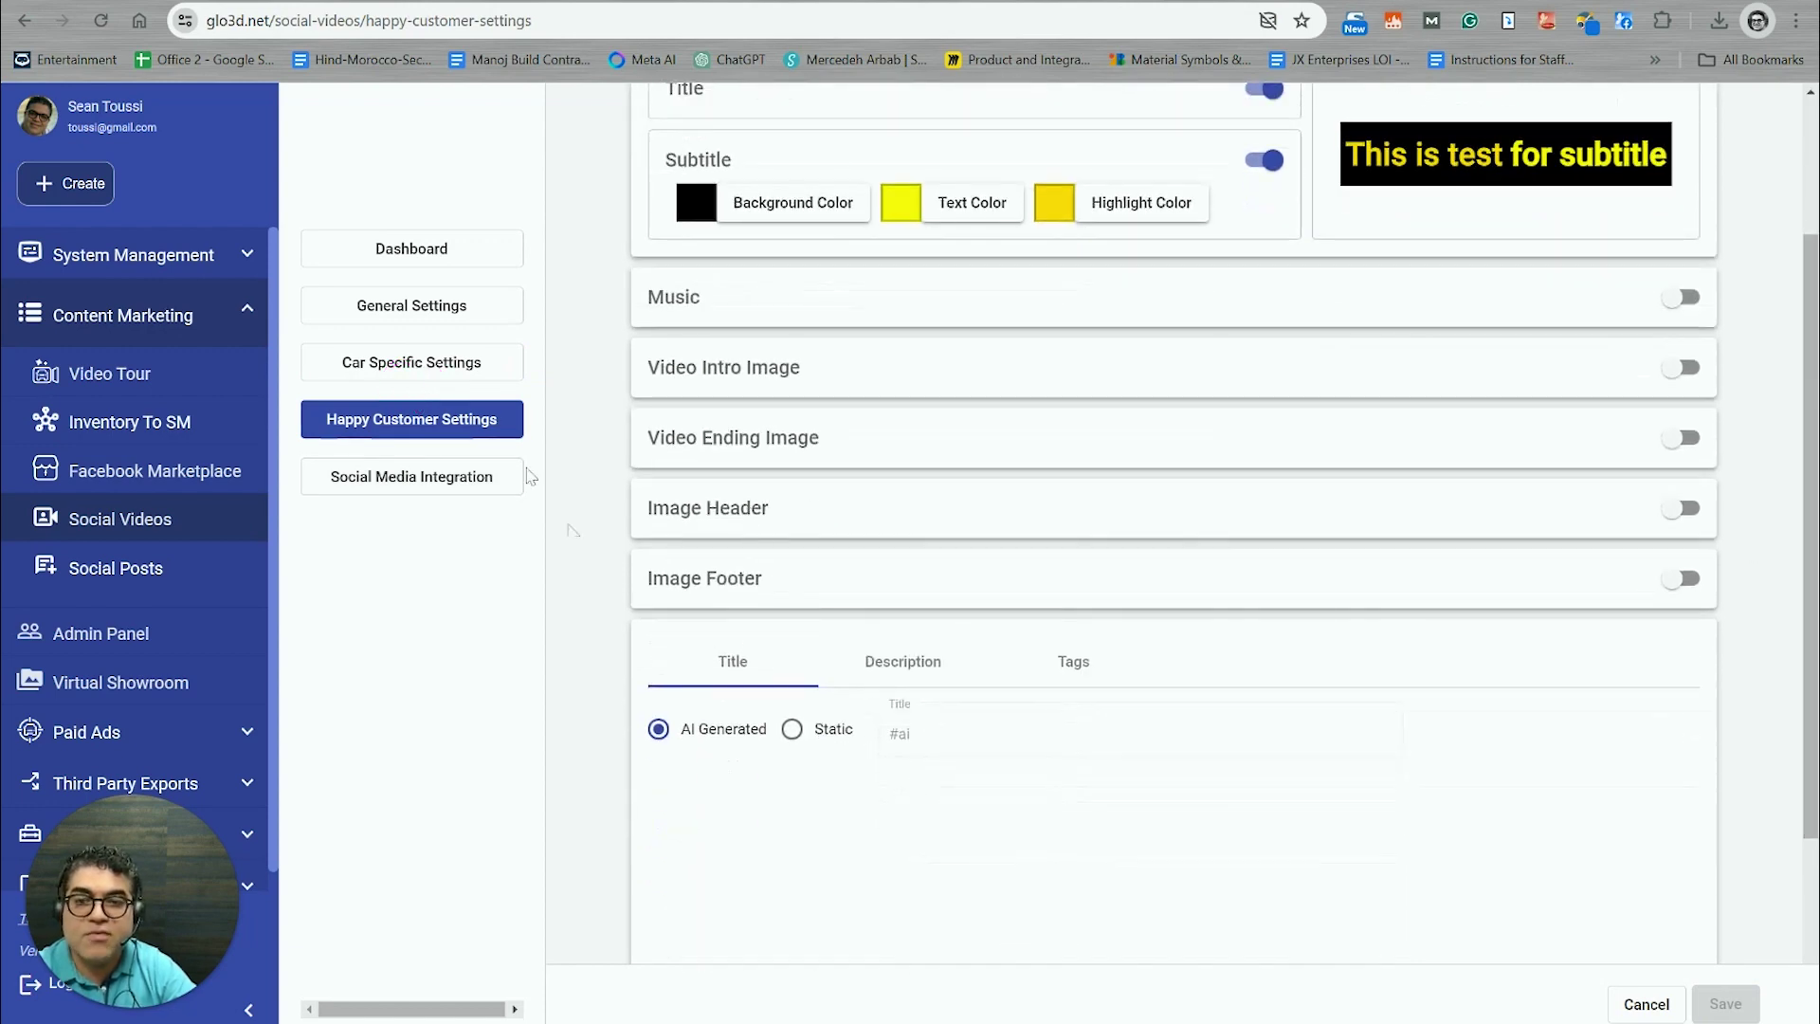
{"action": "left_click", "coordinate": [1680, 509]}
{"action": "scroll", "coordinate": [986, 674], "scroll_direction": "down", "scroll_amount": 5}
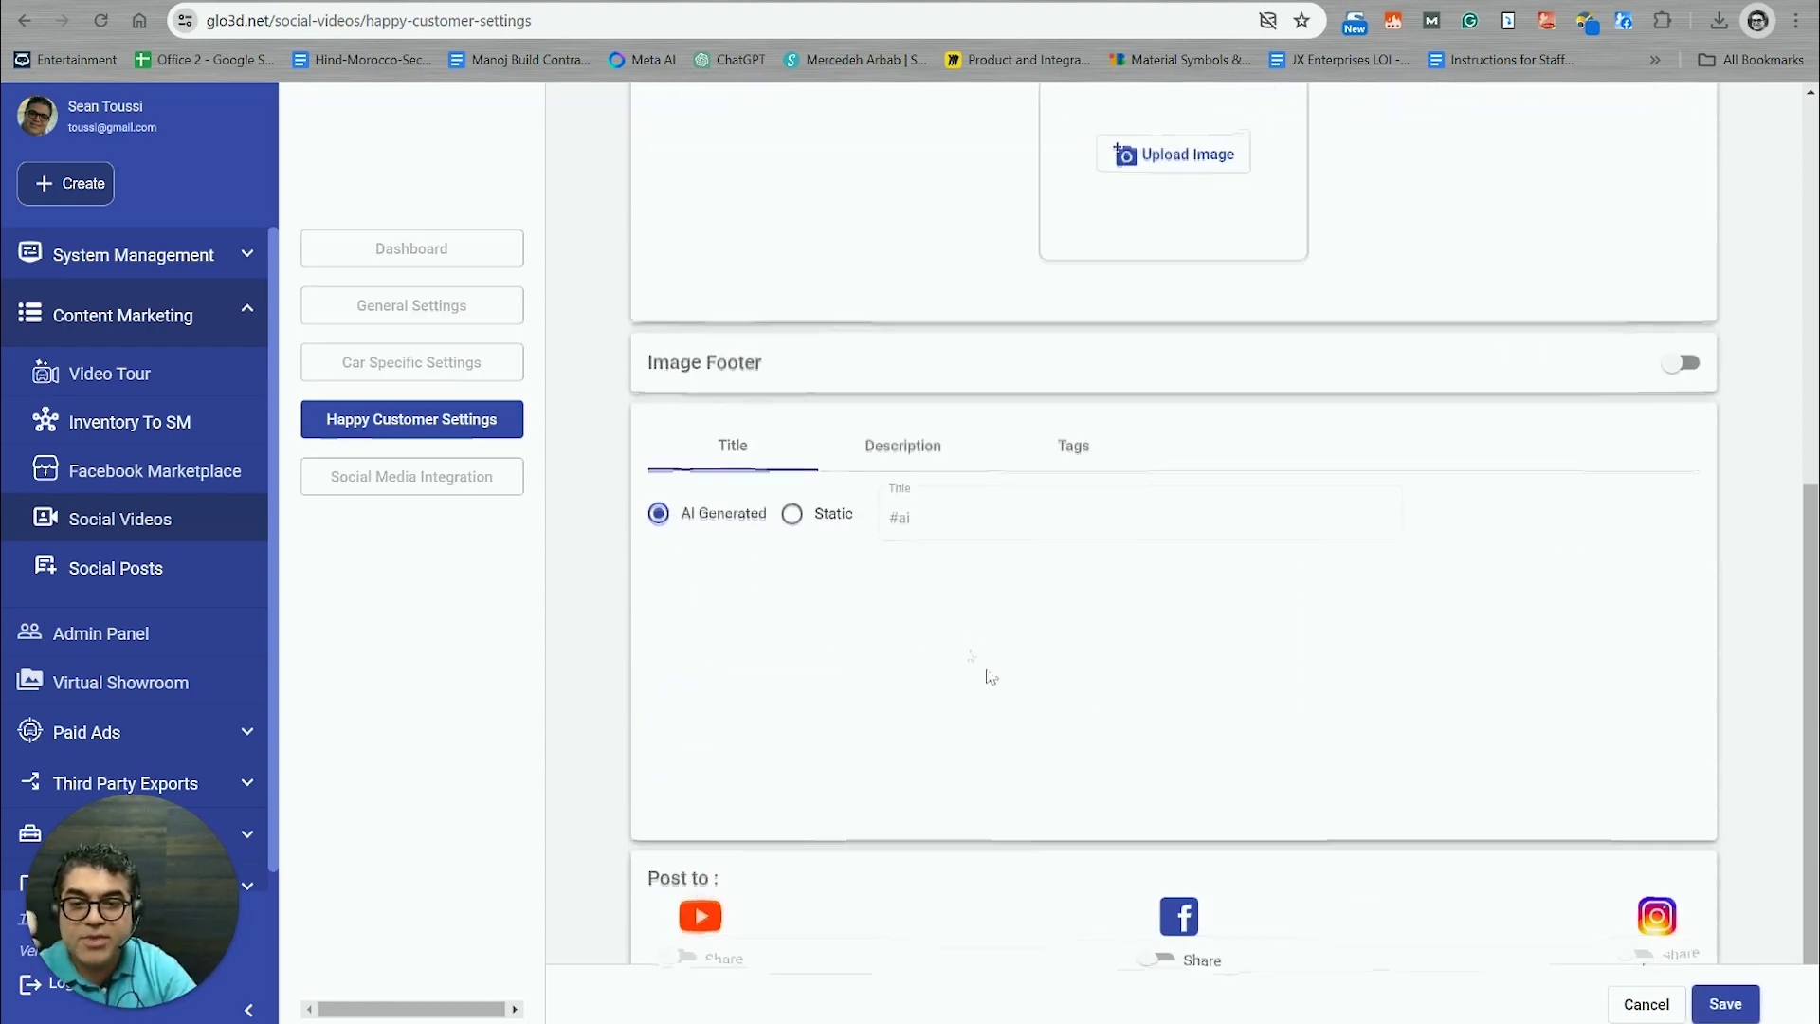
{"action": "left_click", "coordinate": [1678, 352]}
{"action": "scroll", "coordinate": [1040, 537], "scroll_direction": "up", "scroll_amount": 5}
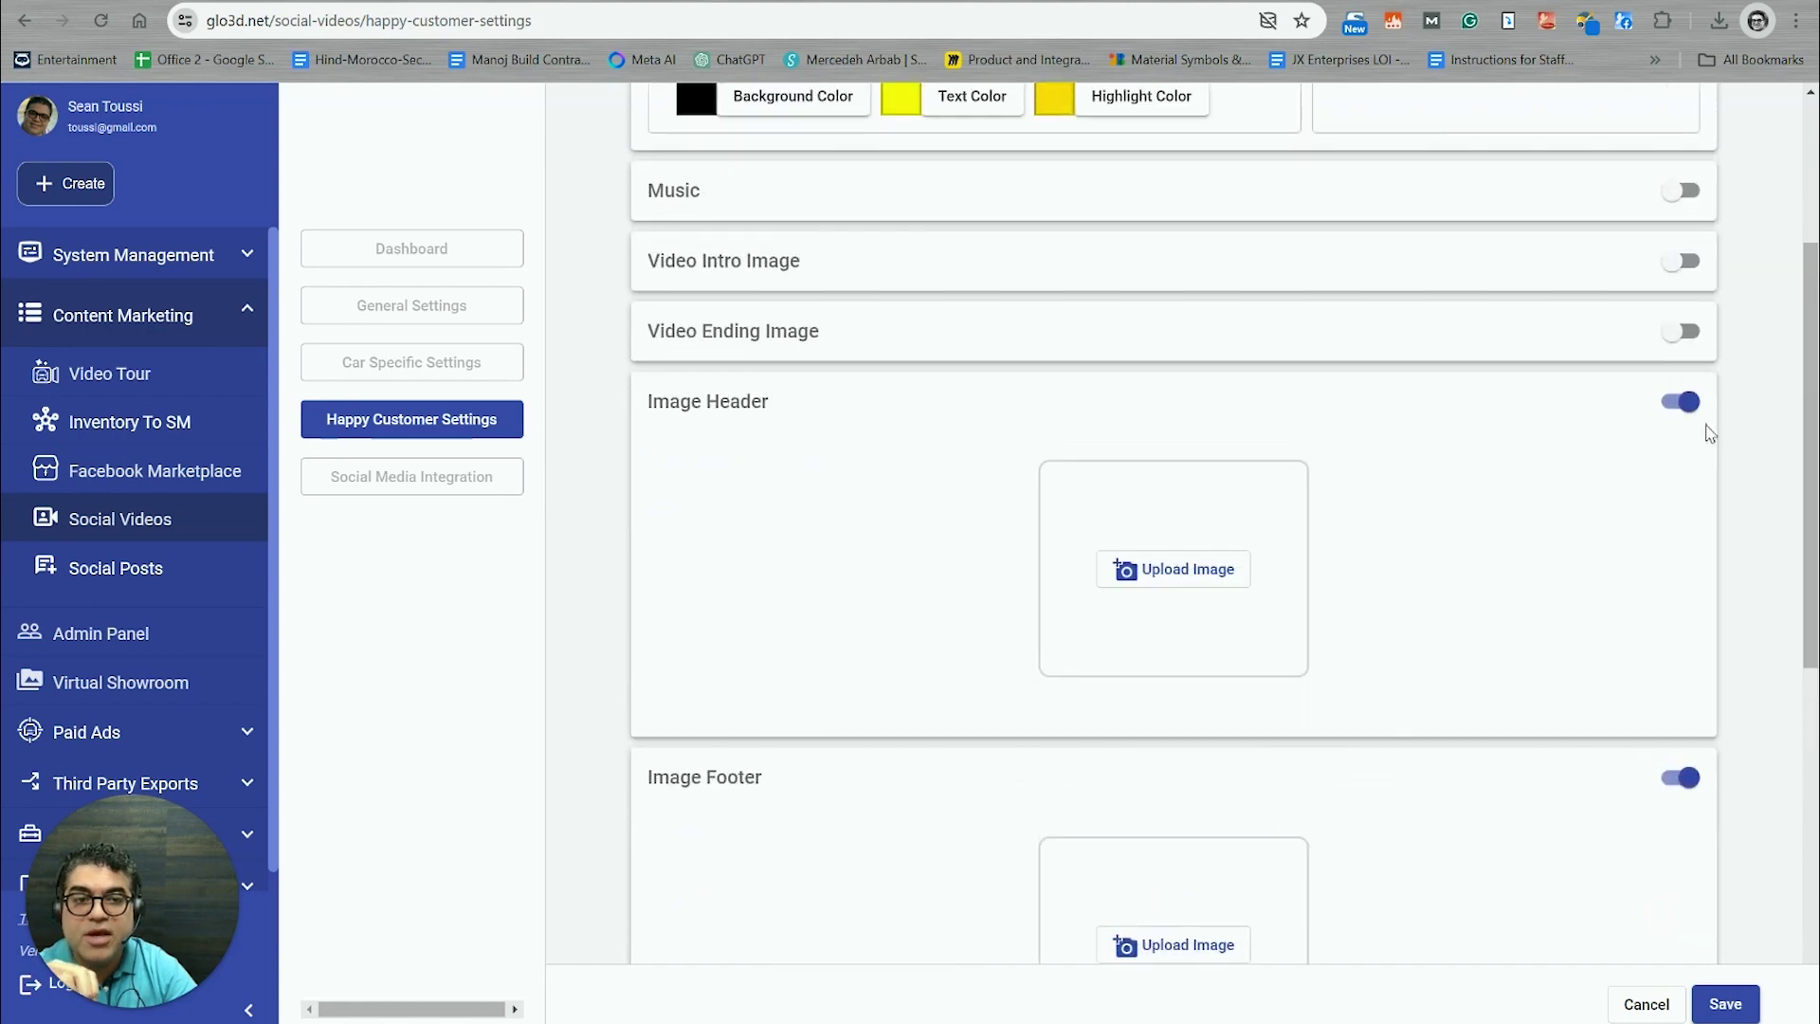
{"action": "left_click", "coordinate": [1687, 398]}
{"action": "left_click", "coordinate": [1683, 471]}
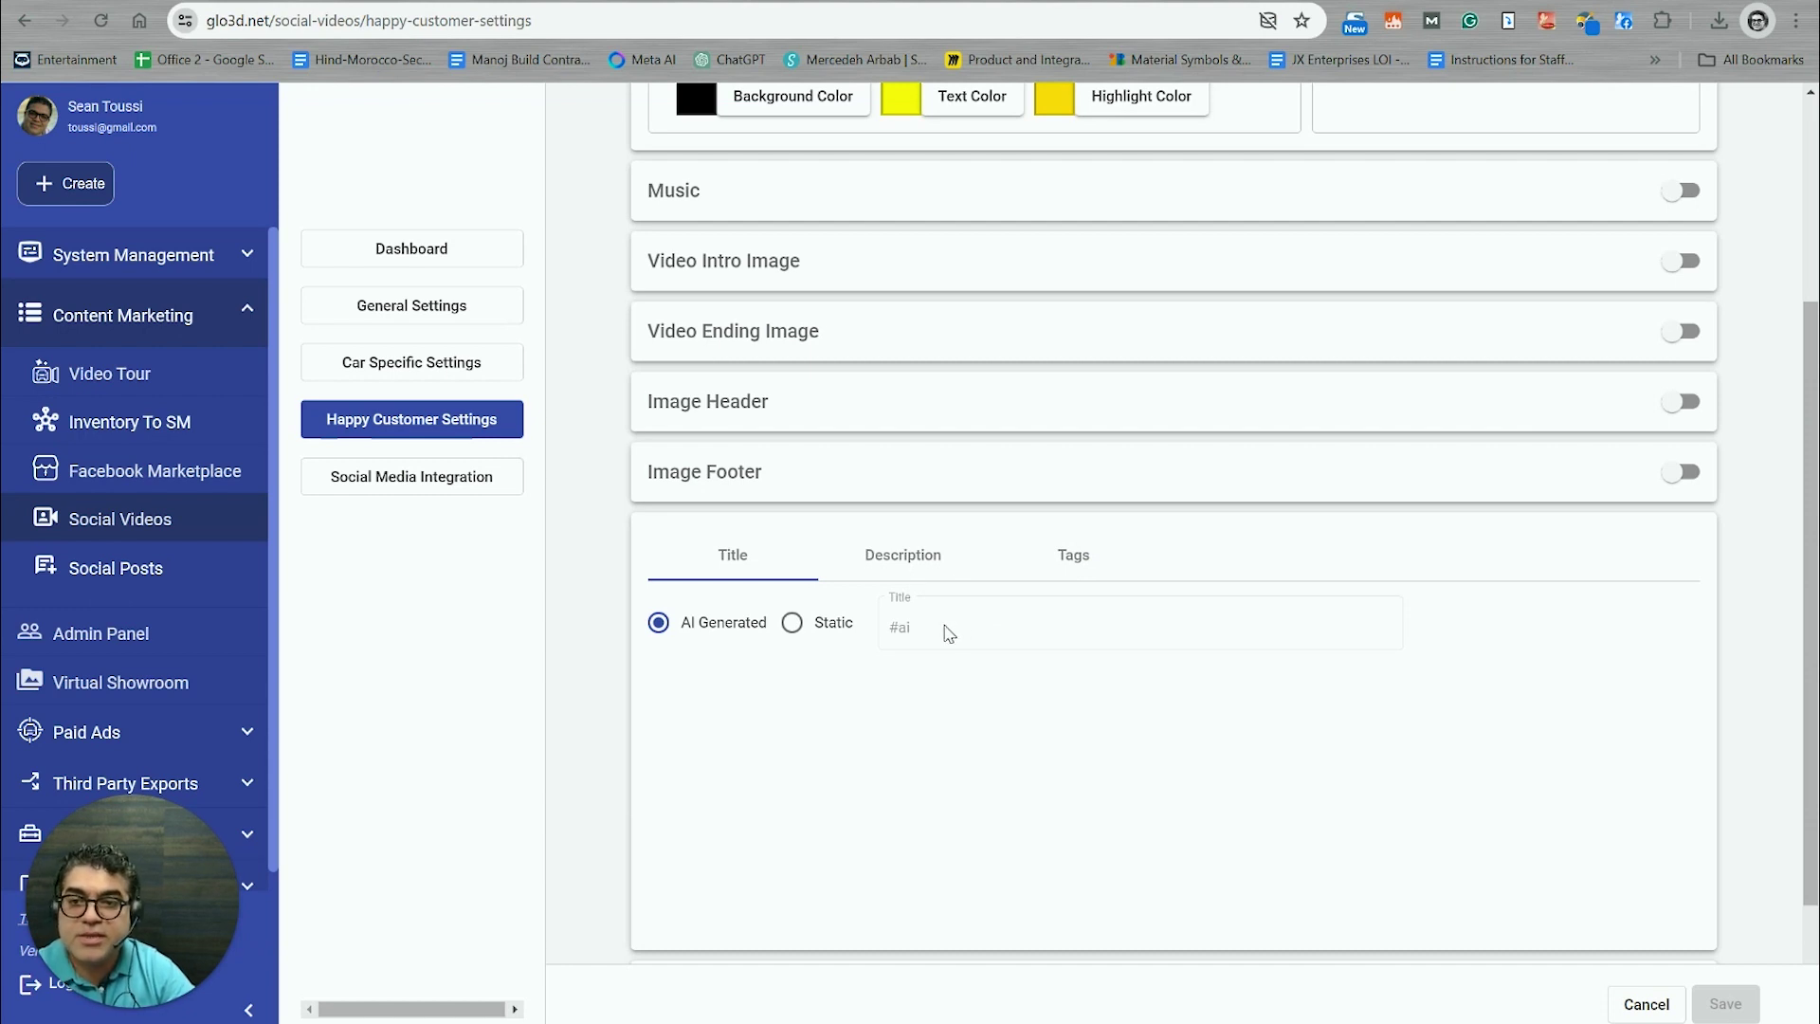
Step: Check the connected accounts in Social Media Integration and return to the Social Videos dashboard
{"action": "left_click", "coordinate": [439, 479]}
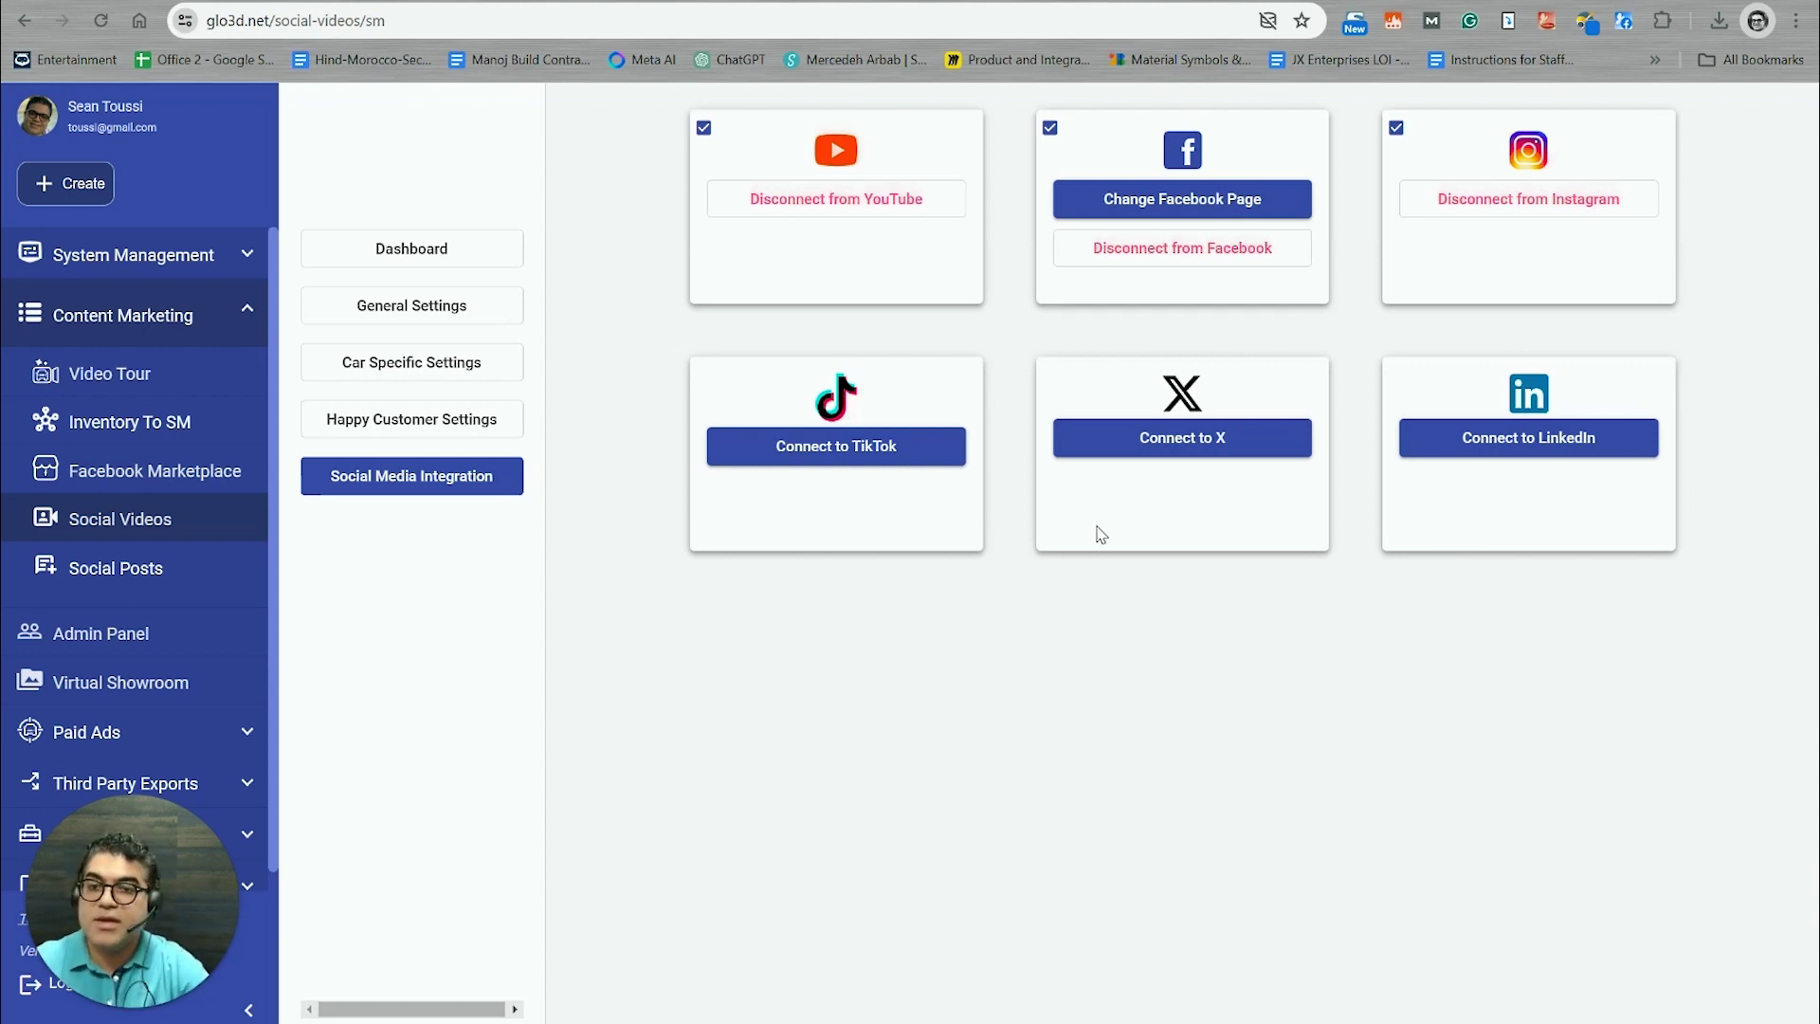
{"action": "left_click", "coordinate": [410, 249]}
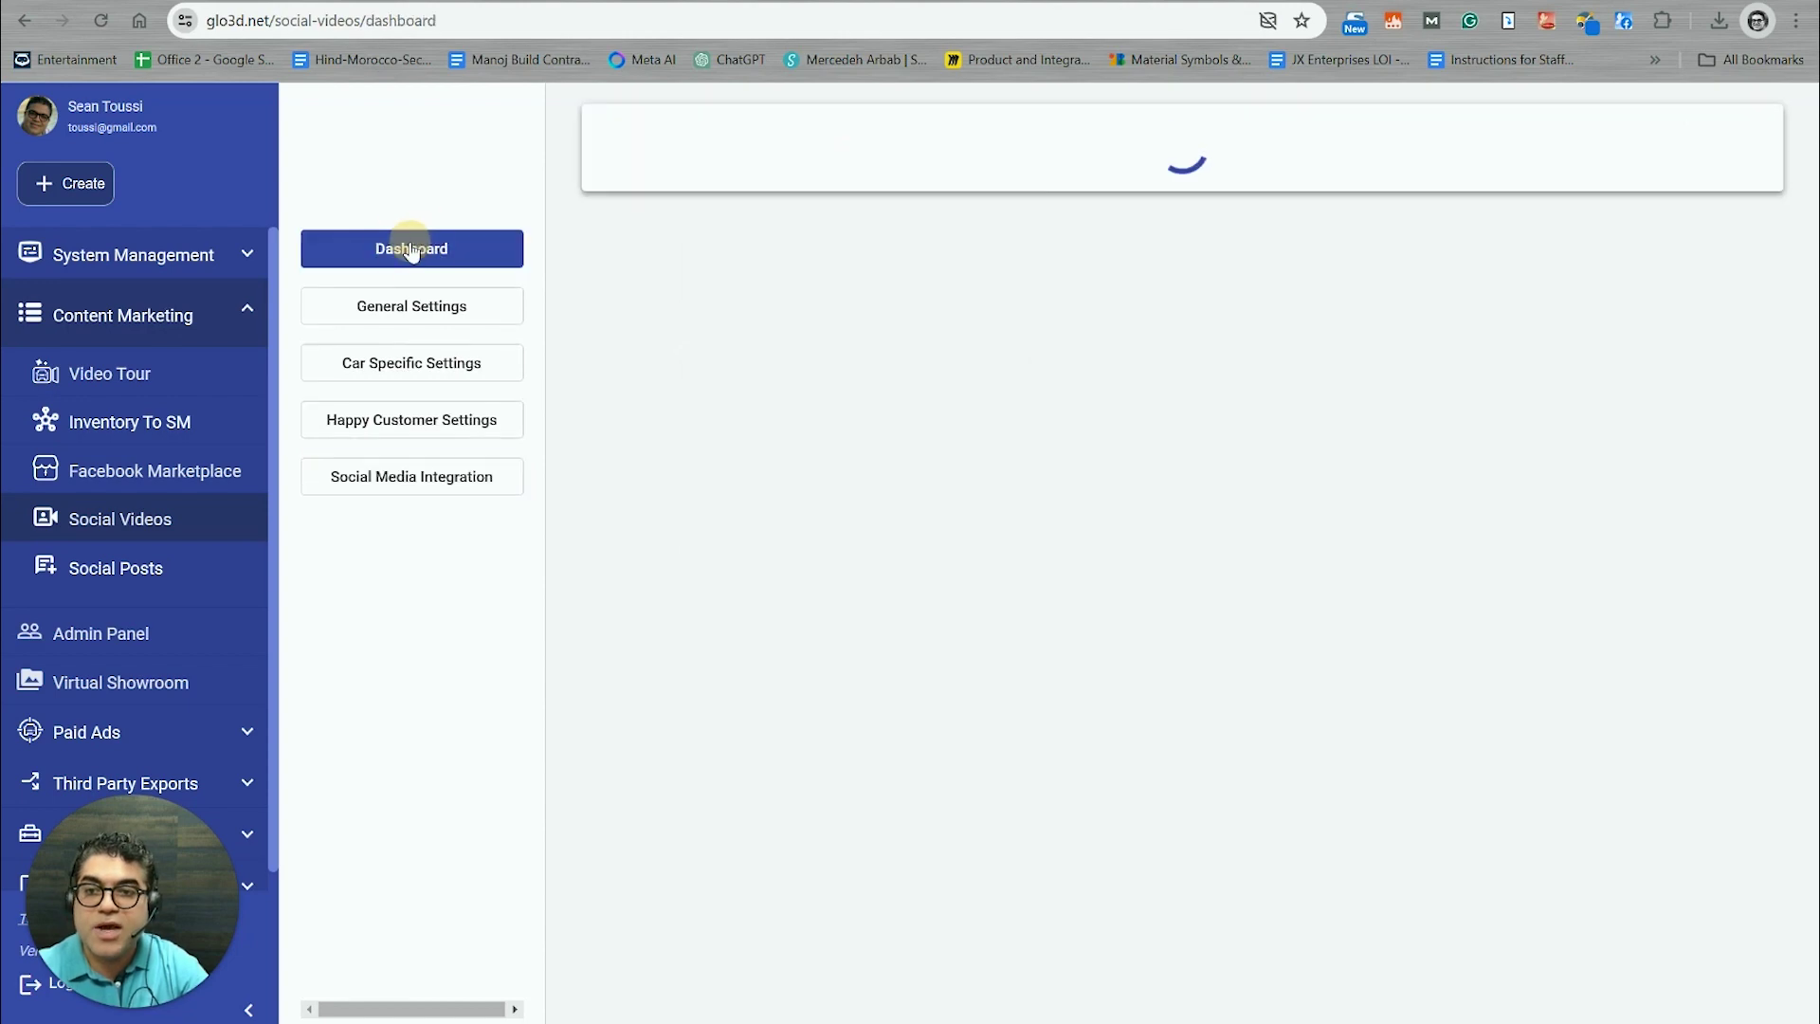